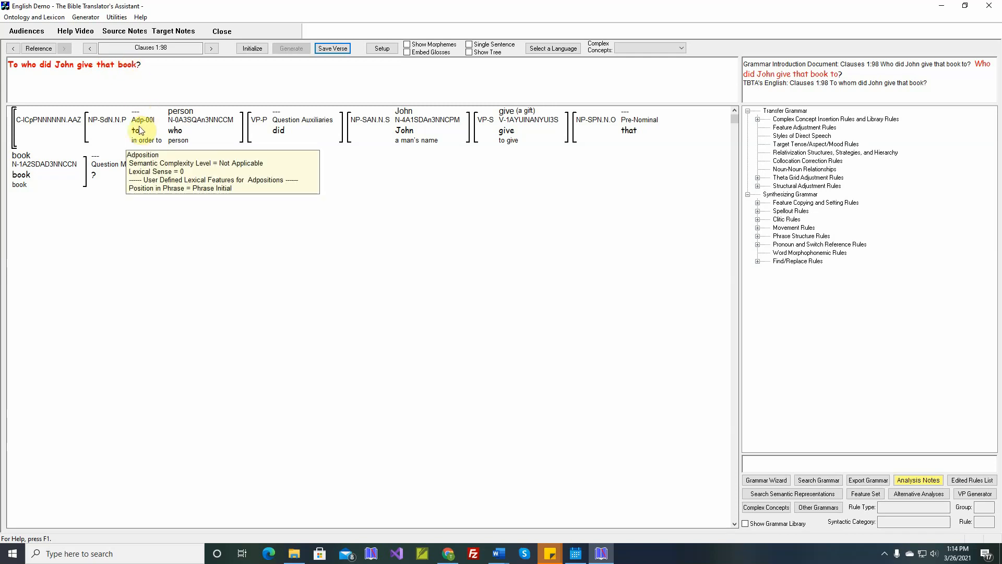
Open the Question Formation movement rule 'Interrogative Nouns are moved to the Promoted NP' for editing.
mouse_move(137, 131)
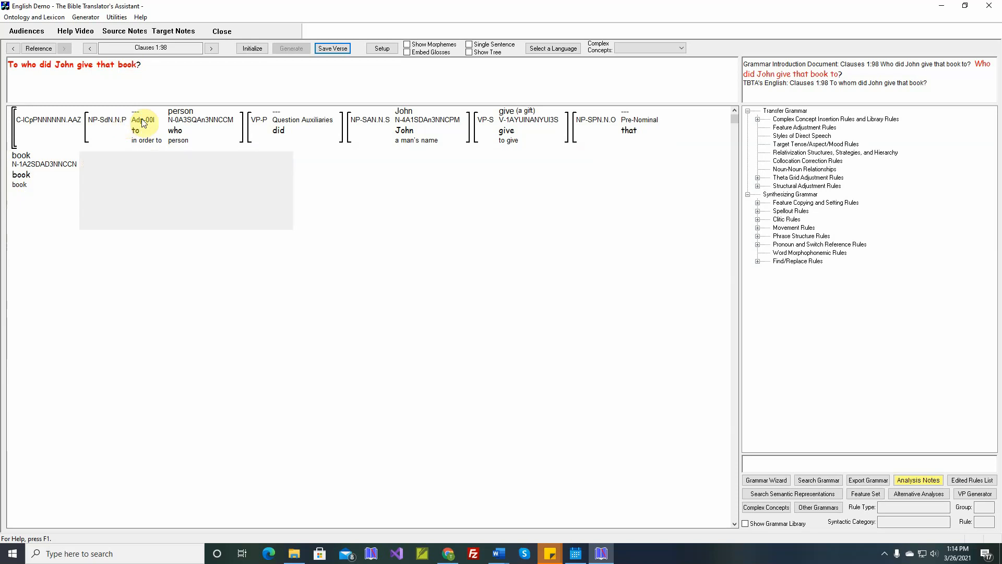
mouse_move(180, 122)
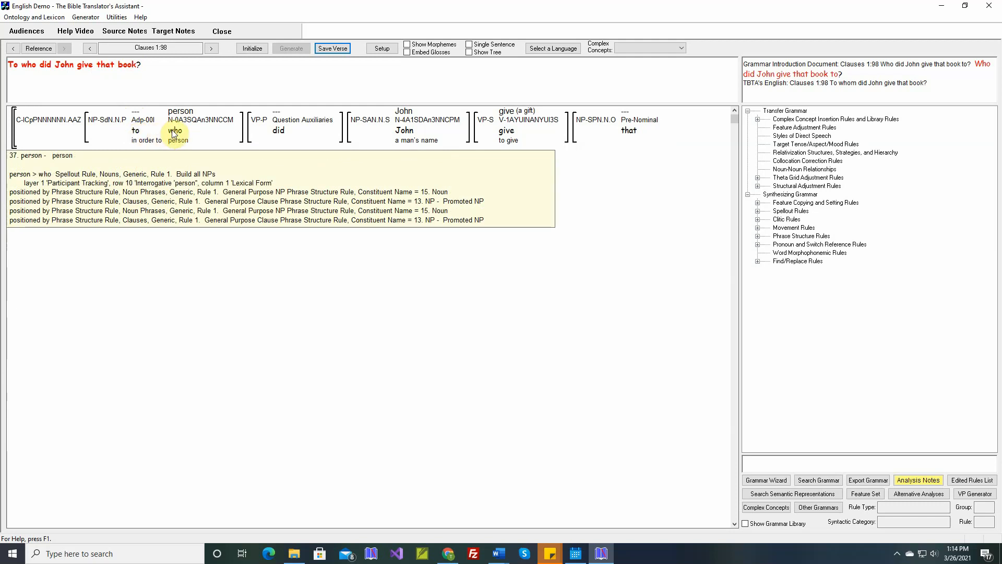
left_click(758, 228)
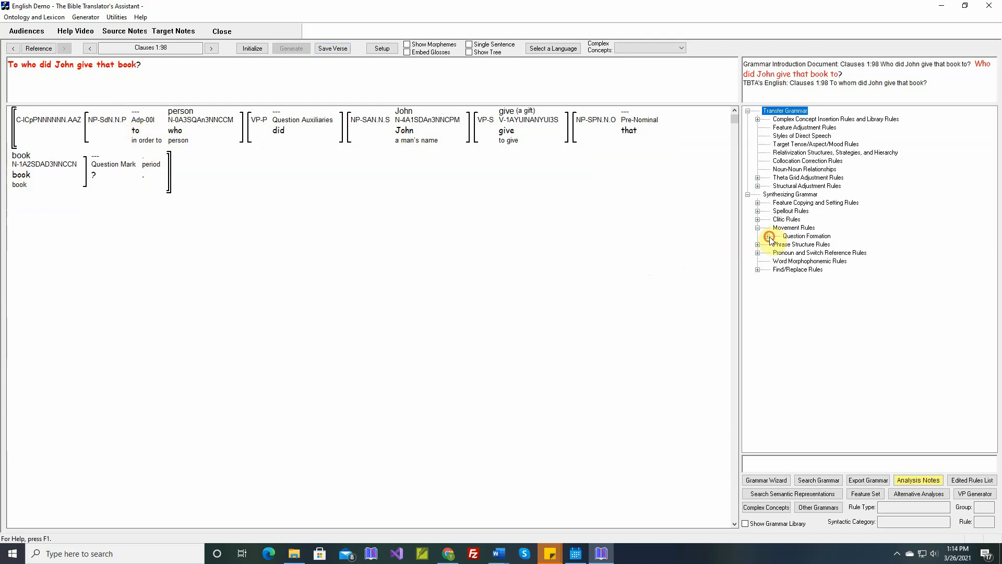
left_click(768, 237)
double_click(814, 245)
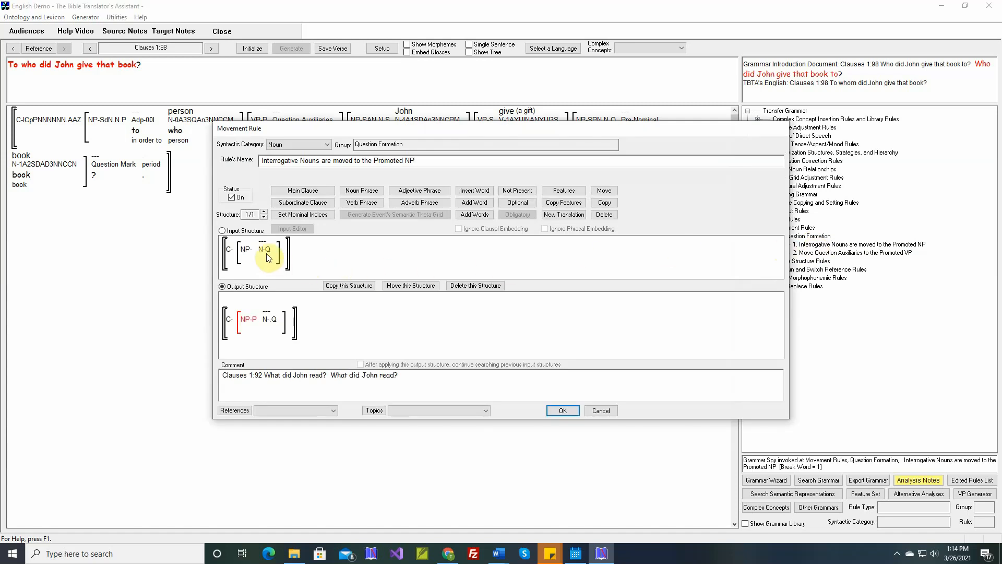
Insert a new noun phrase at the start of the rule's output structure.
mouse_move(266, 254)
mouse_move(256, 324)
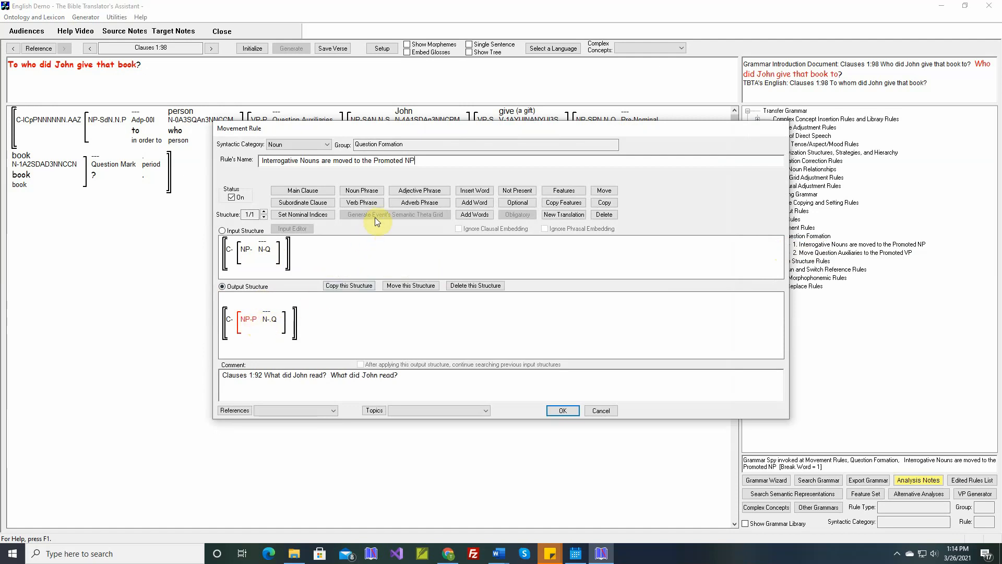
left_click(362, 191)
left_click(234, 328)
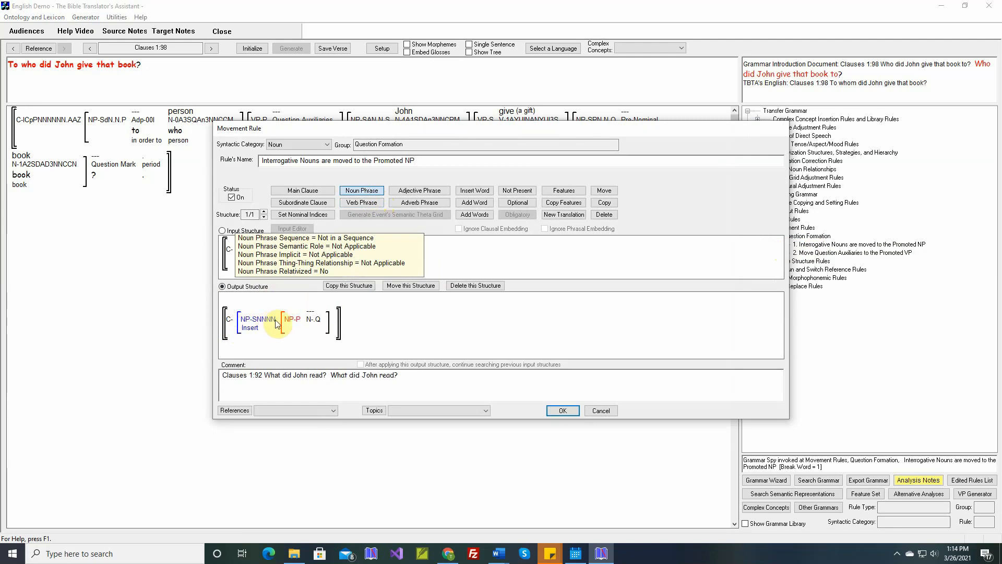
Make the inserted noun phrase the Promoted NP and remove Promoted NP from the original noun phrase.
left_click(562, 190)
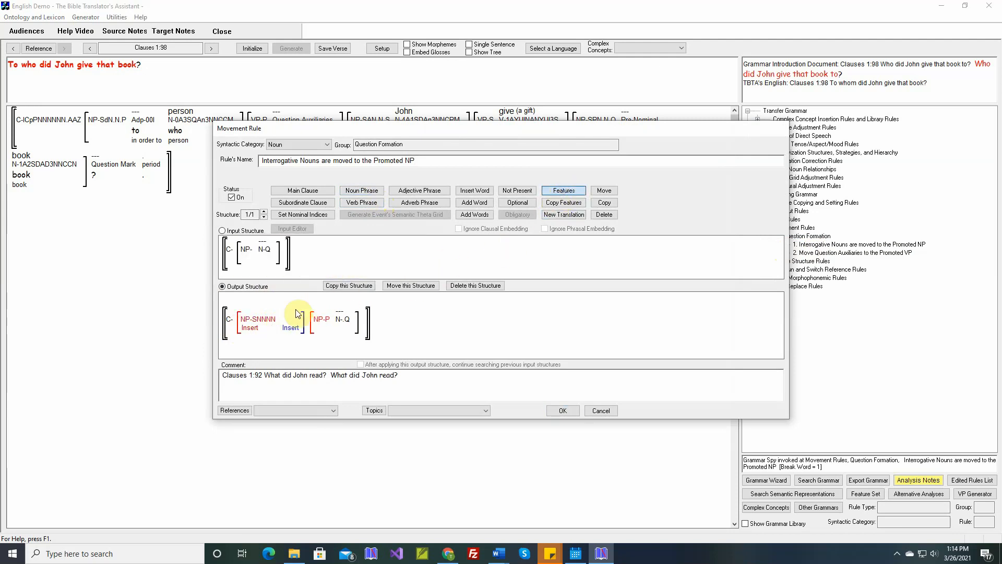
left_click(275, 318)
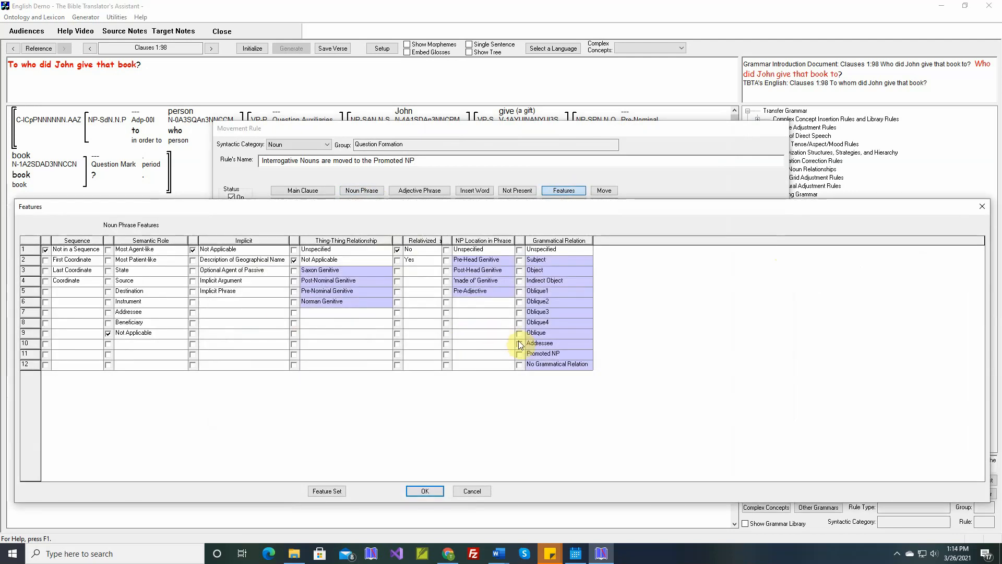
left_click(433, 491)
left_click(333, 318)
left_click(520, 354)
left_click(434, 491)
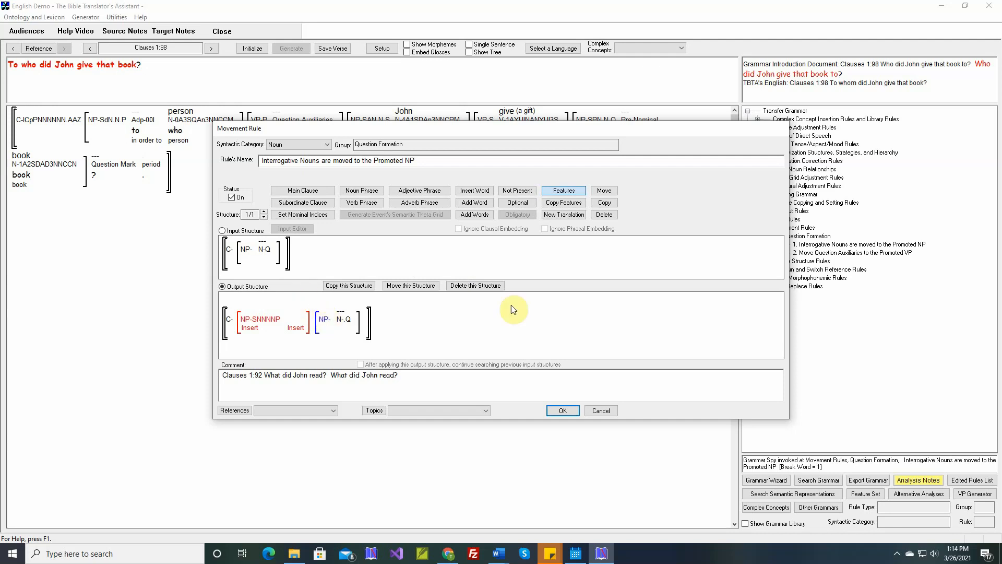
Move the interrogative noun from the original noun phrase into the inserted Promoted NP.
left_click(604, 191)
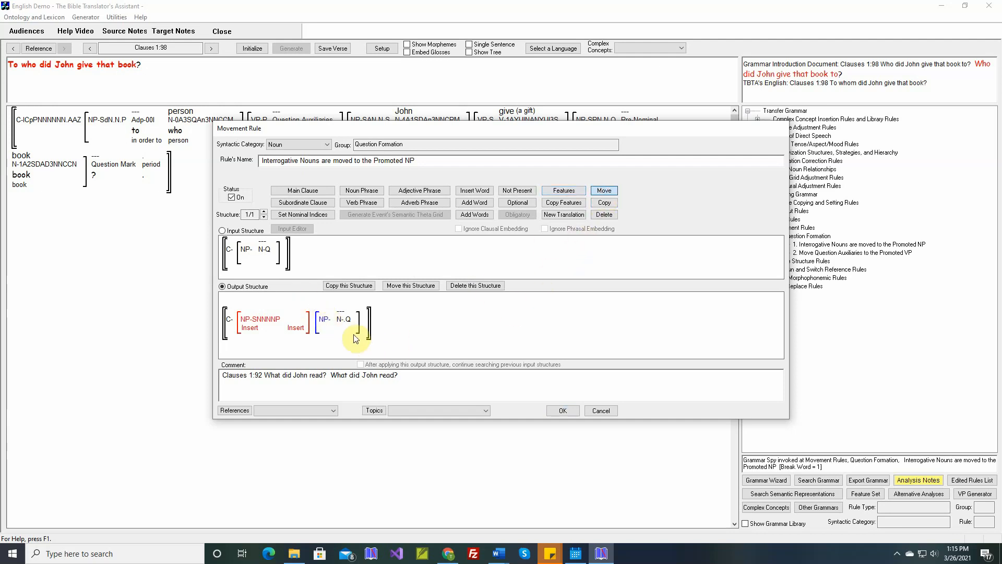
left_click(345, 319)
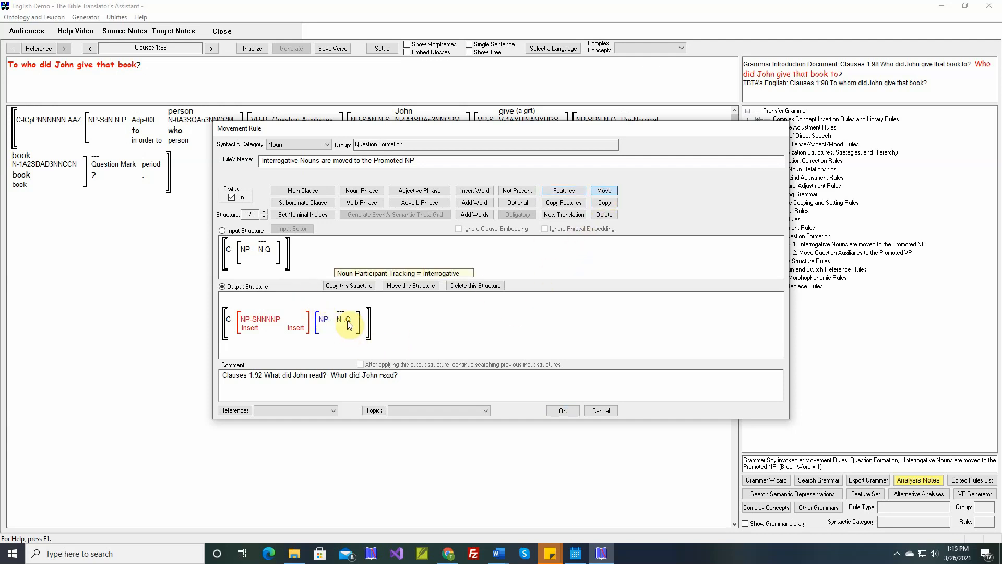
left_click(245, 331)
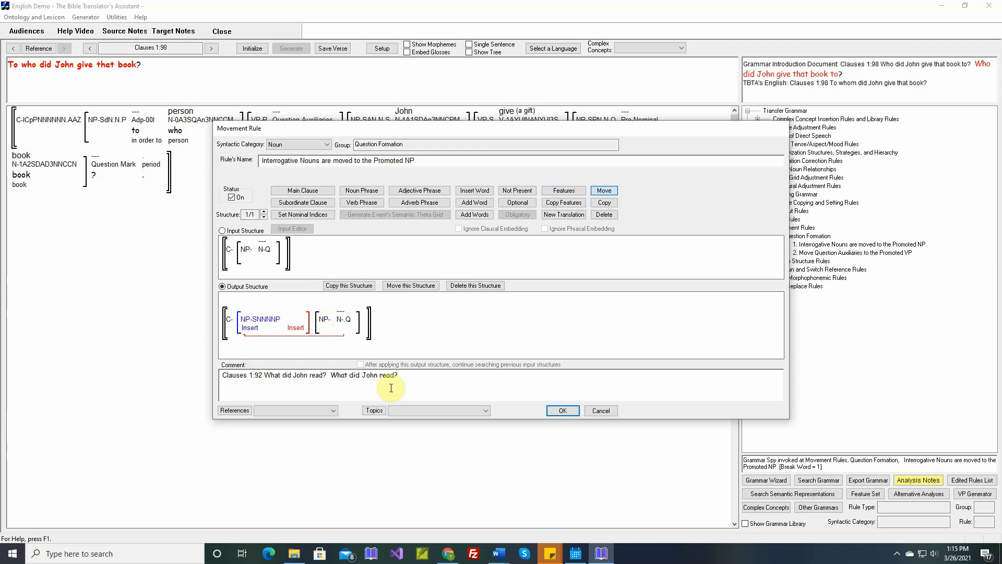
Paste the clause 1:98 example questions into the rule's comment and save the rule.
right_click(448, 374)
left_click(461, 380)
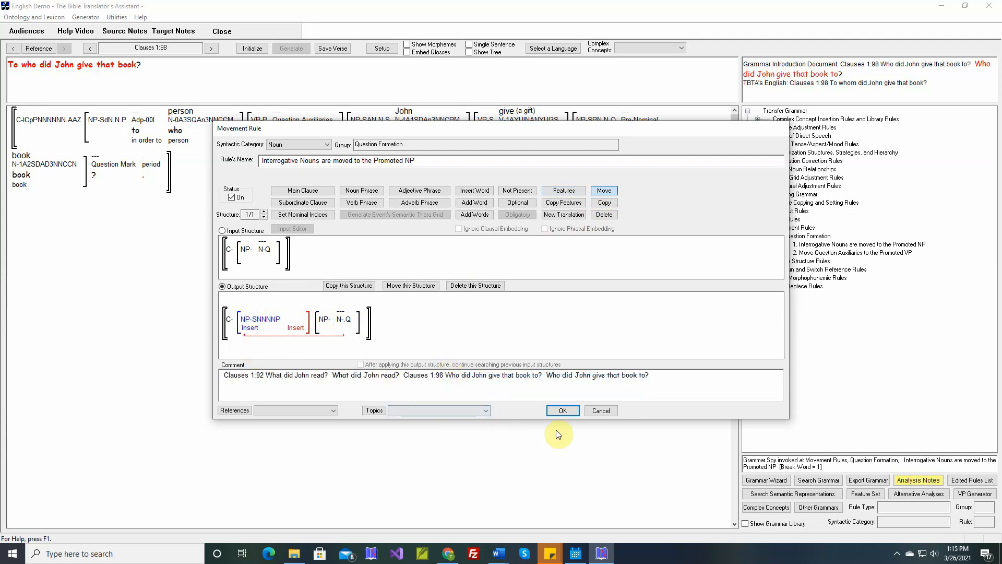
left_click(563, 410)
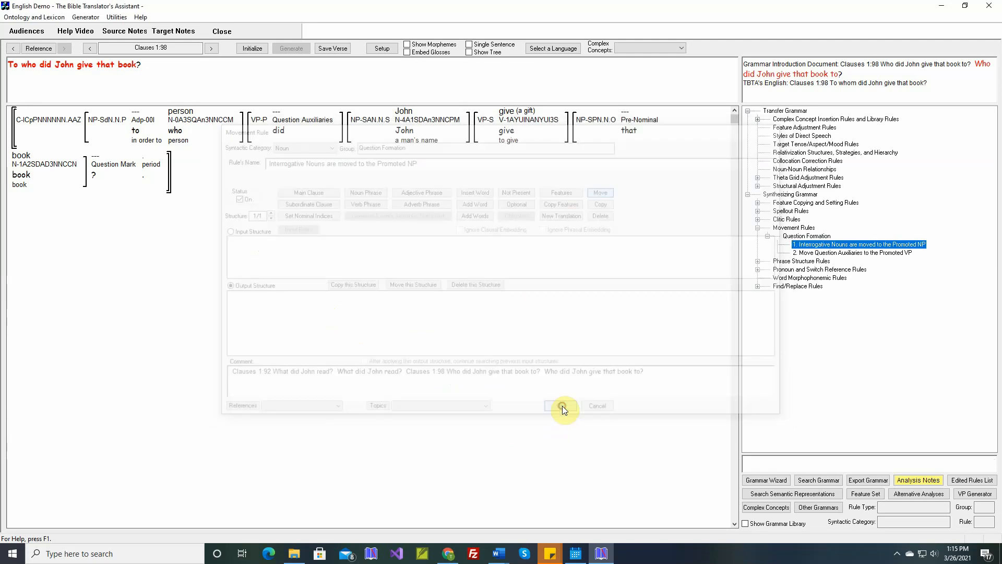
Initialize and generate clause 1:98, then inspect how the word who was moved.
left_click(254, 49)
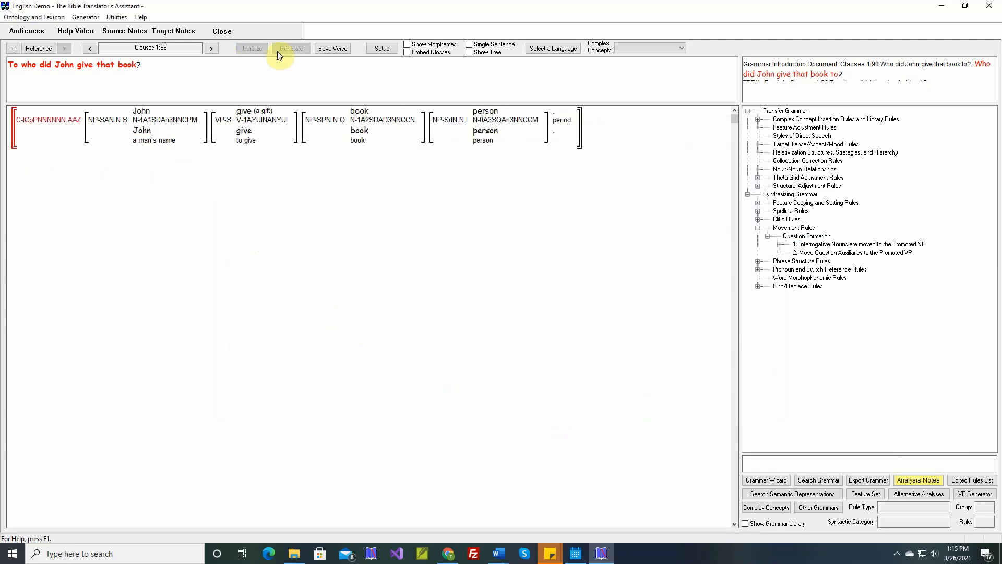
left_click(291, 48)
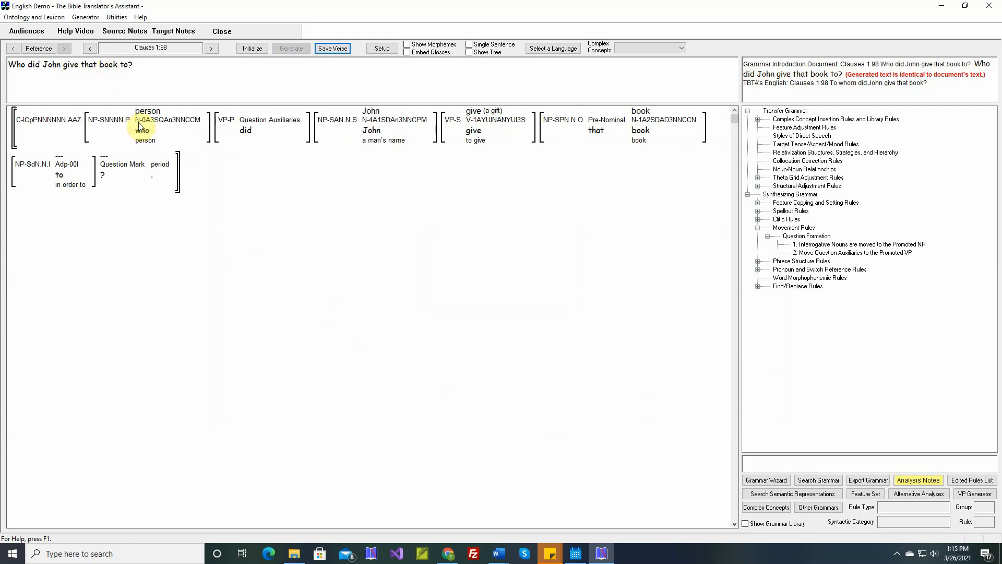
mouse_move(142, 138)
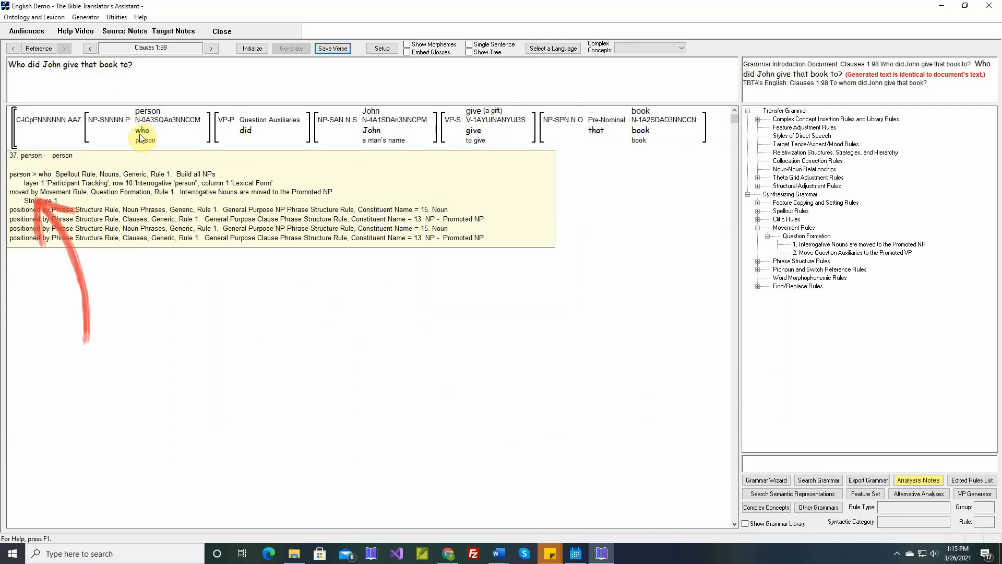
mouse_move(108, 135)
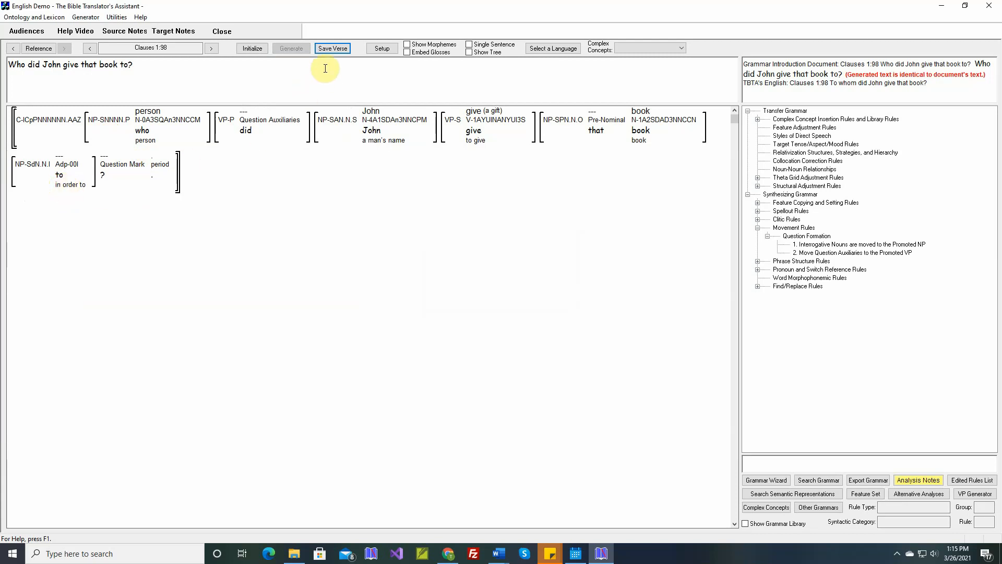
Go to clause 1:99, generate it, then reinitialize and inspect the embedded clause's features.
left_click(212, 49)
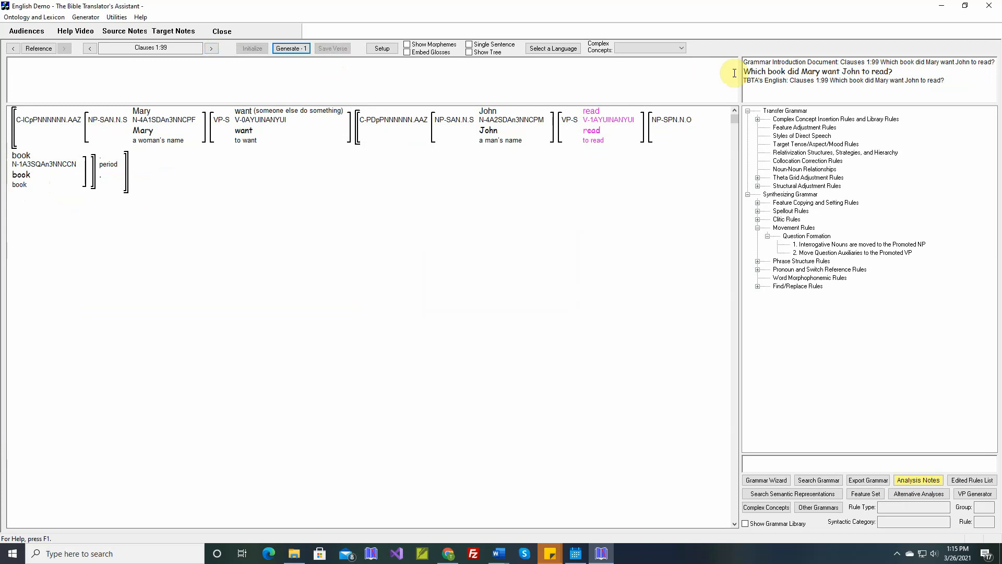
left_click(295, 48)
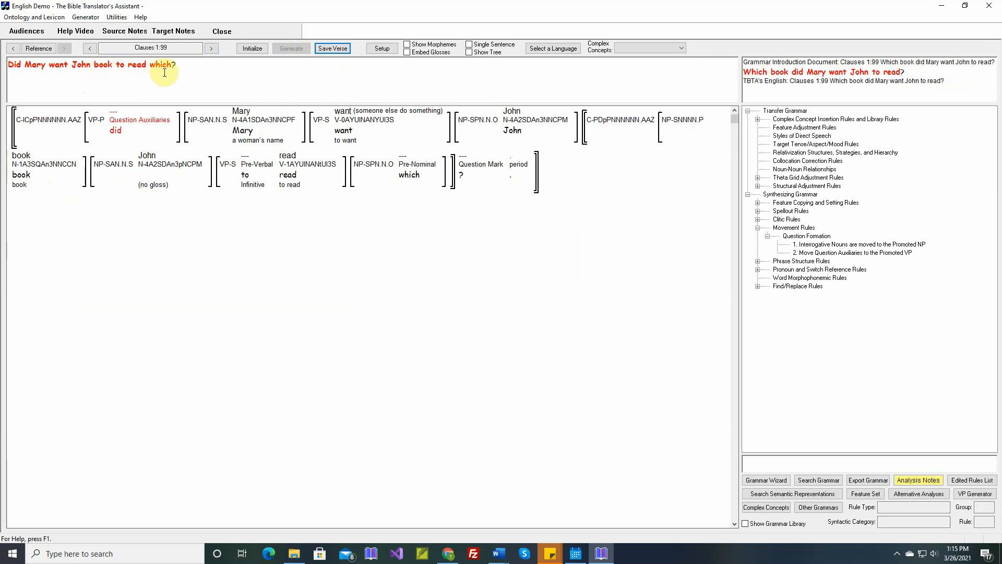
left_click(253, 48)
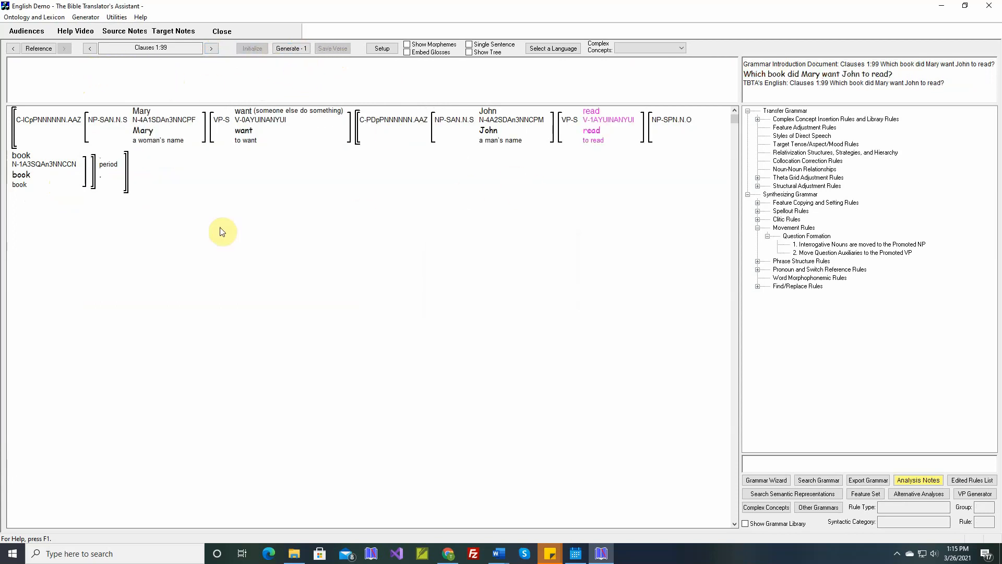
mouse_move(43, 166)
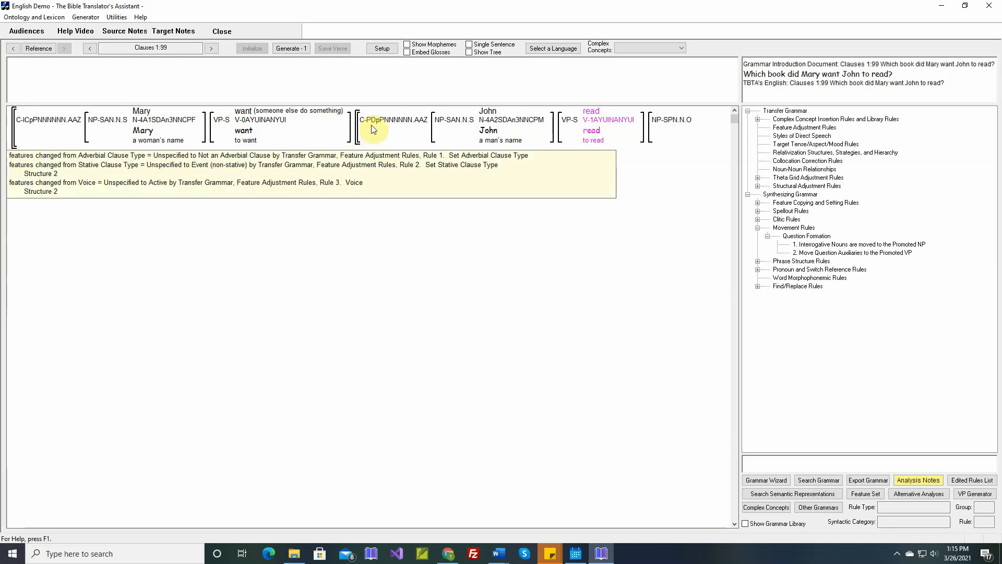
mouse_move(376, 124)
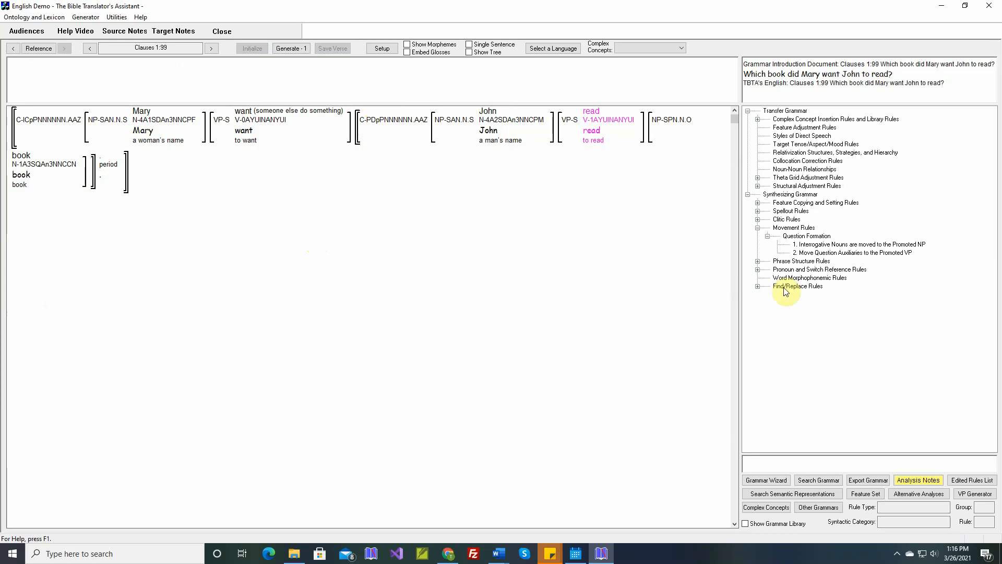
Reopen the Interrogative Nouns movement rule and add a second structure to it.
double_click(810, 249)
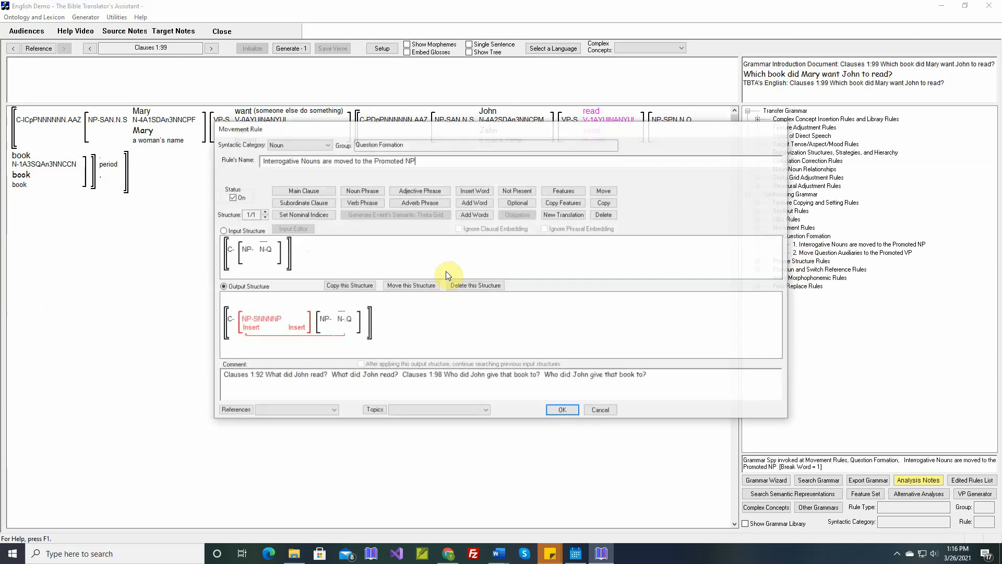
left_click(265, 211)
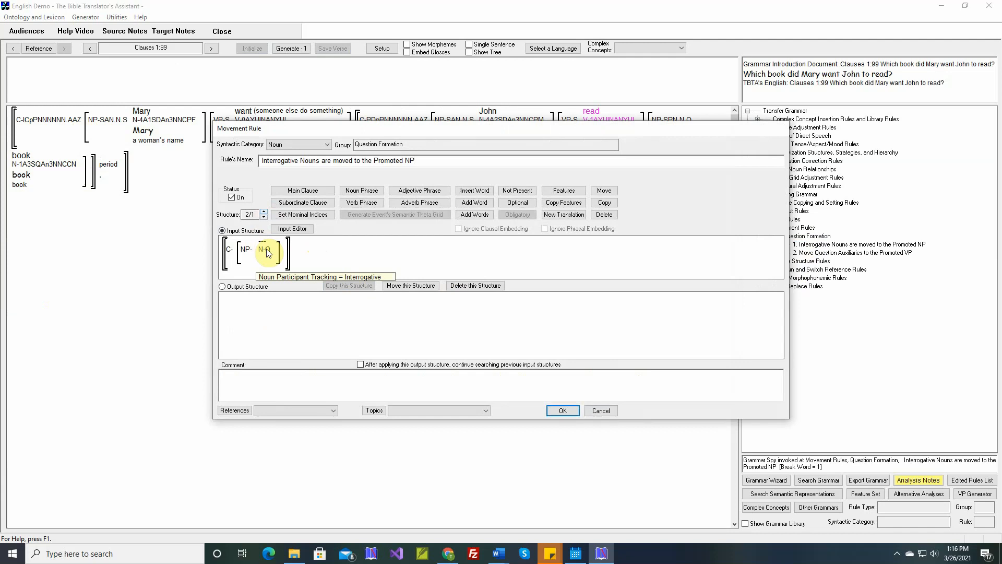
Wrap the input noun phrase in a subordinate clause of type Patient (Object Complement).
left_click(304, 203)
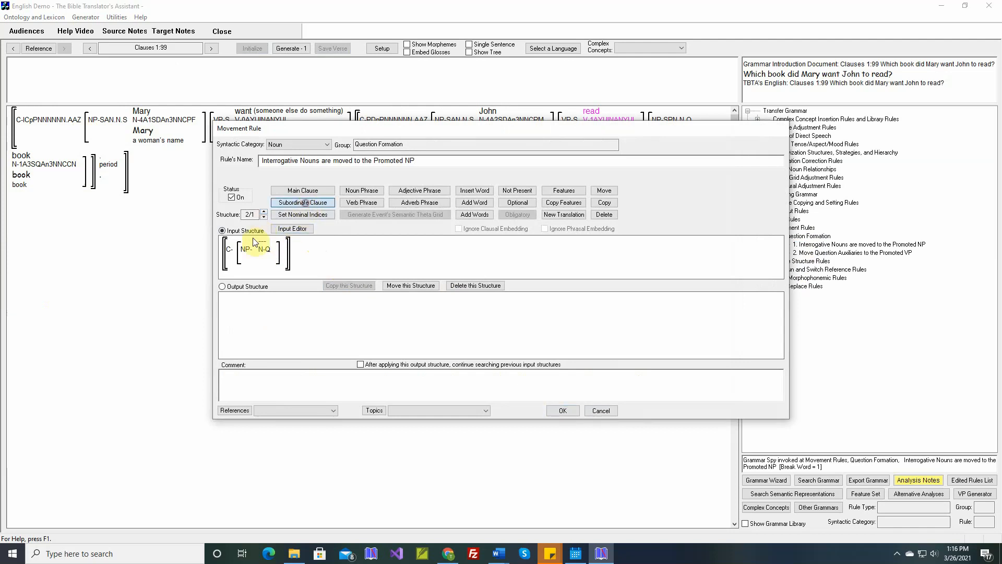
left_click(246, 250)
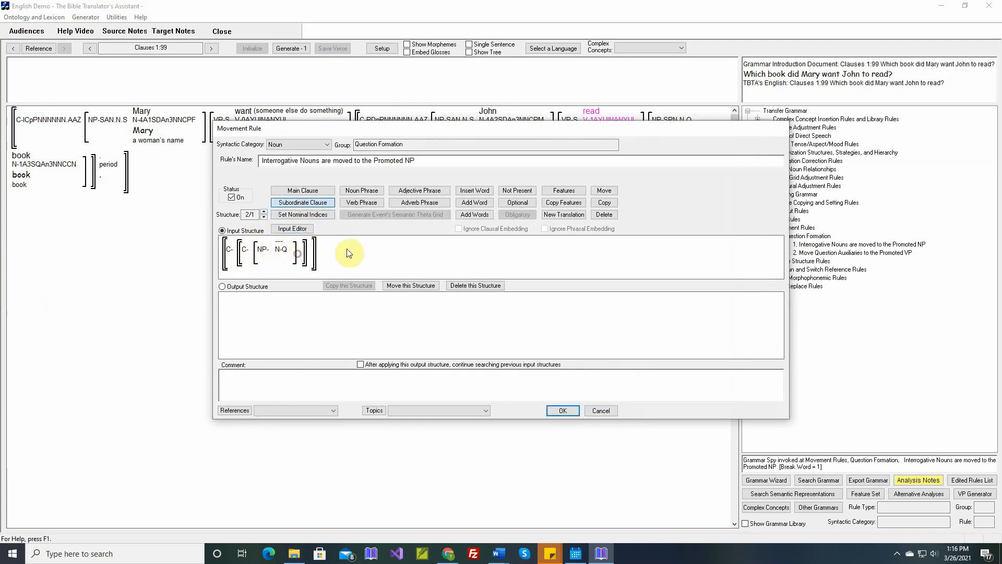
left_click(243, 249)
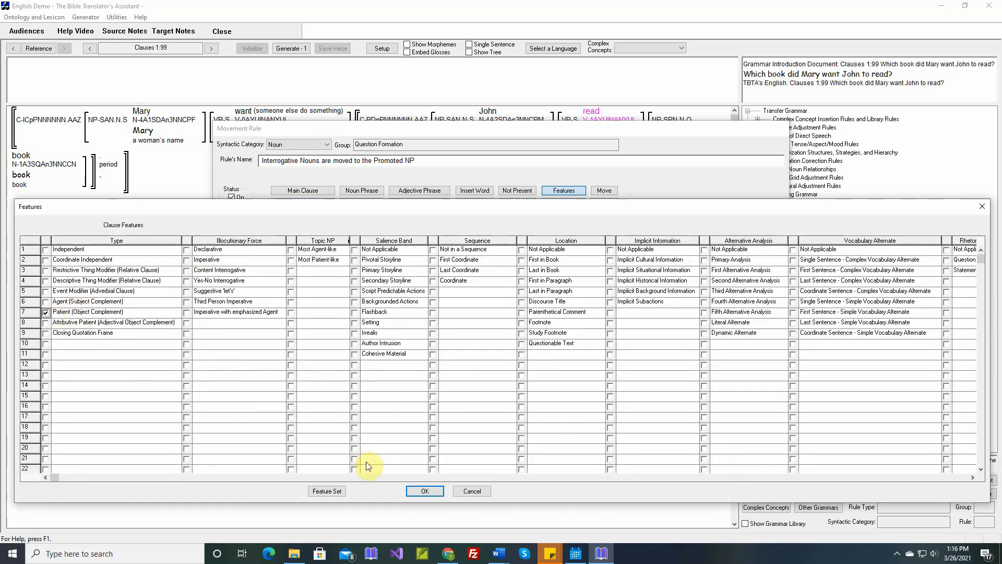
left_click(424, 491)
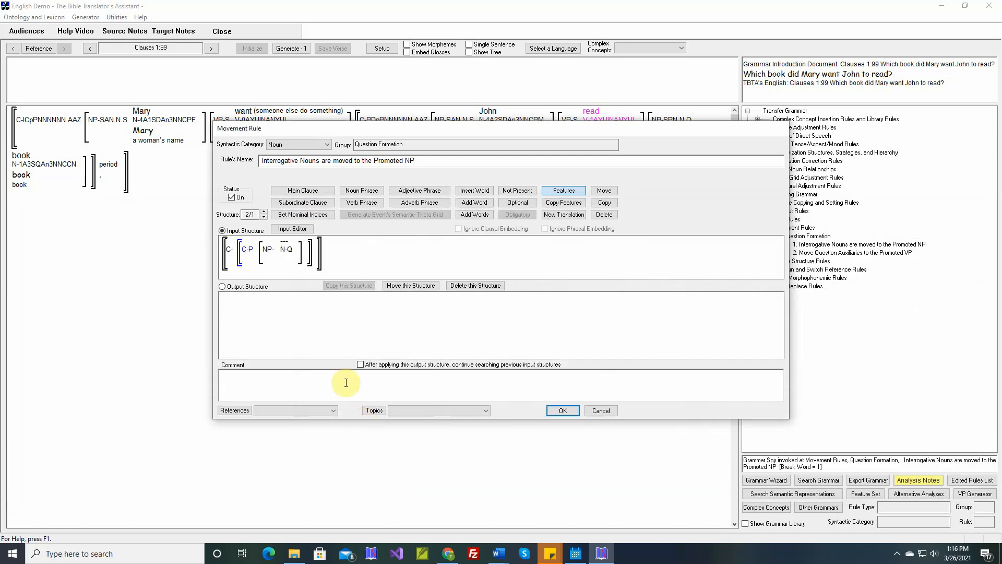
Create the output structure and insert a new noun phrase before the subordinate clause.
left_click(229, 288)
mouse_move(286, 324)
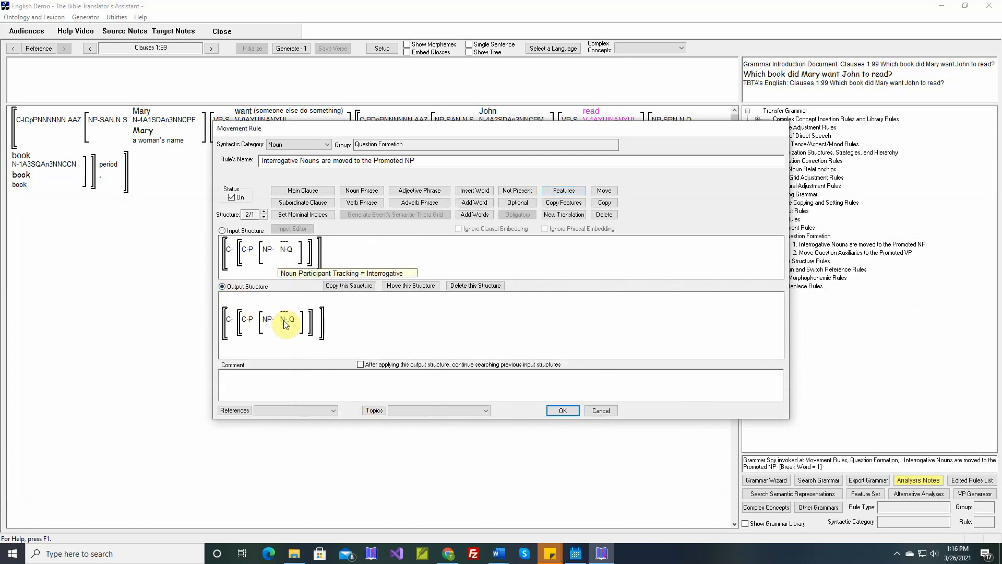
left_click(361, 191)
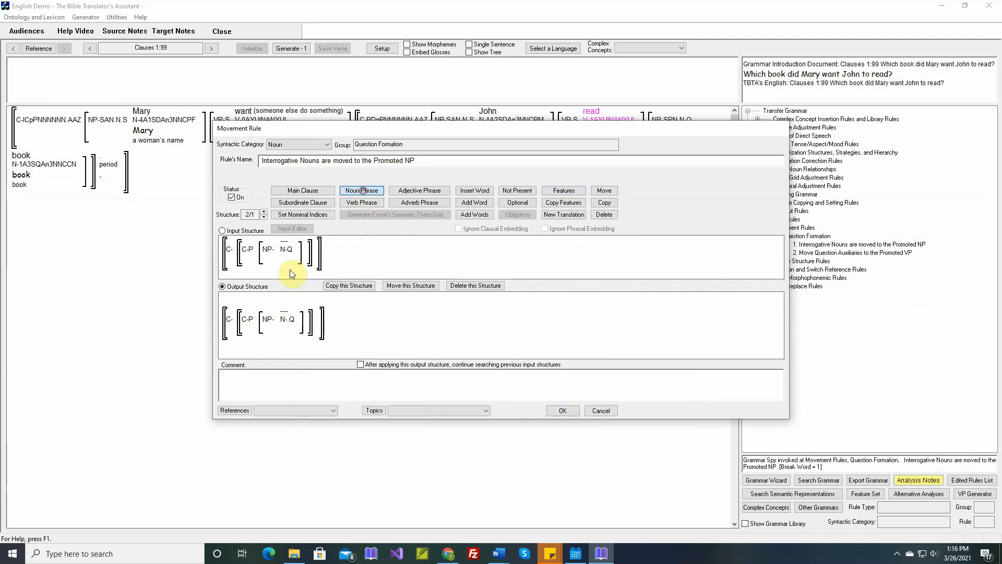
left_click(237, 325)
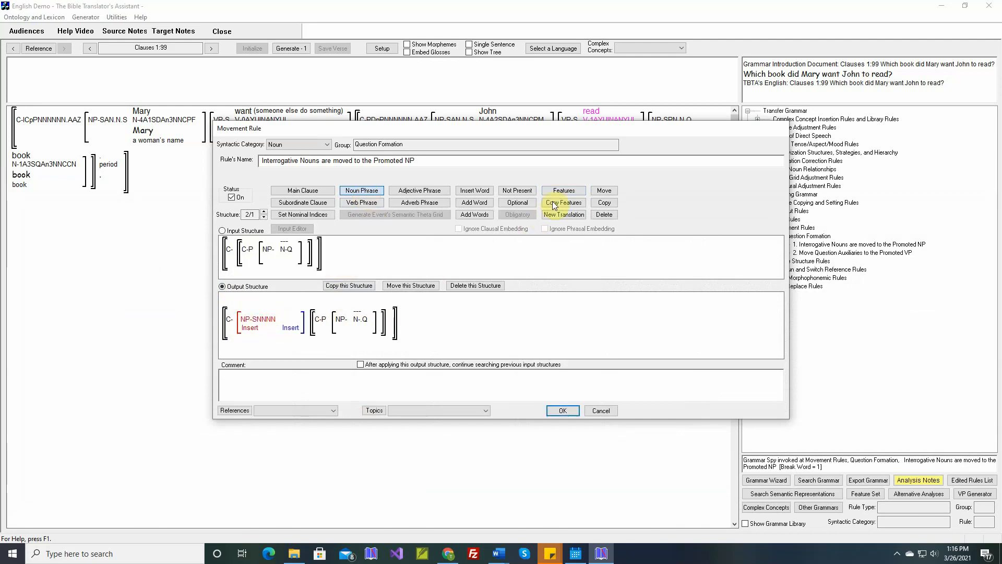
Set the inserted noun phrase's grammatical relation to Promoted NP.
left_click(563, 191)
left_click(271, 320)
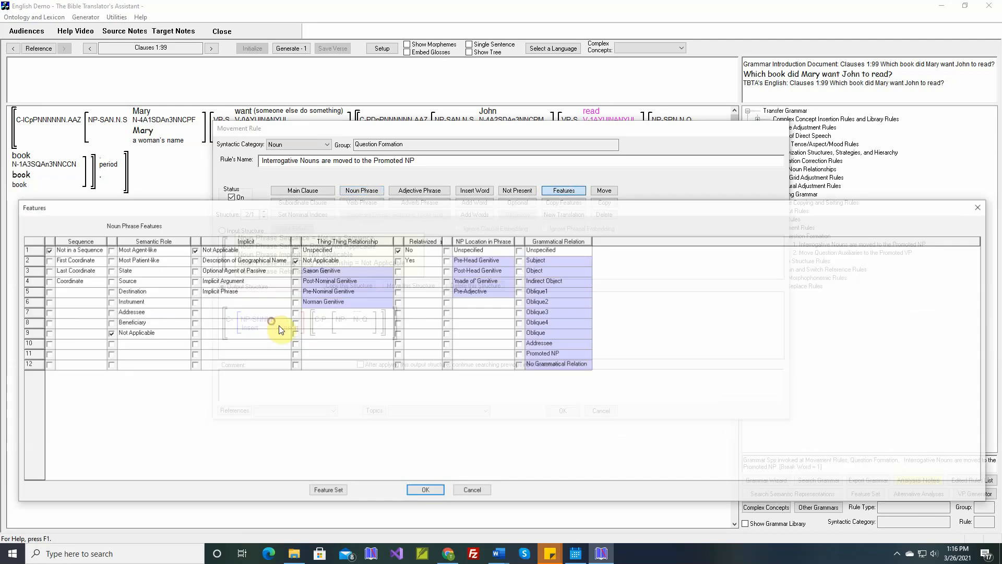
left_click(519, 355)
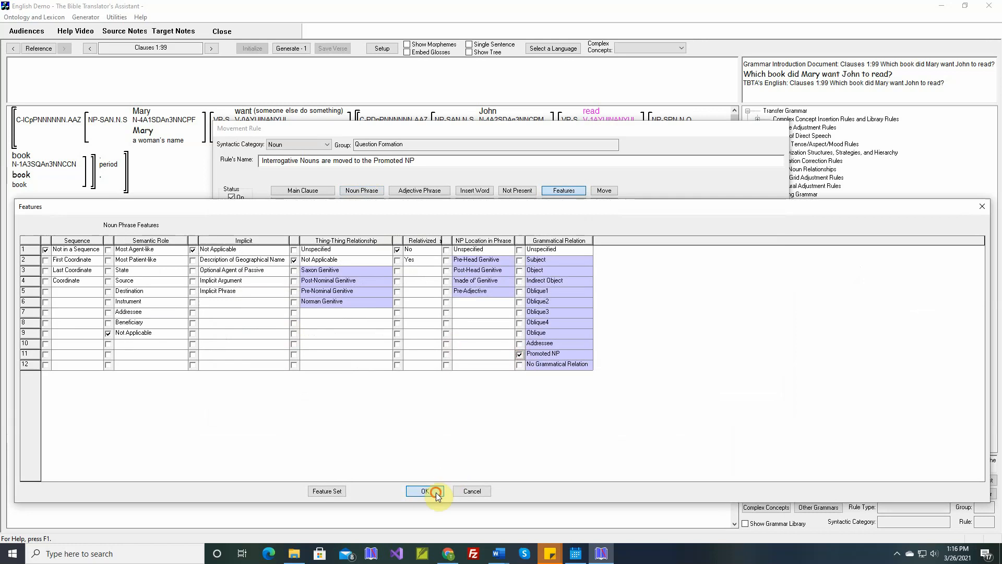
left_click(436, 491)
Move the interrogative noun from the subordinate clause into the inserted Promoted NP in the output structure.
left_click(604, 191)
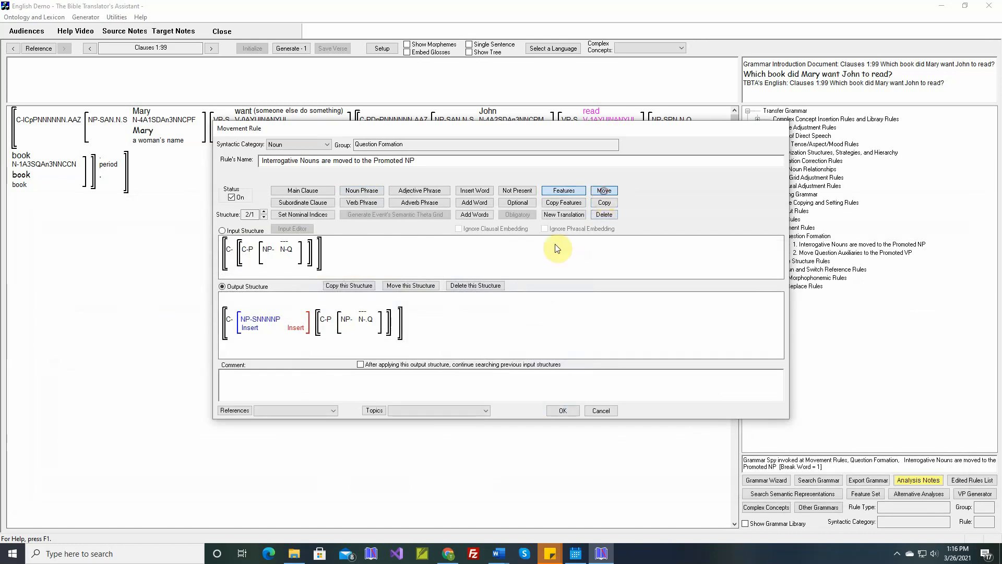
left_click(368, 322)
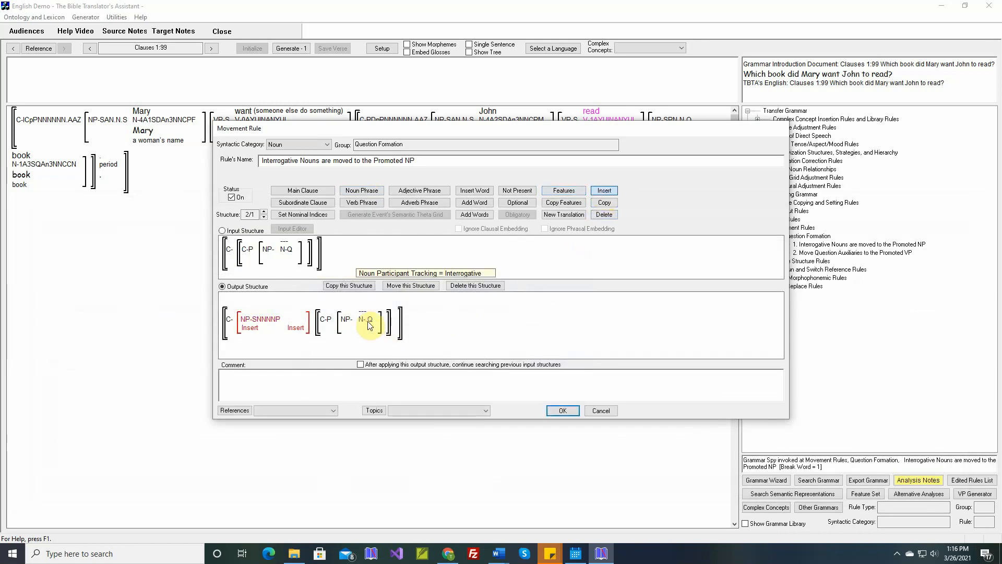
left_click(245, 328)
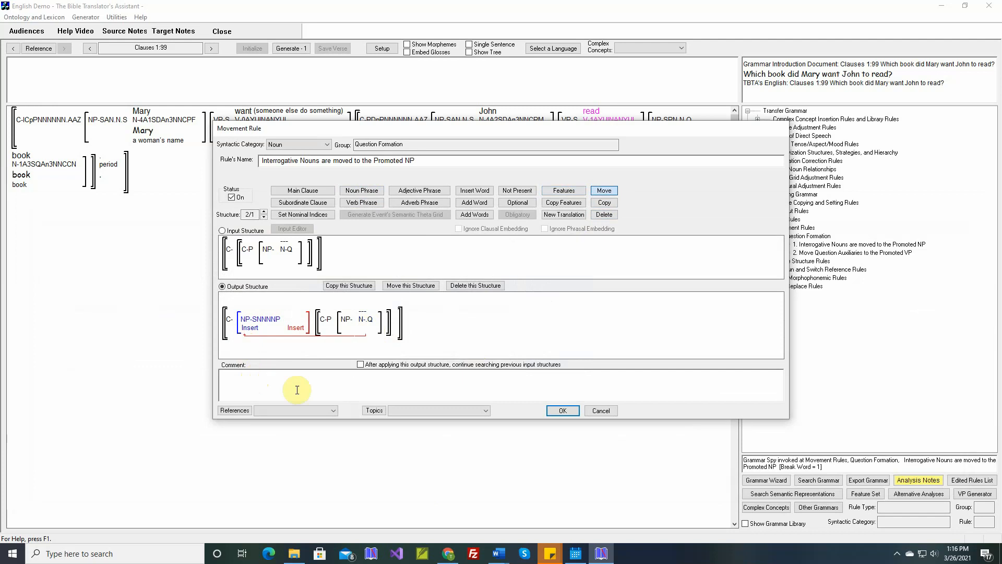
Paste the example sentence into the rule's comment, check the first structure, and save the rule.
right_click(334, 376)
left_click(342, 381)
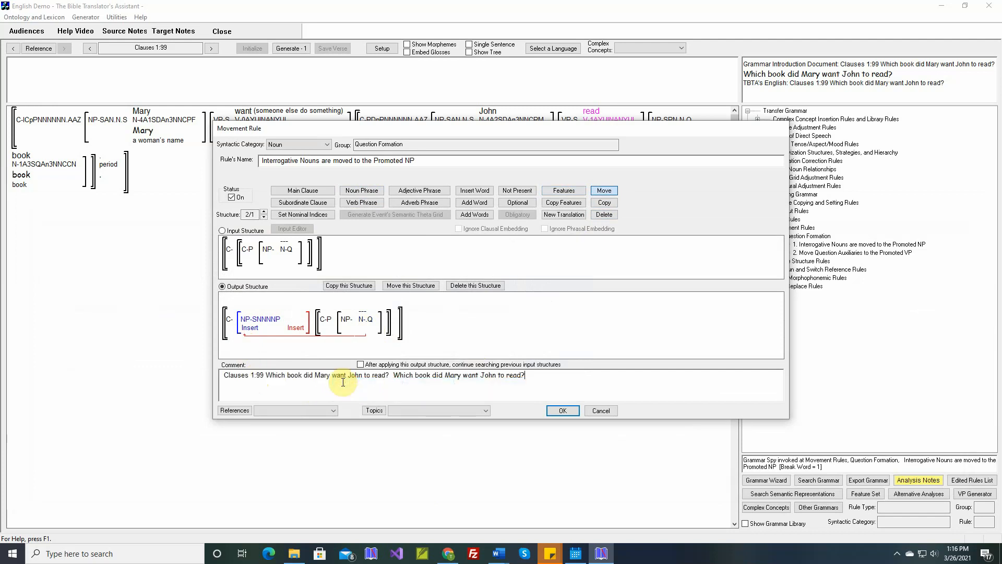
left_click(264, 217)
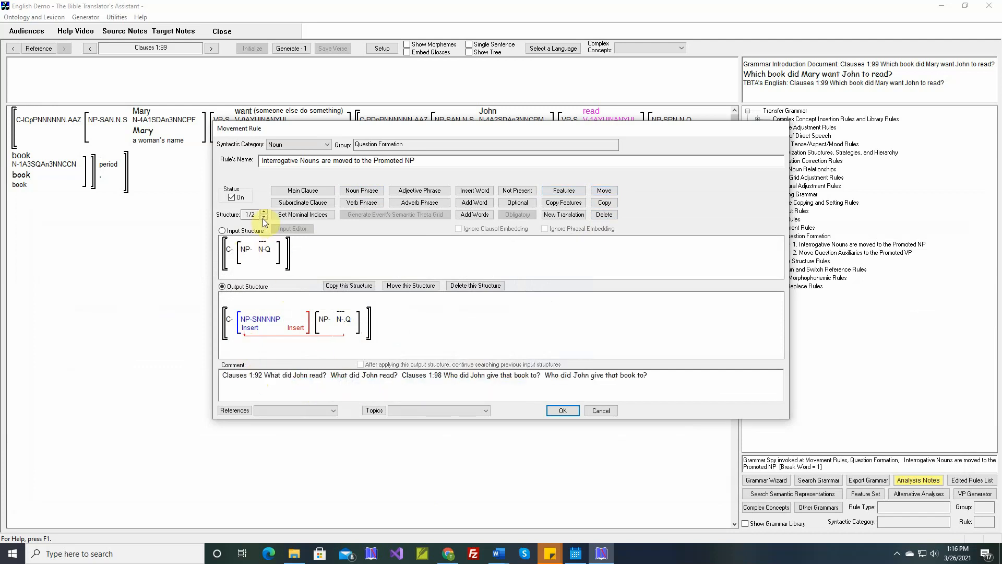
mouse_move(265, 249)
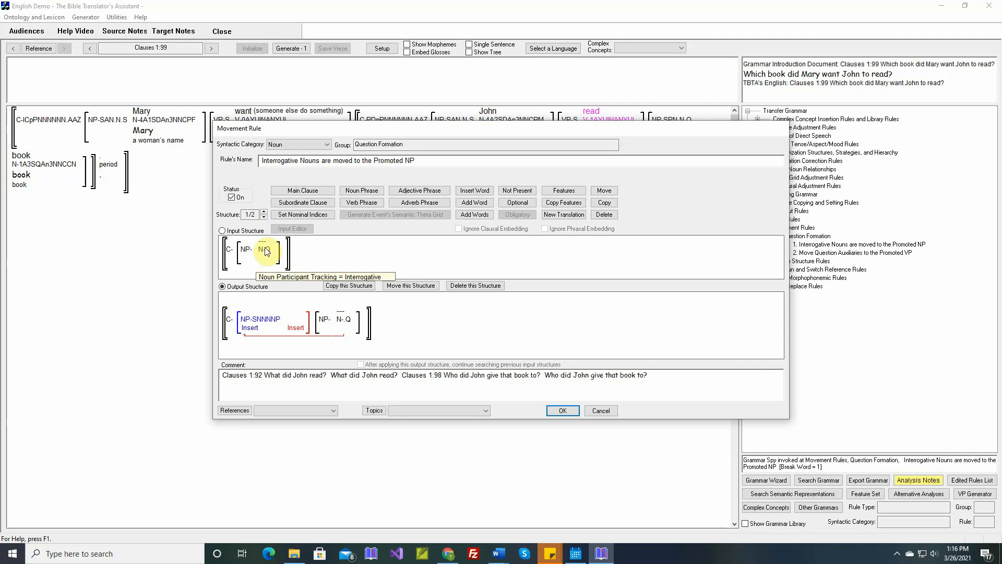
left_click(264, 211)
mouse_move(371, 324)
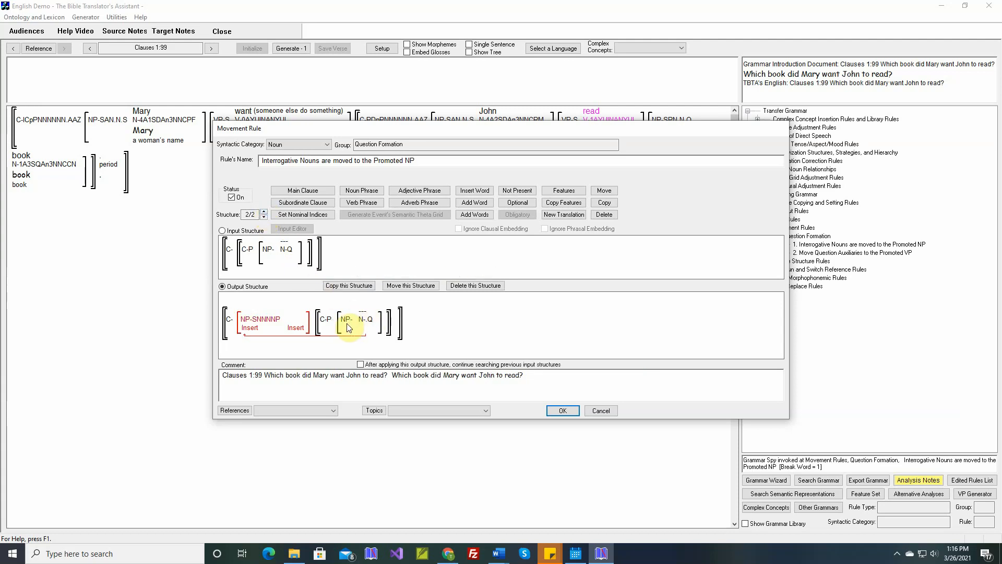
mouse_move(328, 322)
mouse_move(266, 323)
left_click(558, 411)
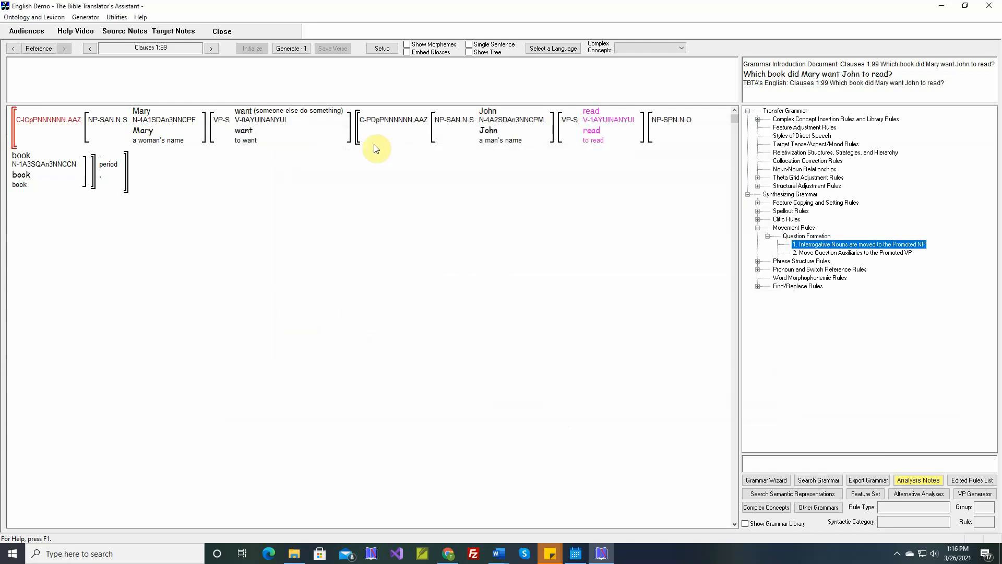
Generate the English text for verse Clauses 1:99.
left_click(294, 48)
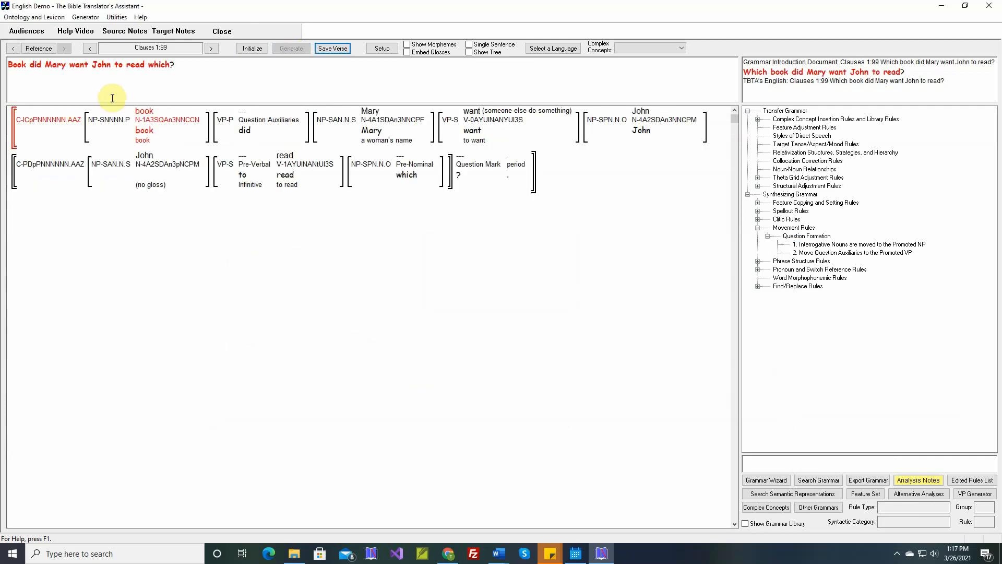
mouse_move(128, 166)
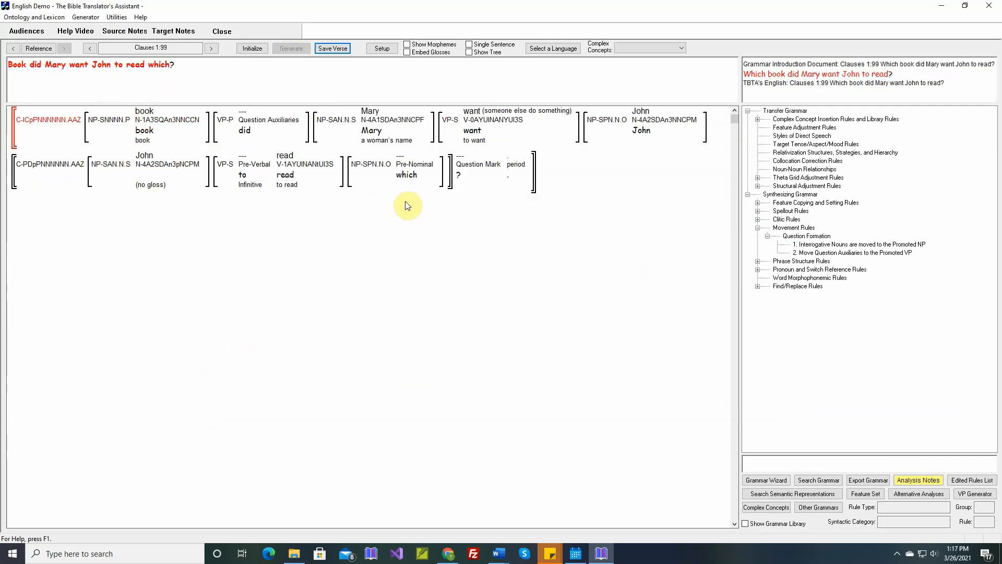
mouse_move(410, 179)
Reopen the Interrogative Nouns rule and insert the Pre-Nominal word 'which' before the interrogative noun in structure 2.
double_click(823, 247)
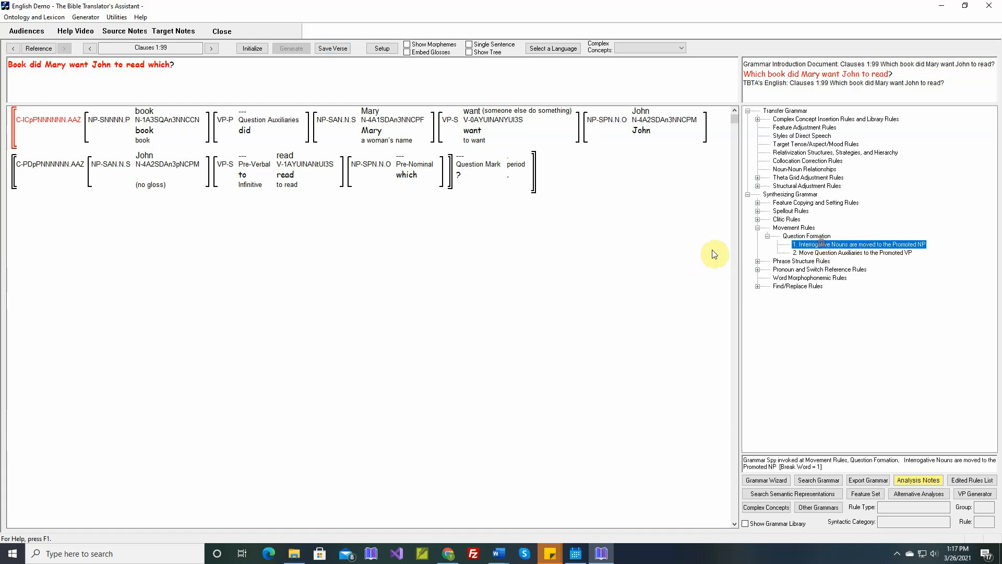
left_click(265, 212)
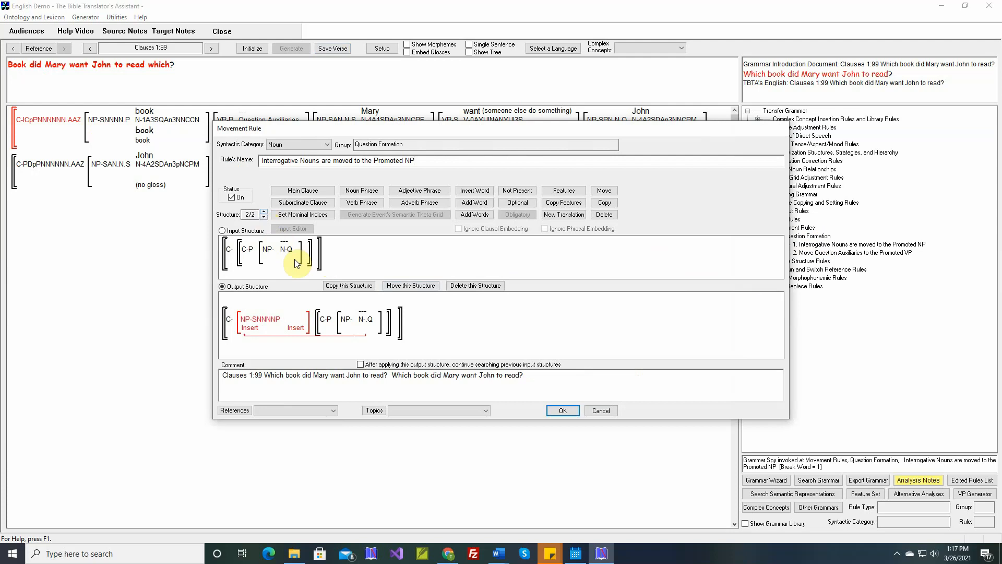
left_click(472, 191)
left_click_drag(393, 131, 487, 219)
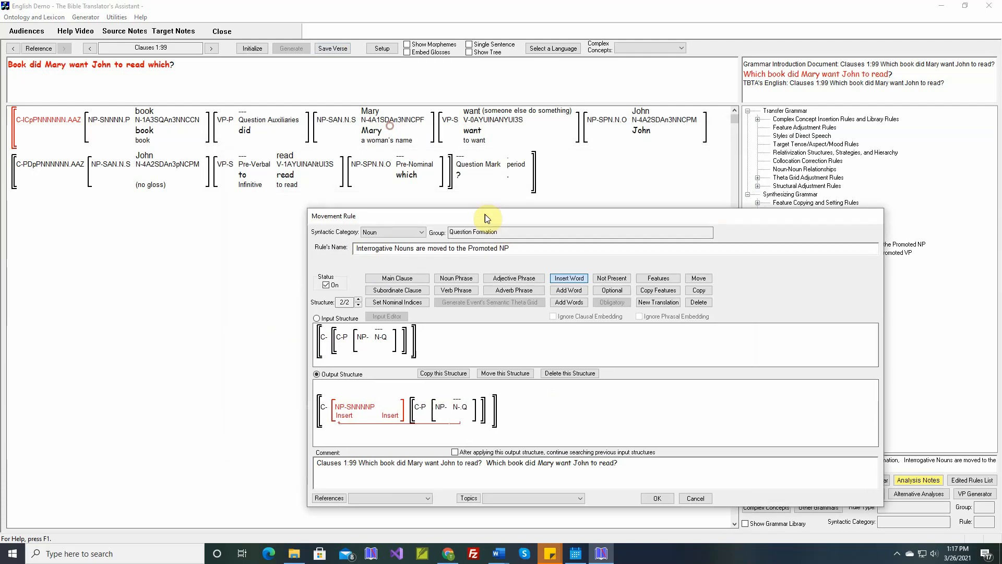
mouse_move(409, 175)
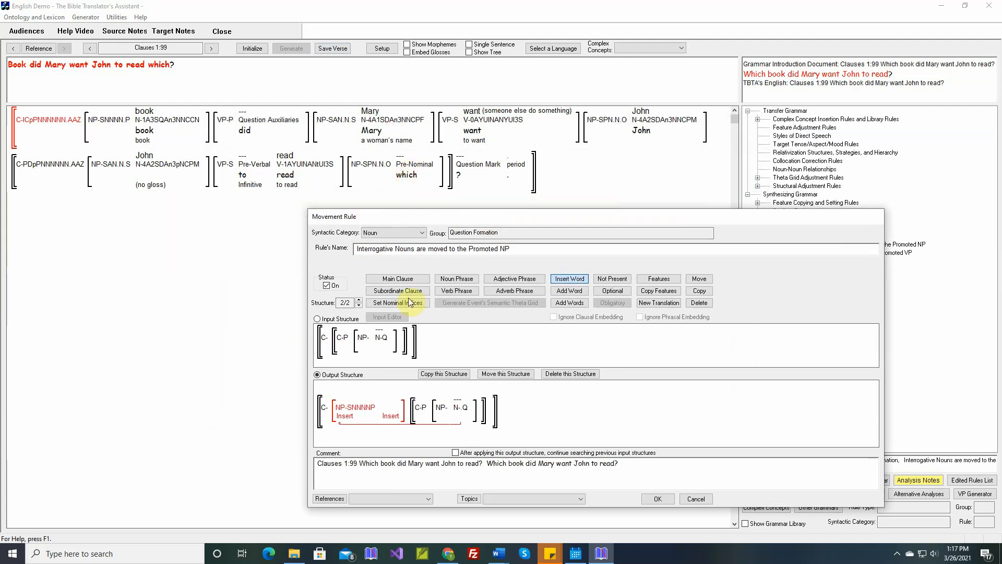
left_click(380, 342)
left_click(443, 353)
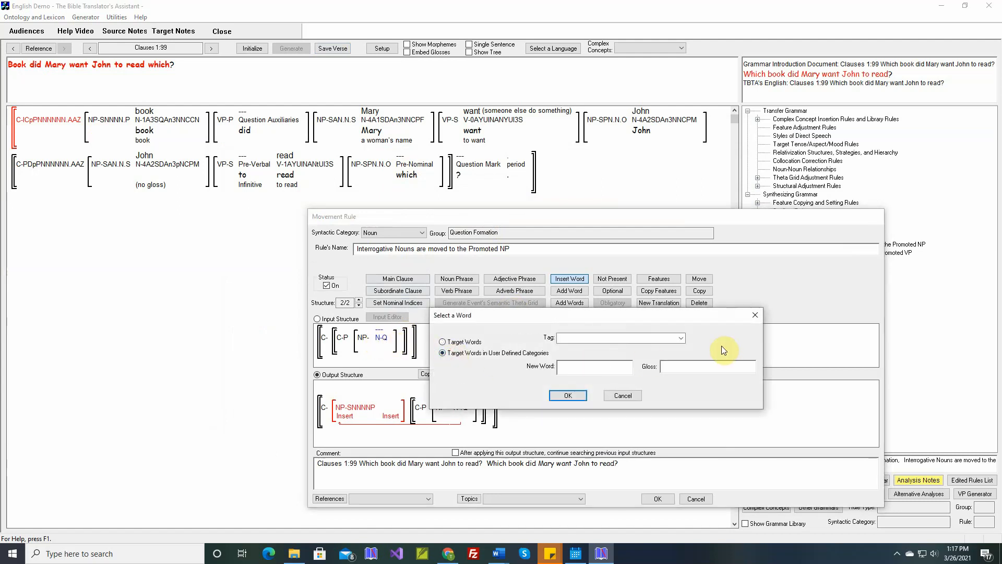
left_click(682, 338)
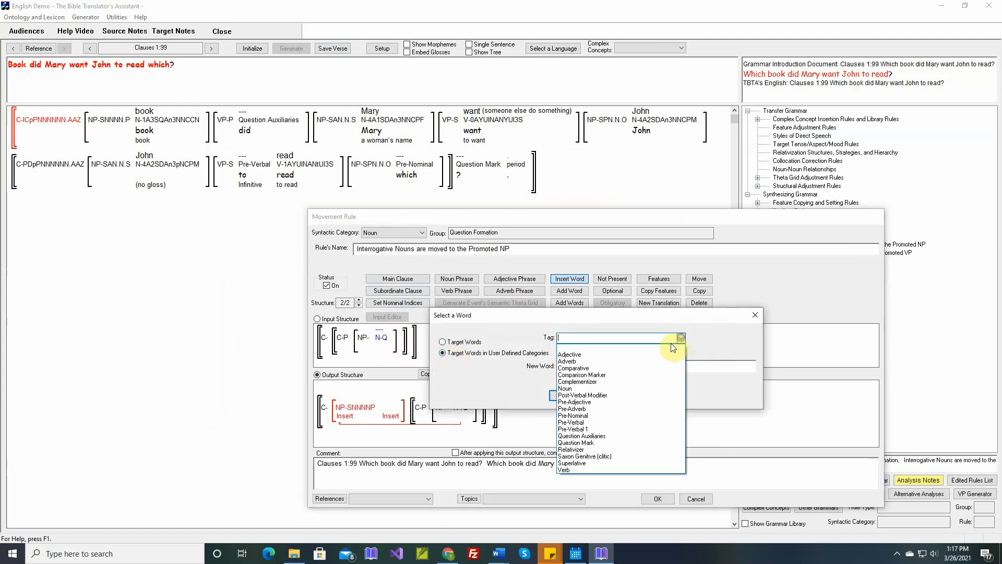
left_click(587, 416)
left_click(584, 367)
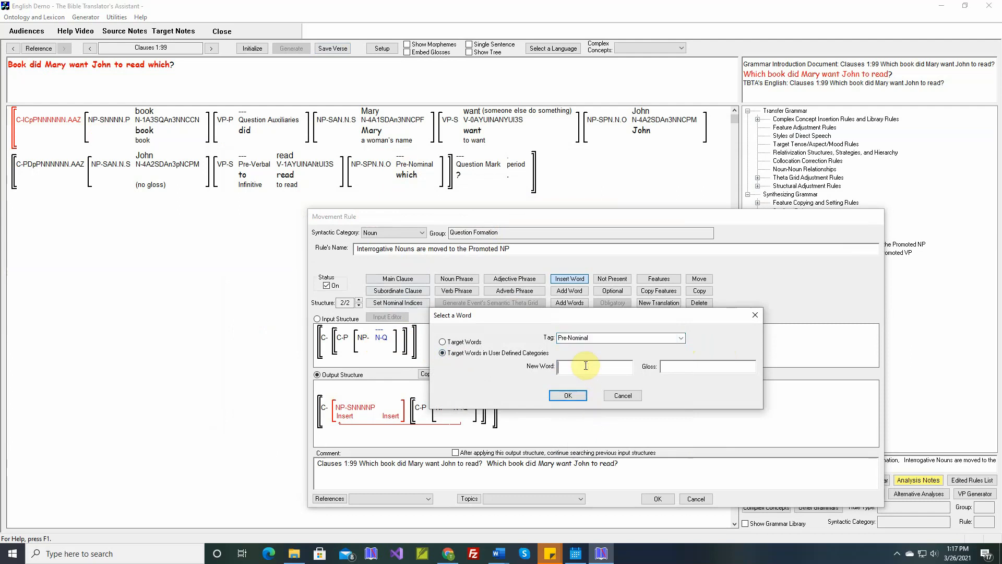
type("which")
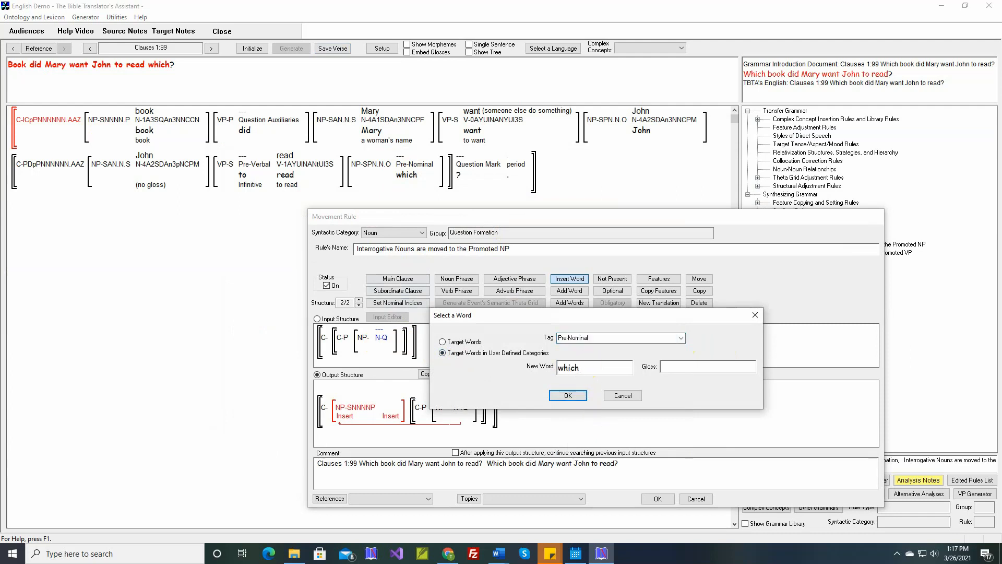
left_click(572, 396)
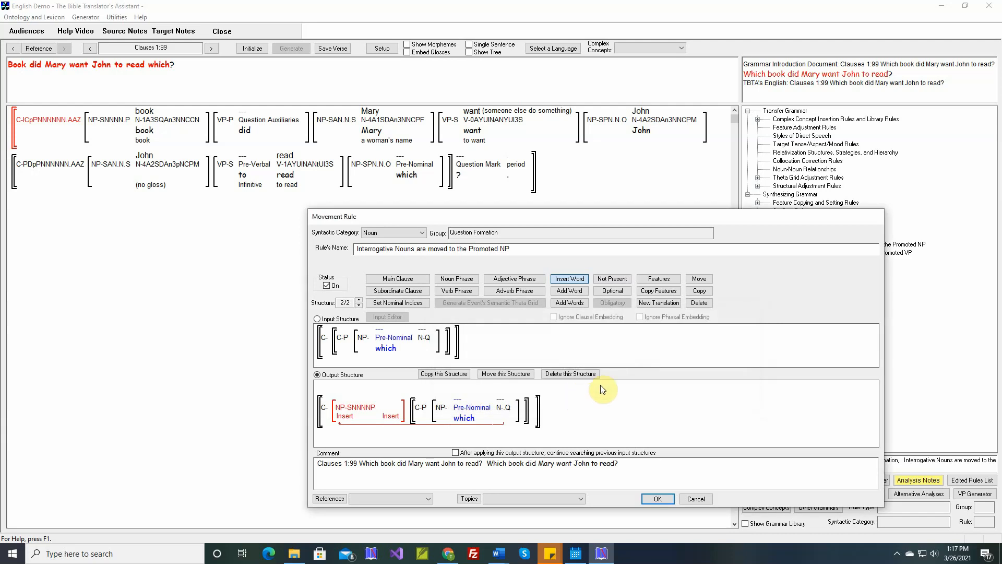
Move the inserted word 'which' into the Promoted NP of the output structure.
left_click(698, 279)
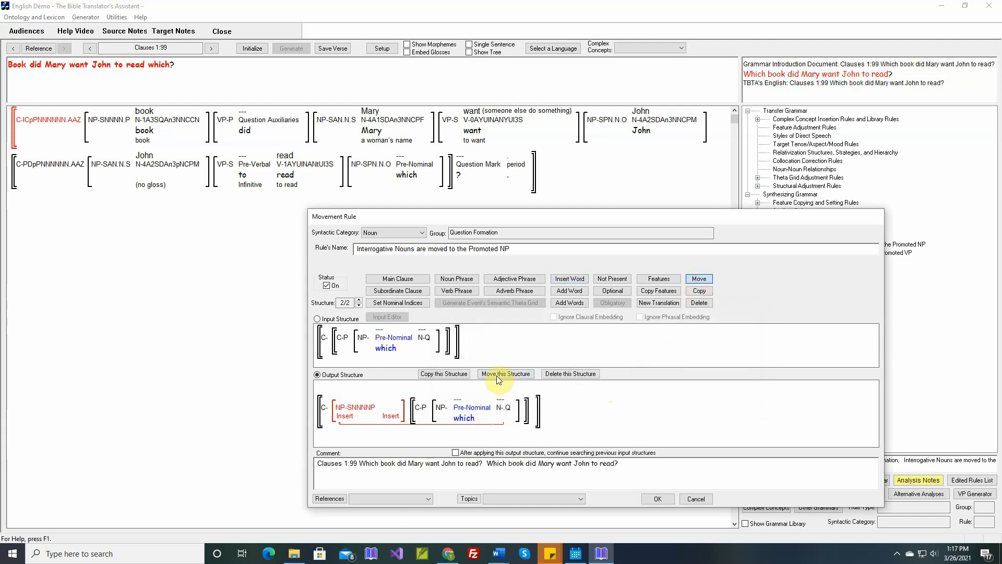
left_click(464, 420)
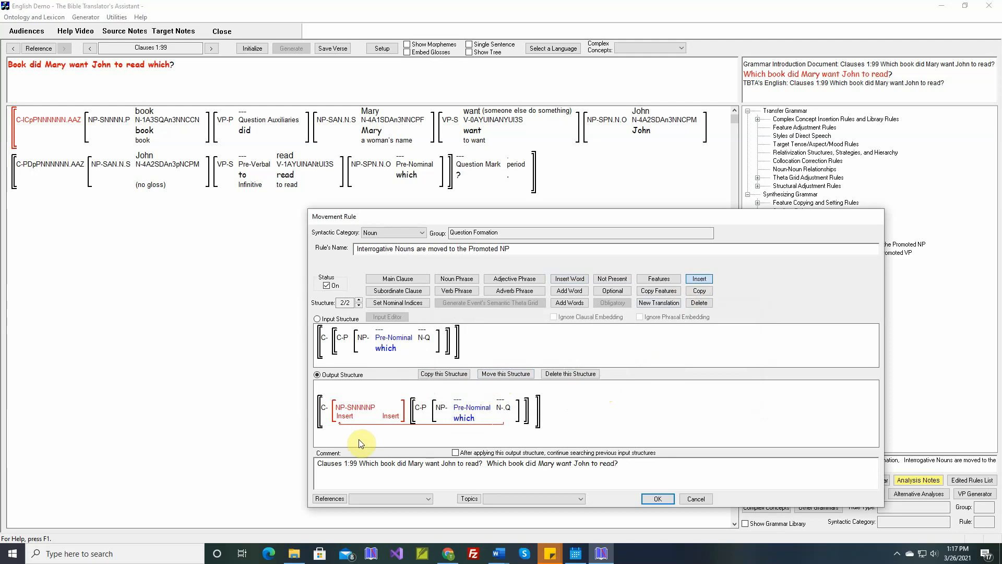
left_click(340, 419)
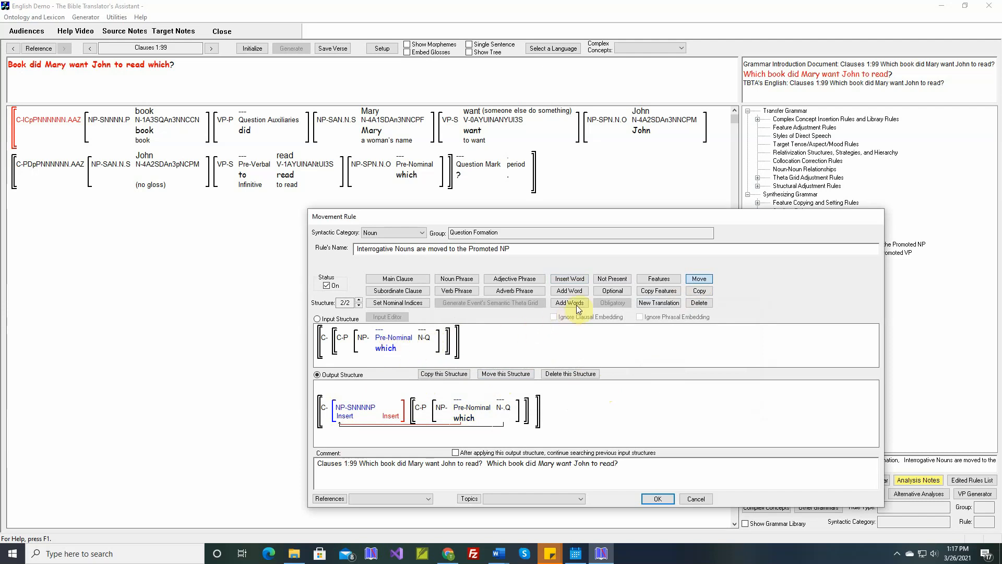
Mark the word 'which' as optional in the structure and save the rule.
left_click(611, 289)
left_click(409, 345)
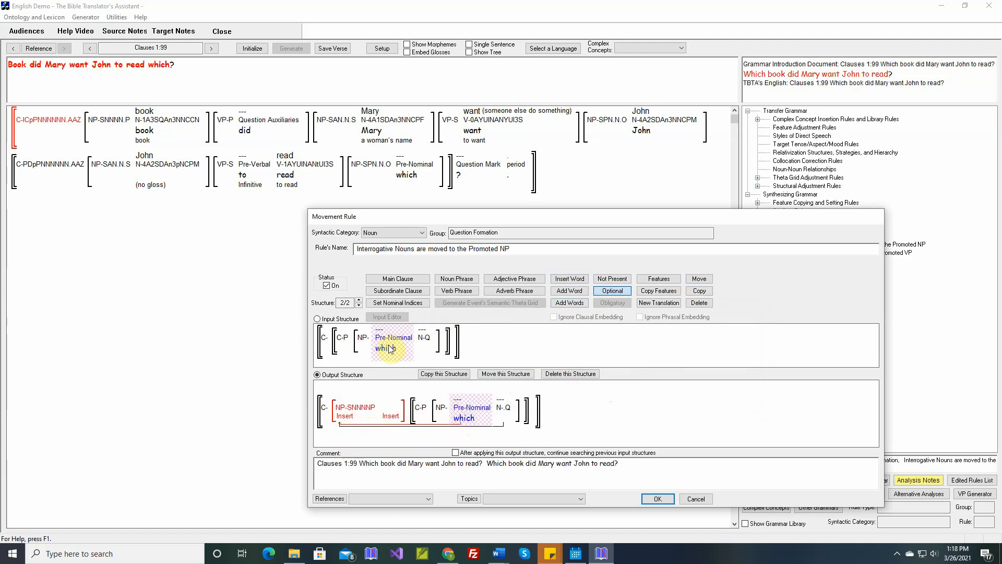
mouse_move(507, 413)
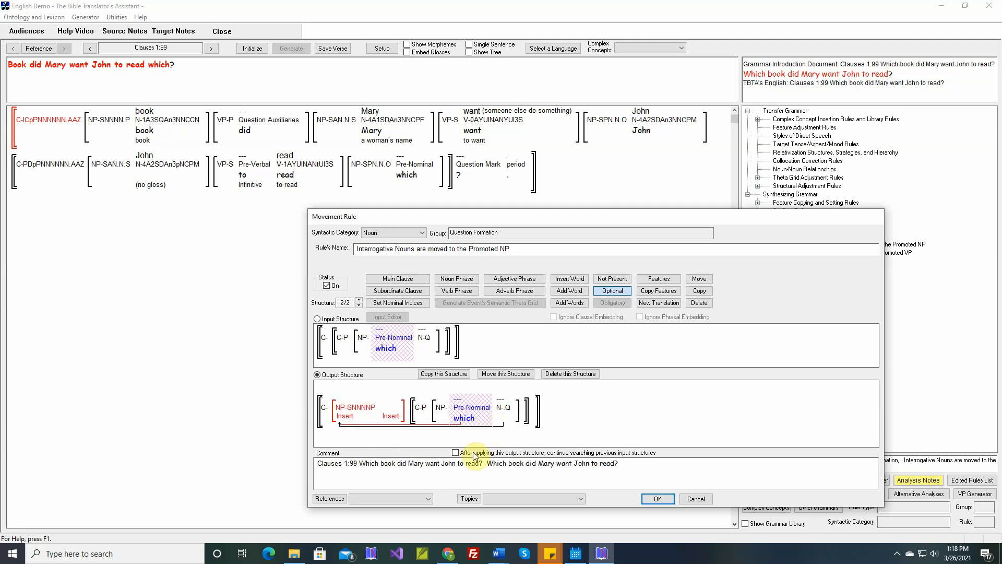
left_click(658, 499)
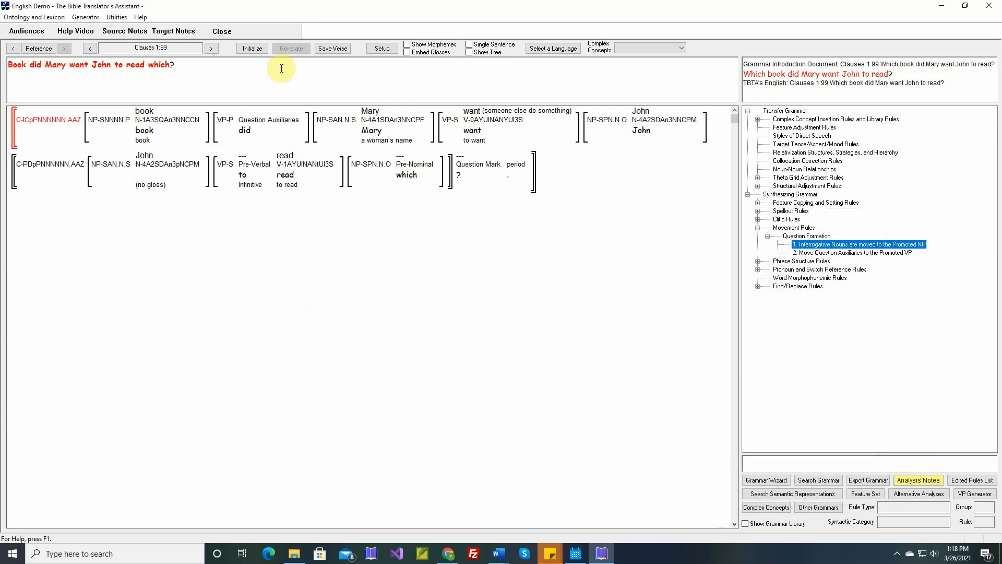
Initialize and regenerate verse Clauses 1:99, then save the verse.
left_click(252, 48)
left_click(291, 48)
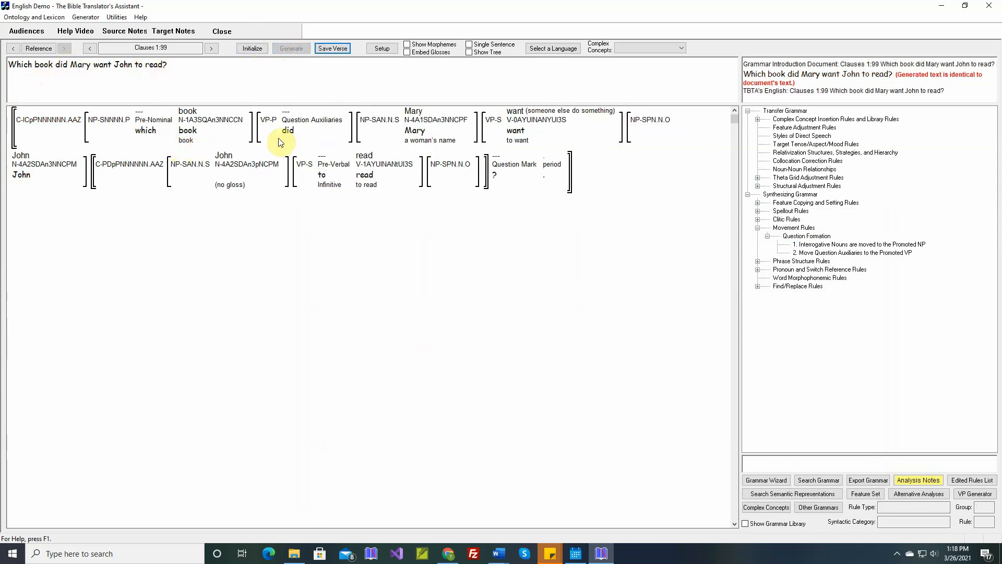
left_click(333, 50)
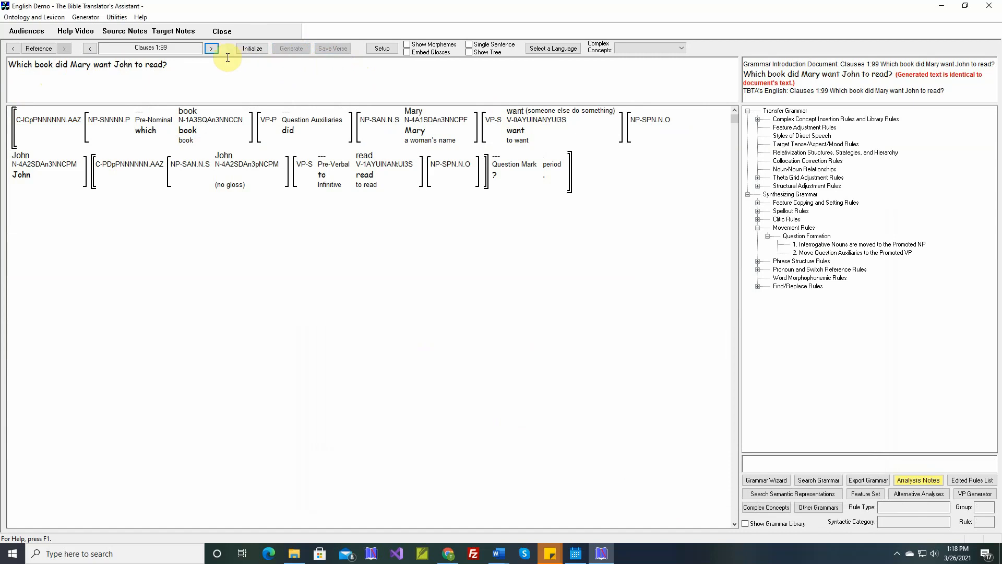
Go to verse Clauses 1:100, generate its English text, and save the verse.
left_click(212, 49)
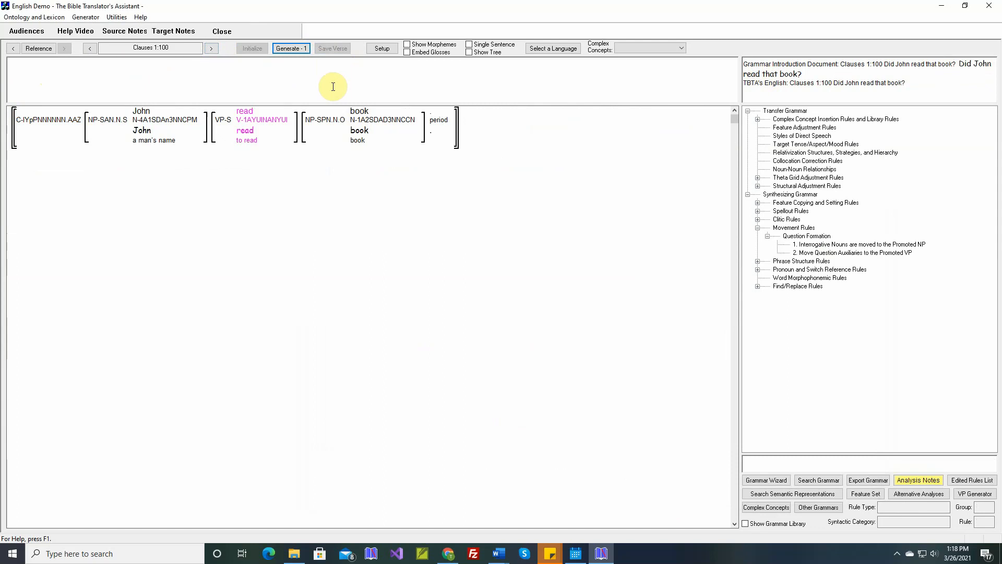
left_click(294, 49)
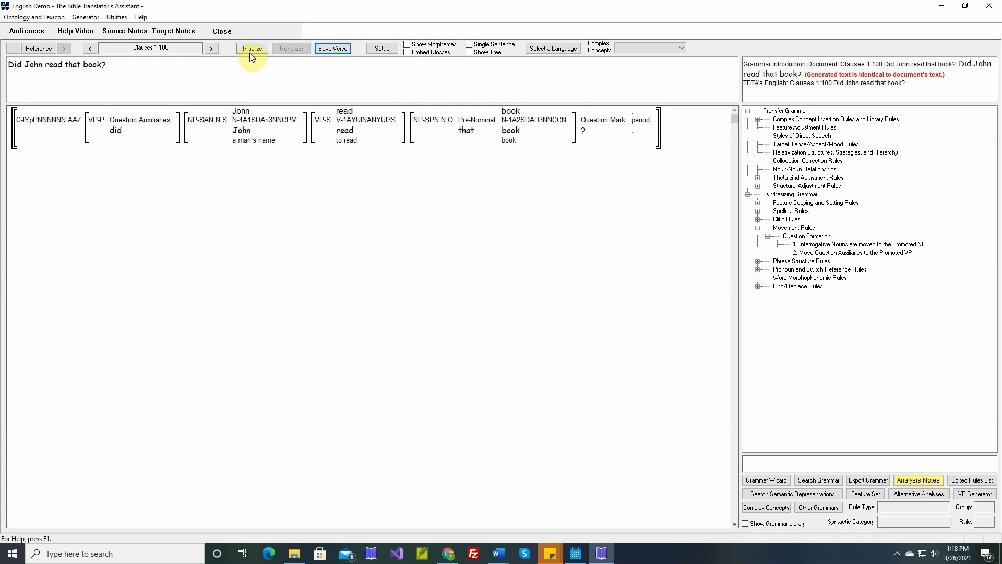
left_click(340, 50)
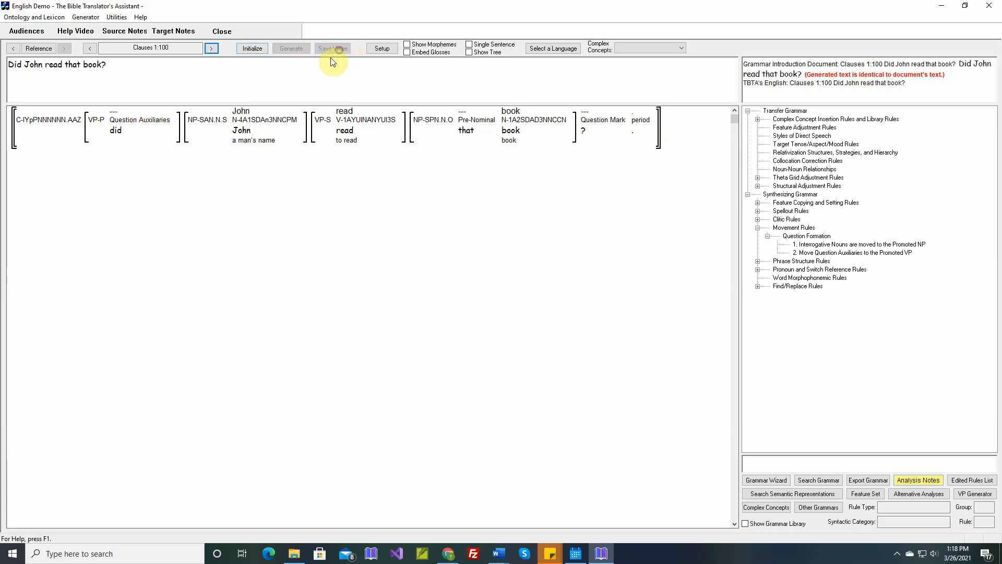
Go to verse Clauses 1:101 and generate its English text, inspecting the question auxiliary and verb.
left_click(212, 49)
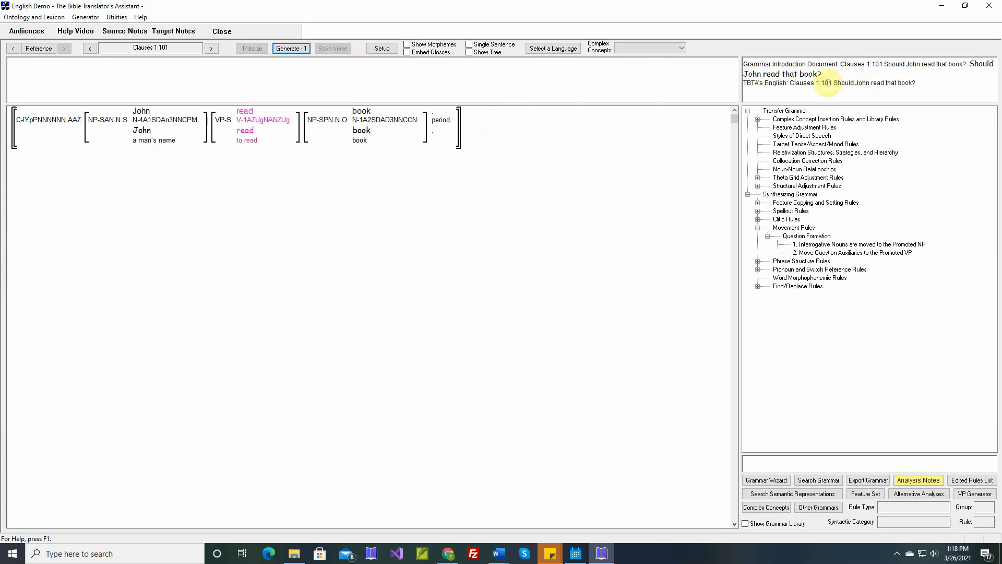
left_click(290, 49)
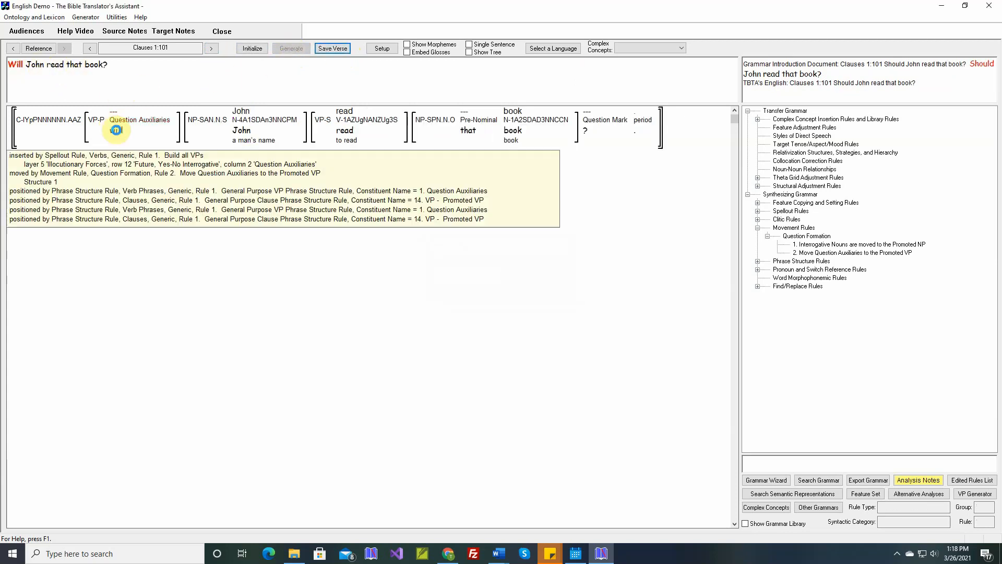
mouse_move(359, 120)
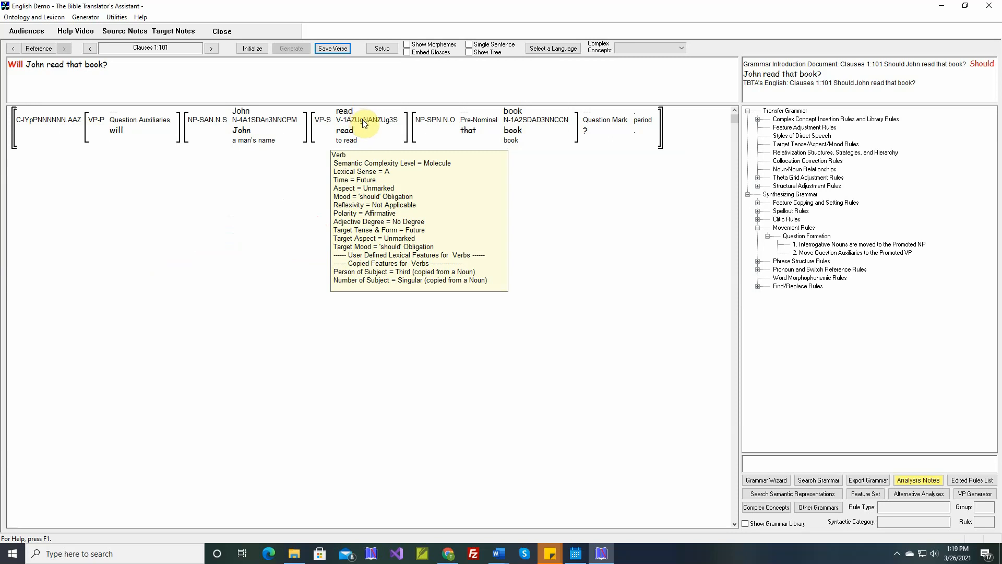
mouse_move(125, 133)
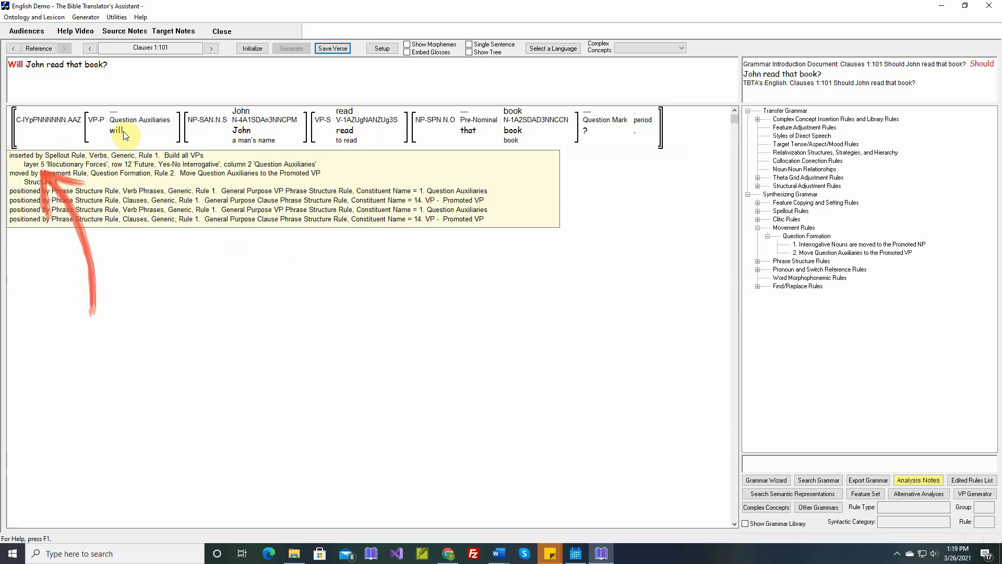
Open the Build all VPs spellout rule that inserted 'will', copy the 'Future, Yes-No Interrogative' row, and rename the copy 'Future, 'should', Yes-No Interrogative'.
right_click(125, 134)
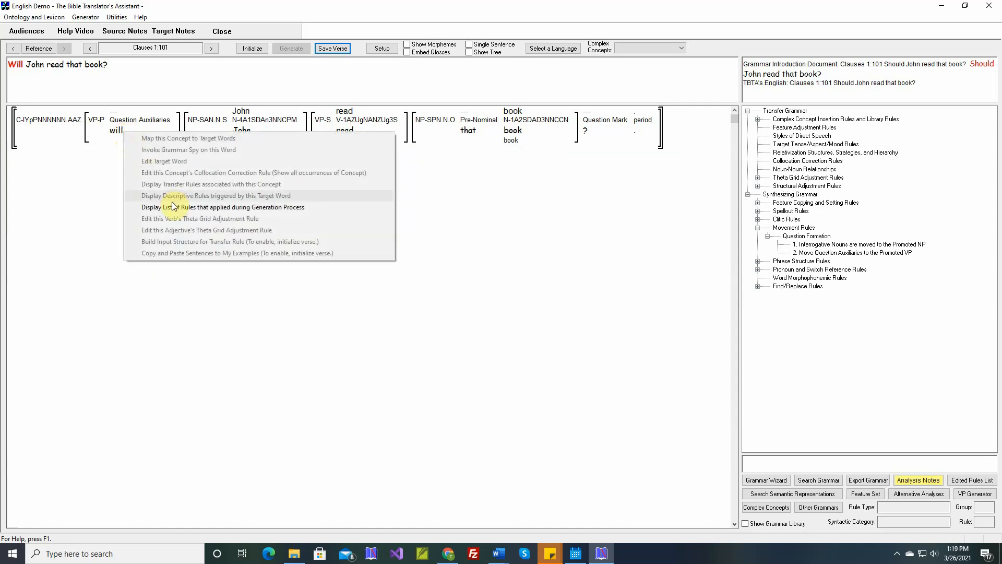
left_click(174, 207)
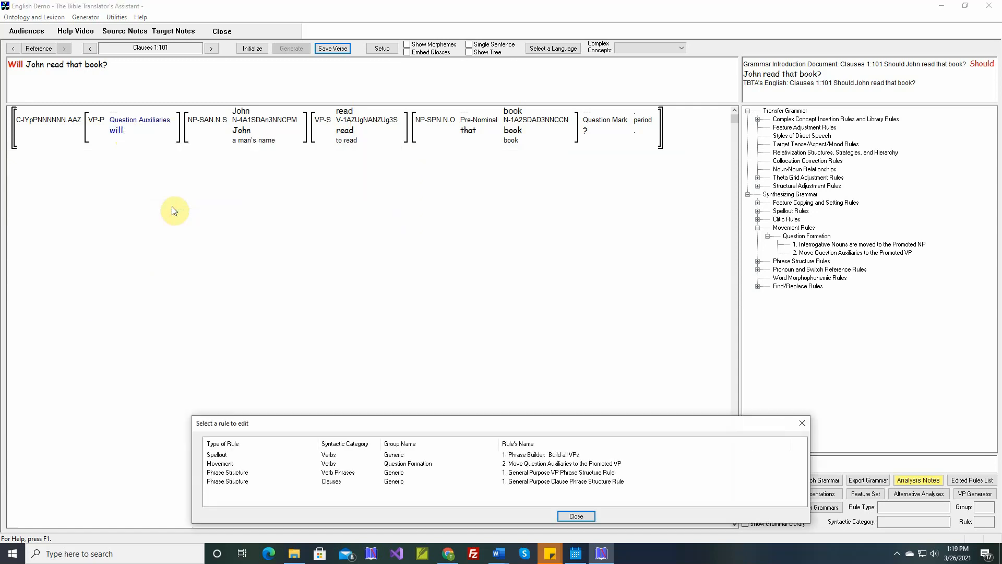
double_click(220, 455)
left_click(272, 325)
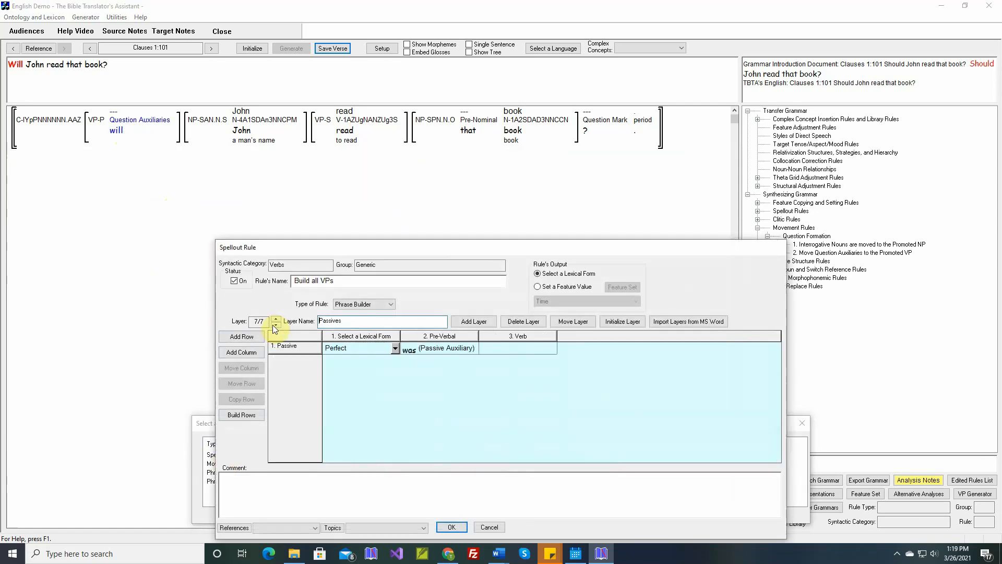
left_click(273, 325)
left_click(273, 324)
left_click(273, 325)
scroll(390, 344, "down", 2)
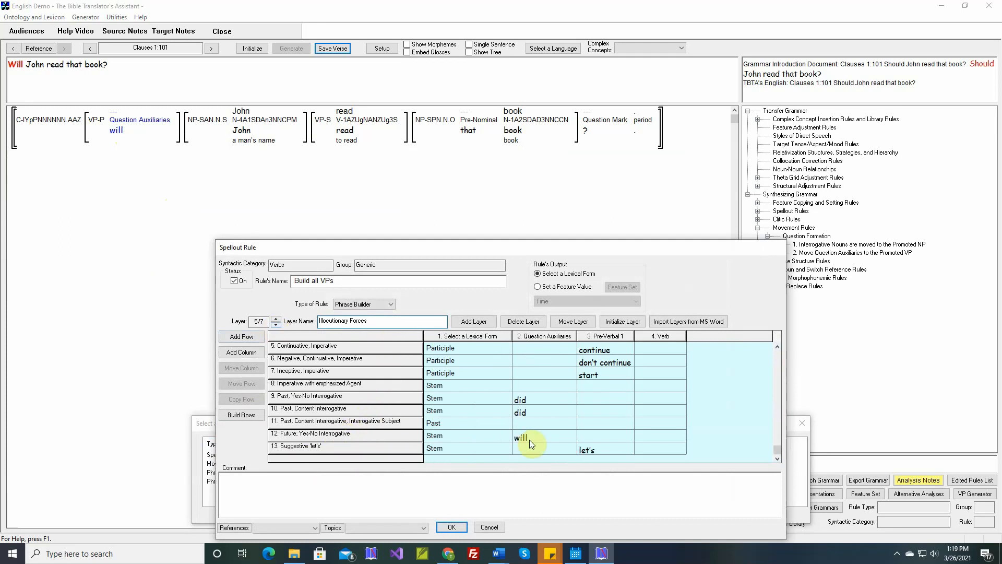
left_click(352, 436)
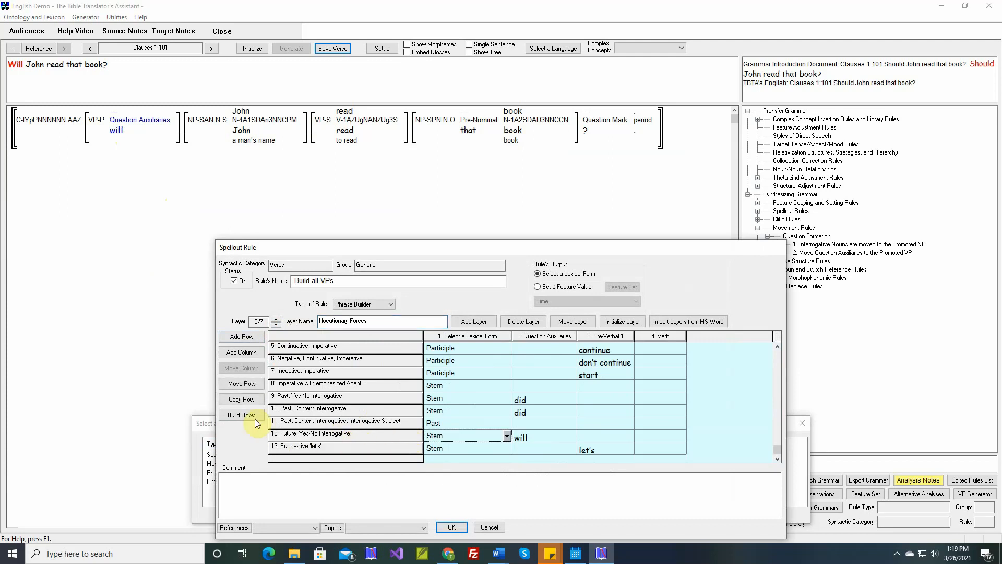
left_click(241, 399)
left_click(532, 419)
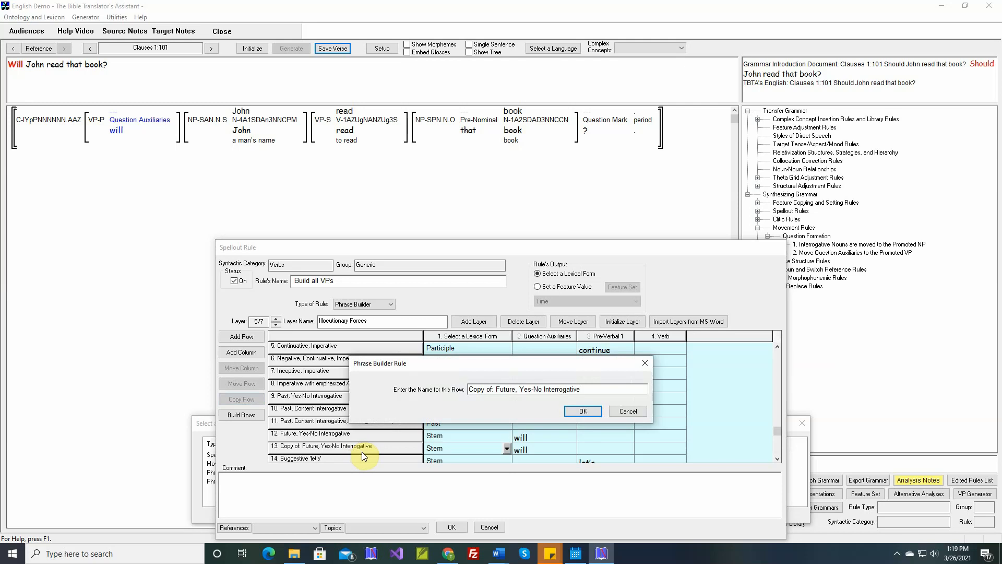
key("Delete")
key("Delete")
key("Delete")
key("Delete")
key("Delete")
key("Delete")
key("Delete")
key("Delete")
key("Delete")
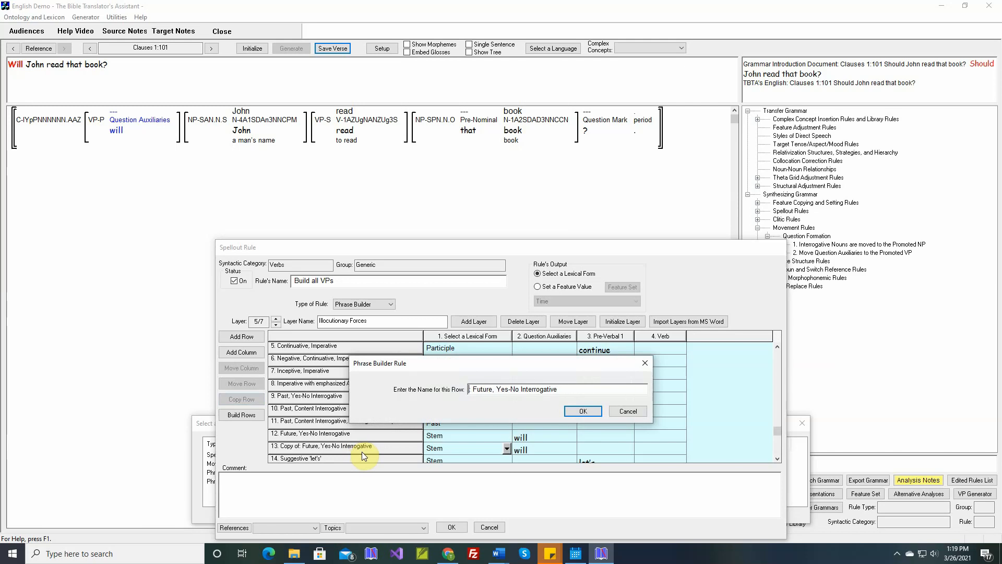
key("Right")
key("Right")
key("Right")
key("Right")
type("'should',")
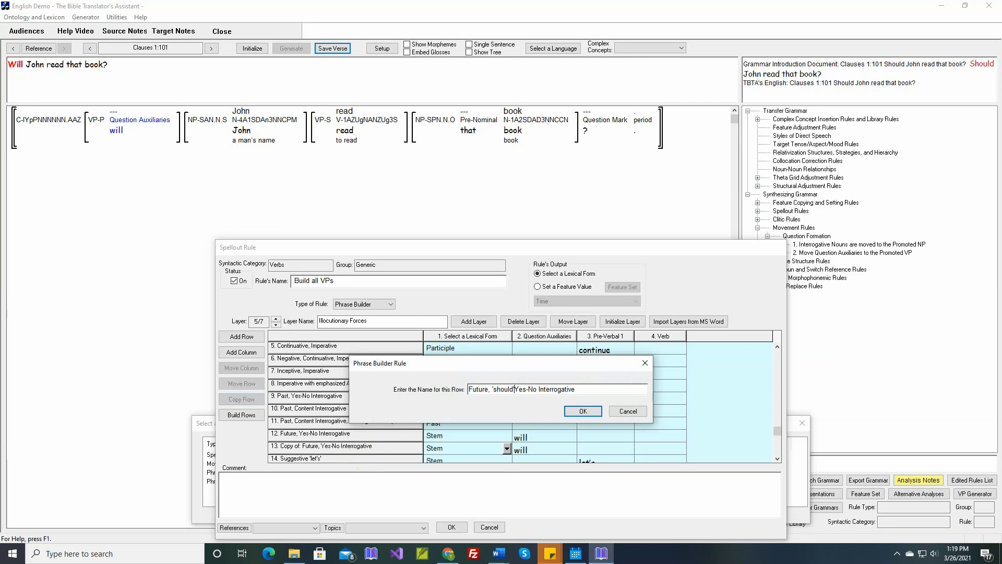
left_click(570, 413)
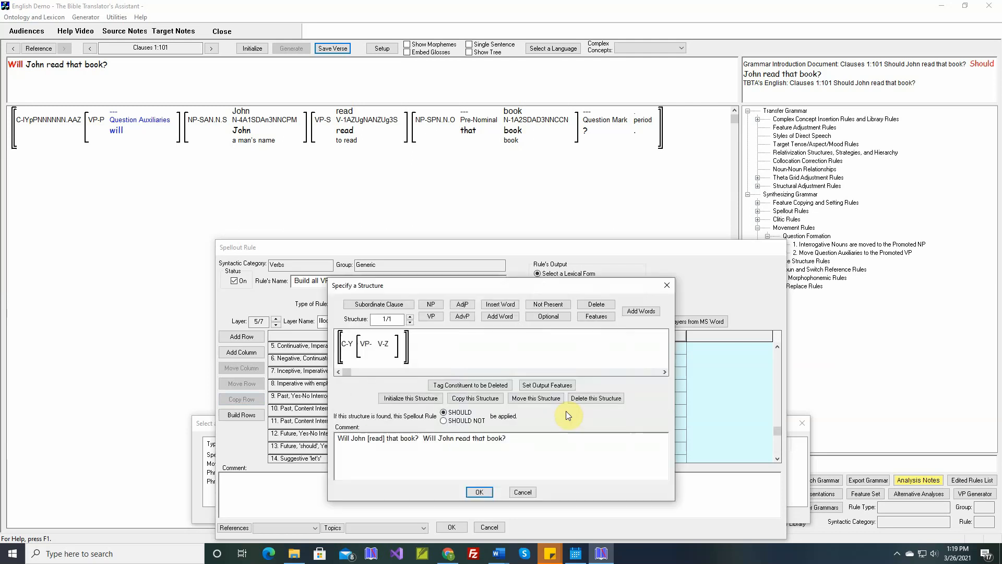
Set the new row's structure so the verb requires the 'should' Obligation target mood.
left_click(600, 316)
left_click(384, 346)
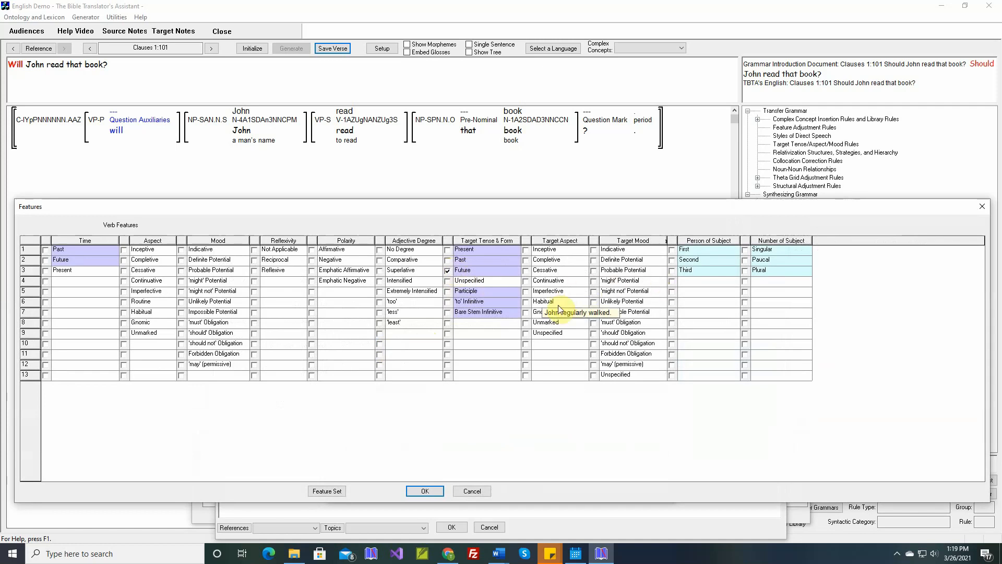
left_click(594, 333)
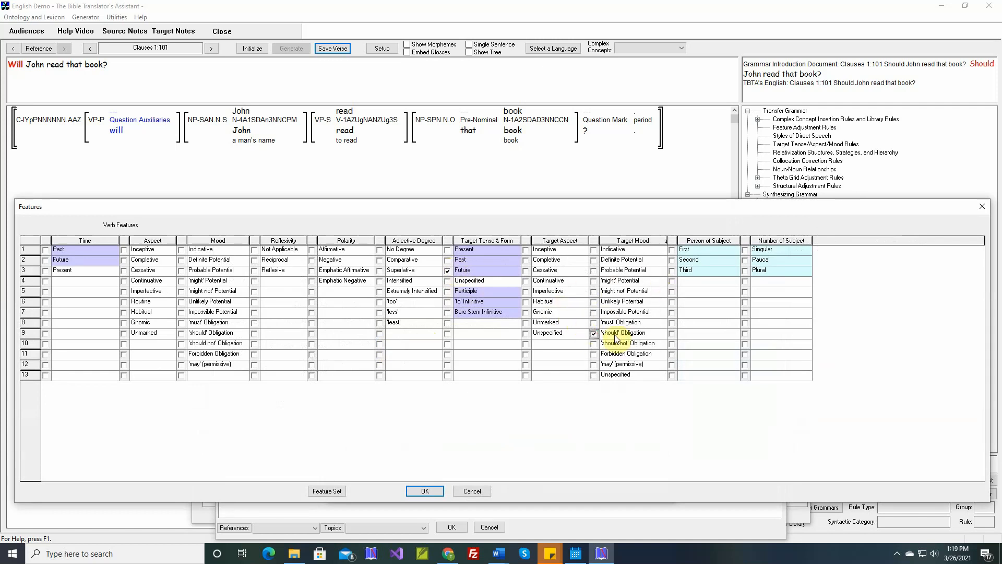
left_click(430, 491)
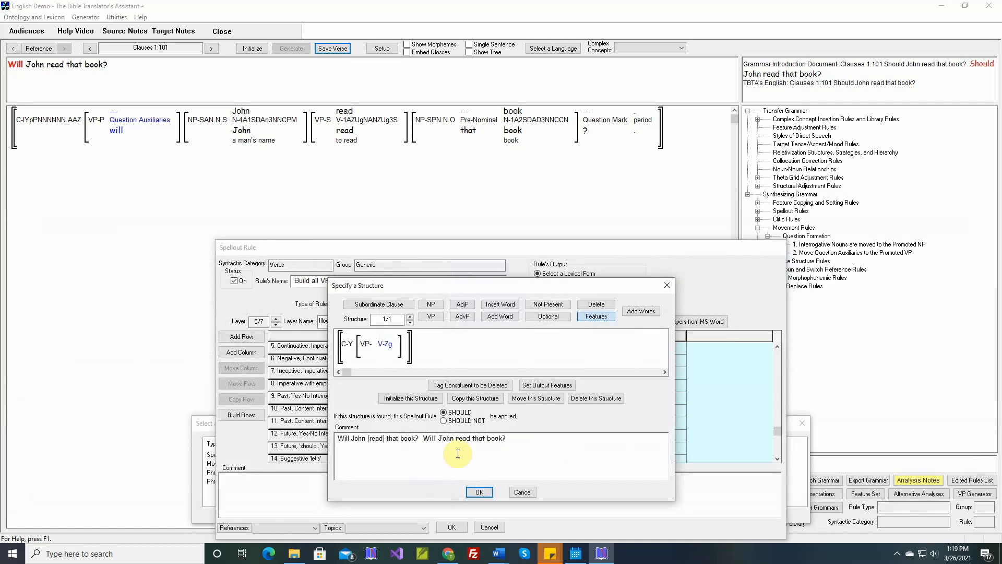
Replace the structure's comment with a comment inserted from the selected Word document and close the structure.
left_click_drag(505, 438, 336, 438)
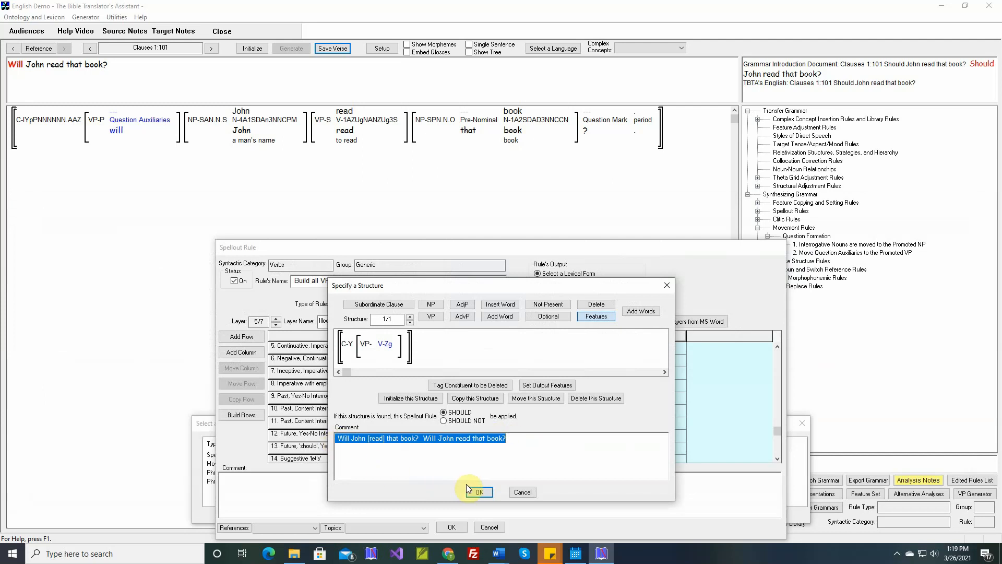
key("Delete")
right_click(491, 440)
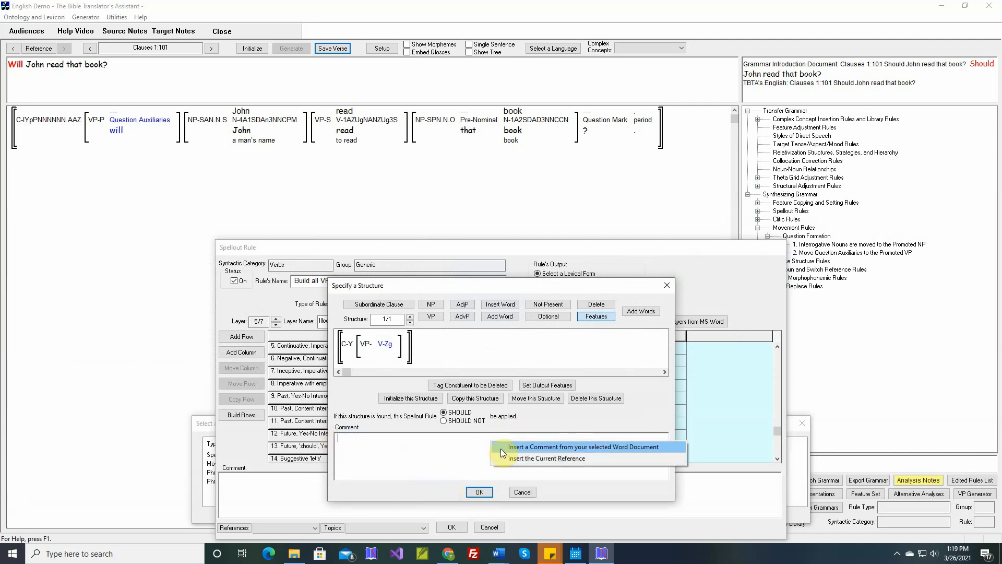
left_click(500, 450)
left_click(478, 492)
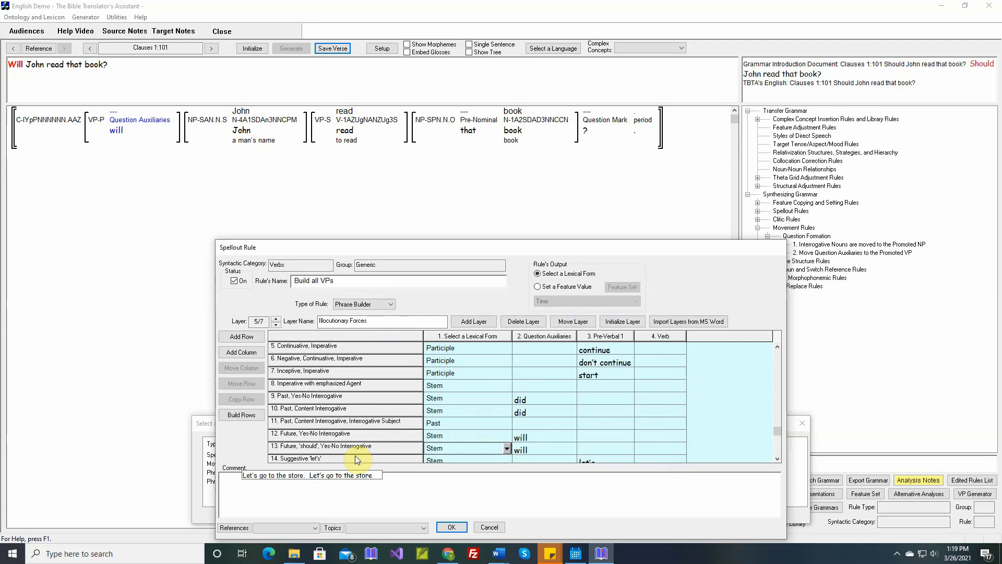
Change the new row's question auxiliary from 'will' to 'should' with the gloss Future 'should' Yes/No Interrogative.
double_click(528, 450)
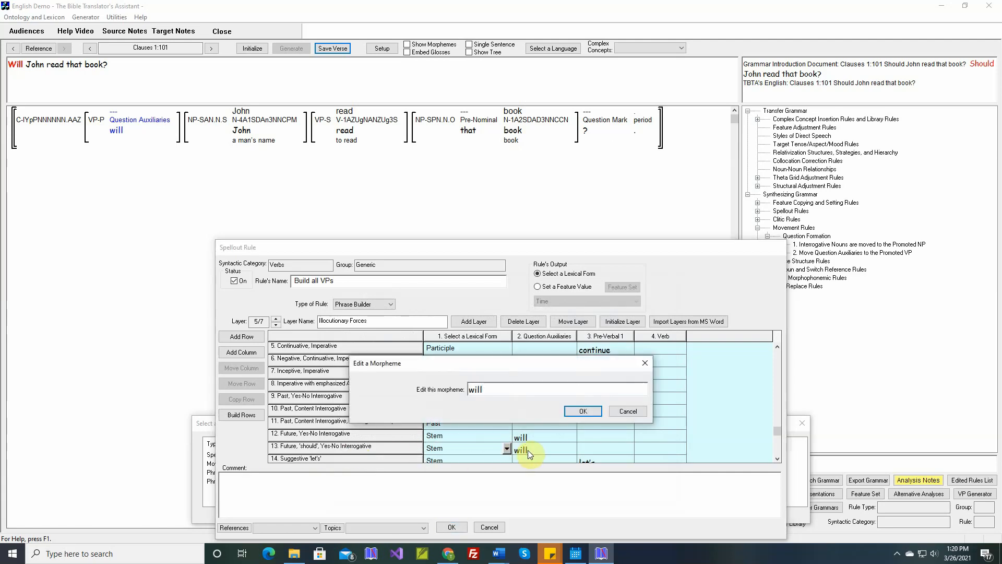
key("BackSpace")
key("BackSpace")
key("BackSpace")
key("BackSpace")
type("should")
left_click(584, 412)
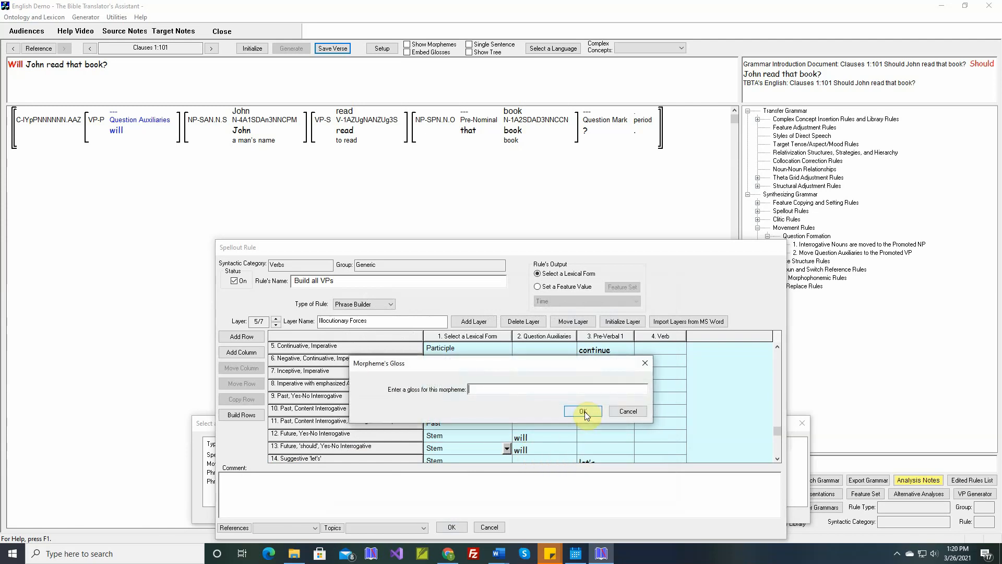
type("F")
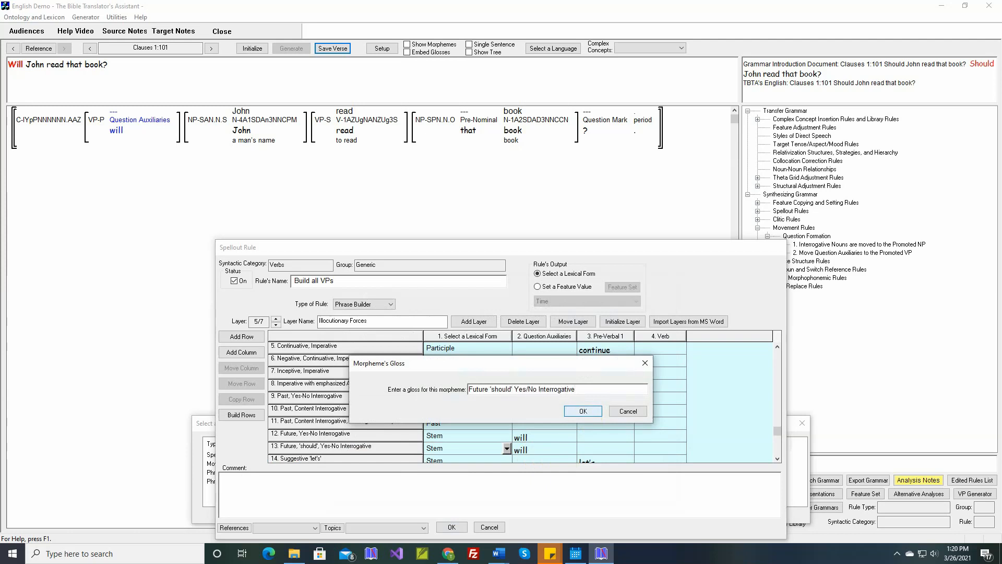
left_click(591, 412)
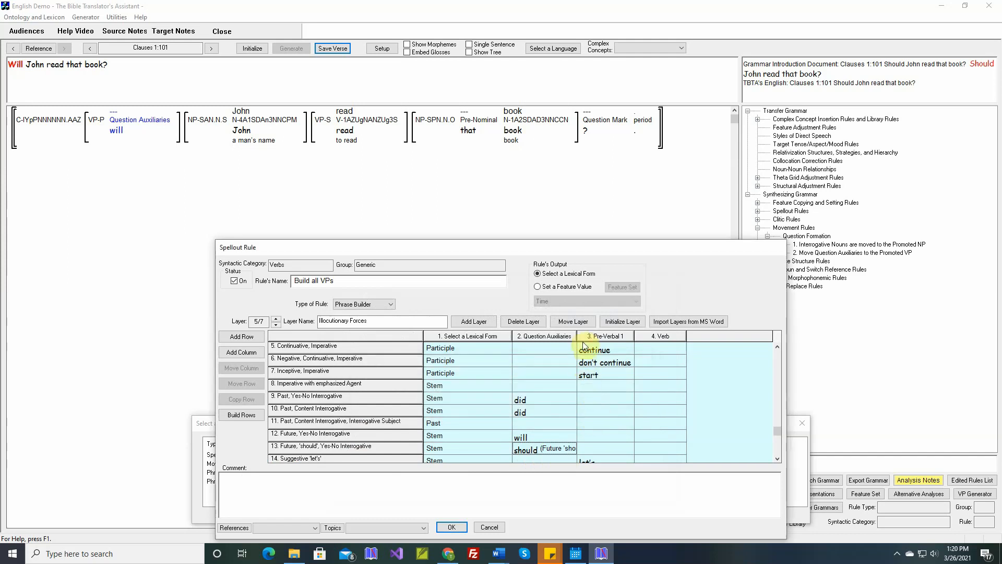
Widen the Question Auxiliaries column and review the Illocutionary Forces rows.
left_click_drag(577, 335, 665, 335)
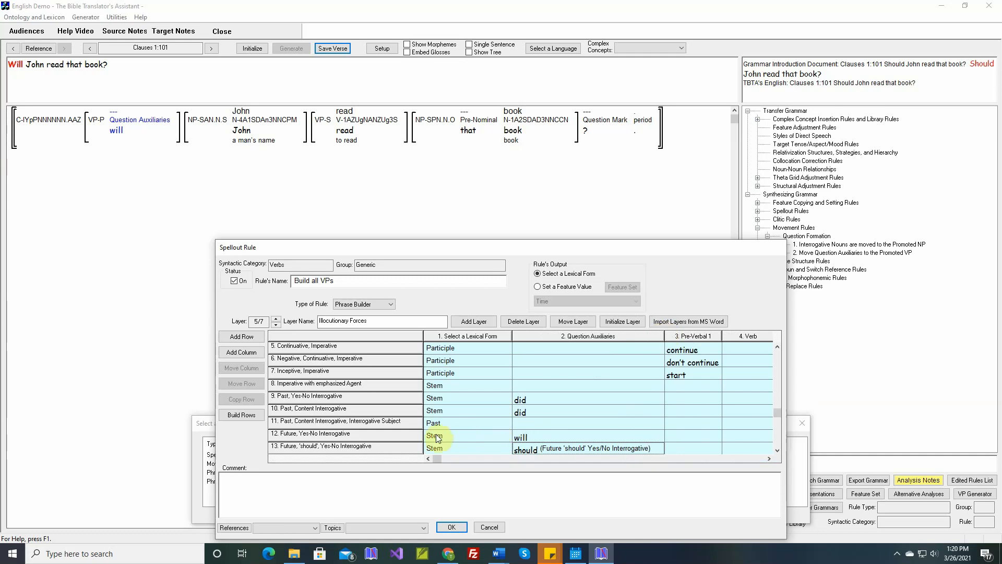
scroll(383, 417, "up", 2)
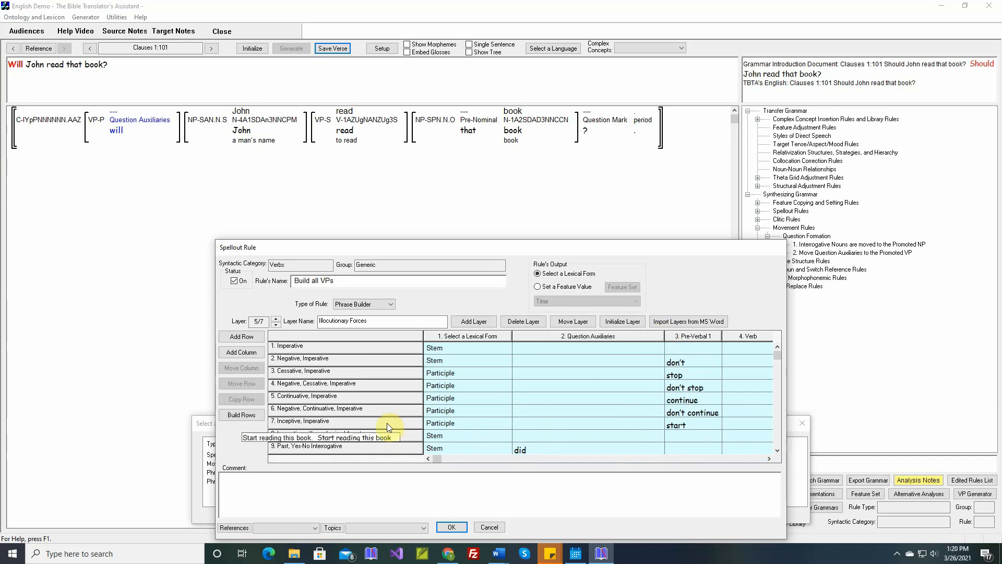
scroll(328, 373, "down", 2)
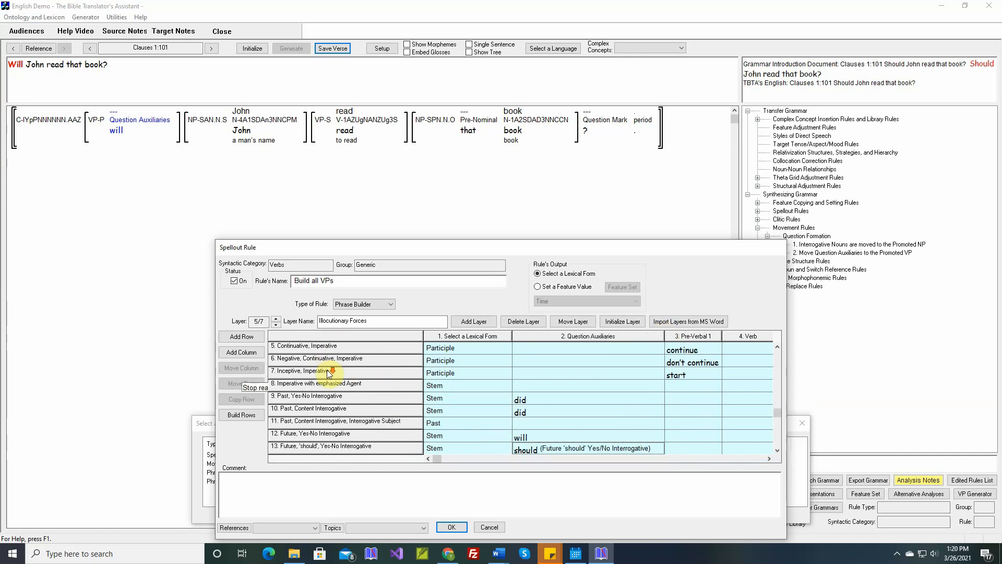
scroll(329, 373, "down", 2)
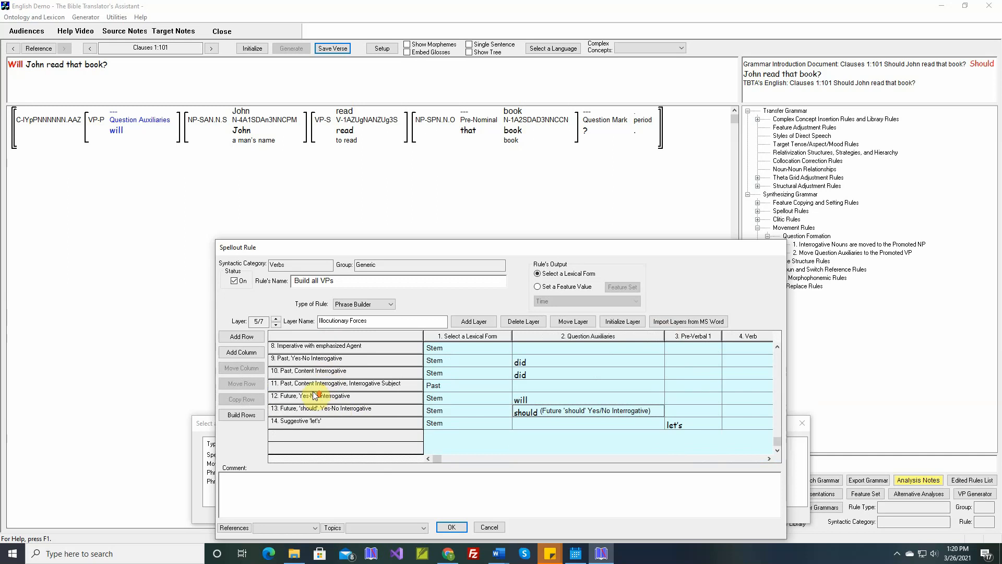
scroll(315, 395, "up", 1)
scroll(316, 391, "up", 3)
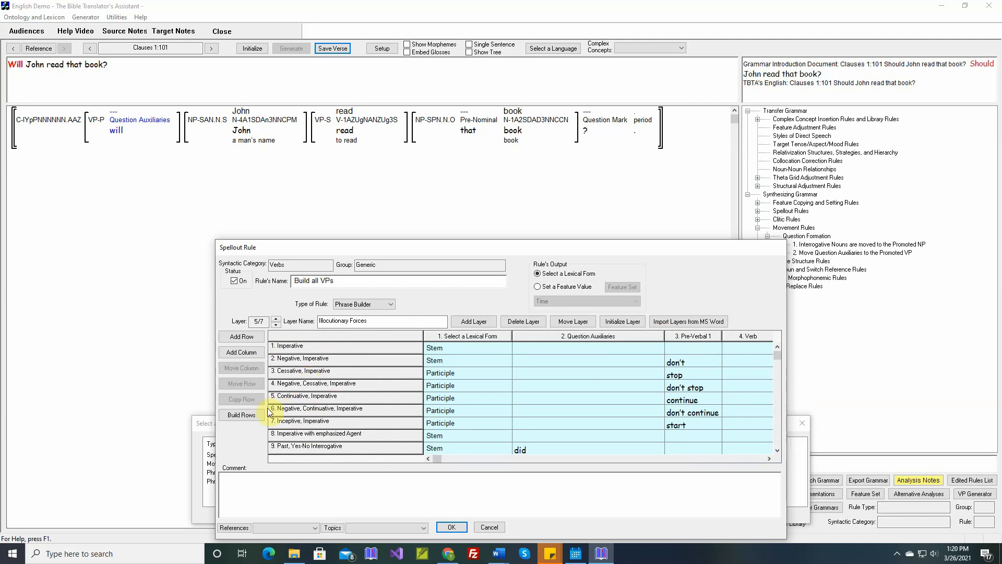
Add a row named '----- Imperatives -----' whose structure requires an Imperative clause.
left_click(242, 336)
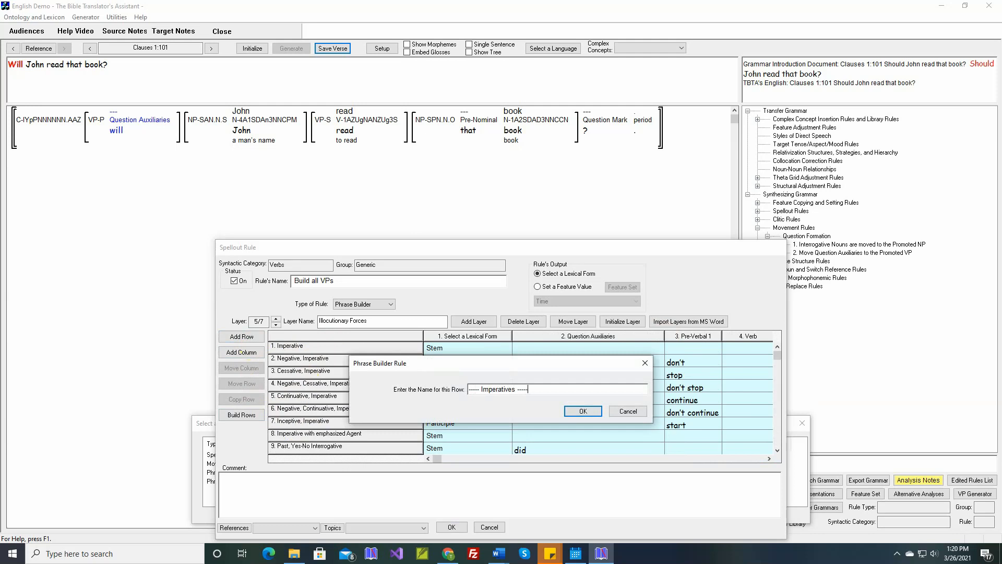
left_click(571, 412)
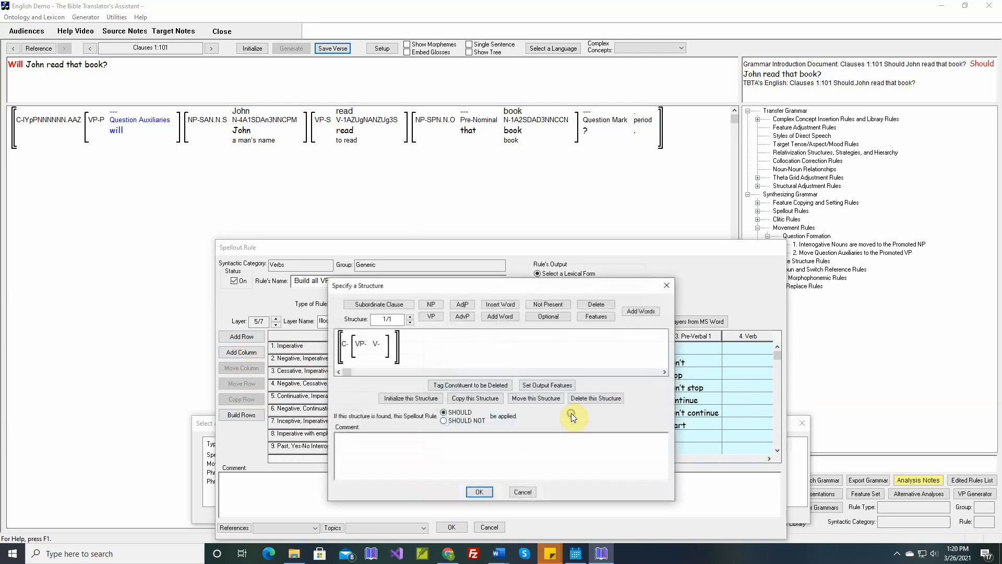
left_click(600, 318)
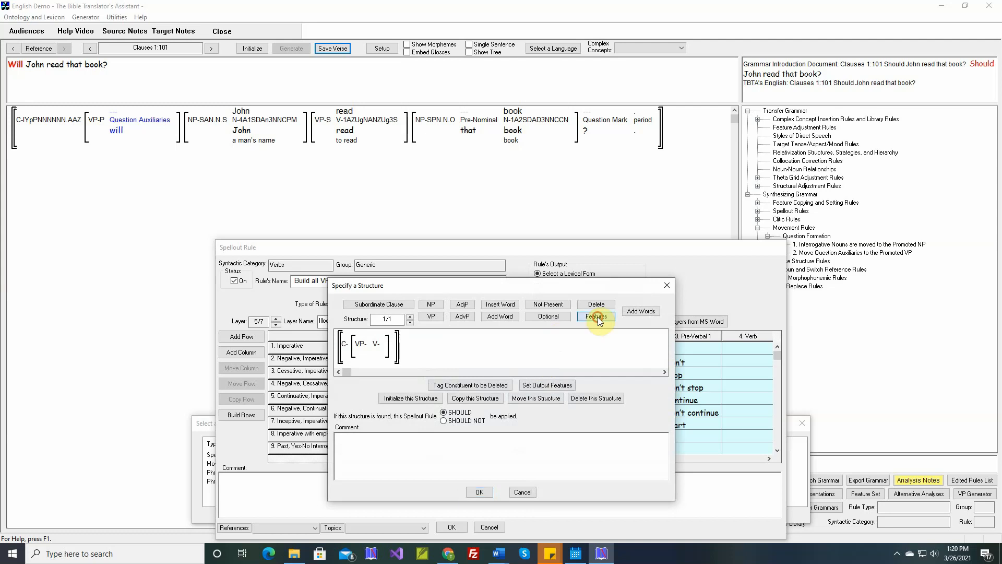
left_click(345, 347)
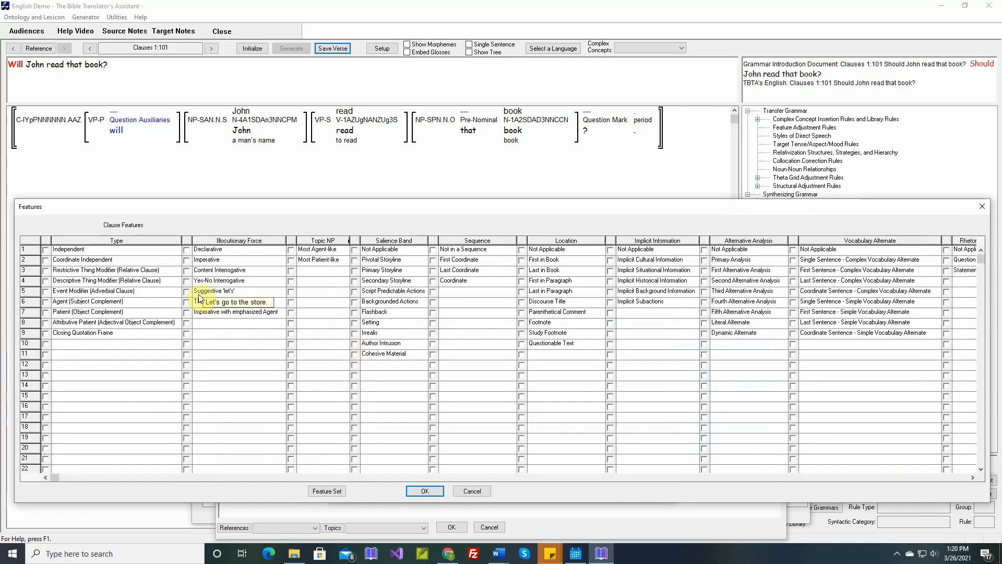
left_click(187, 260)
left_click(423, 492)
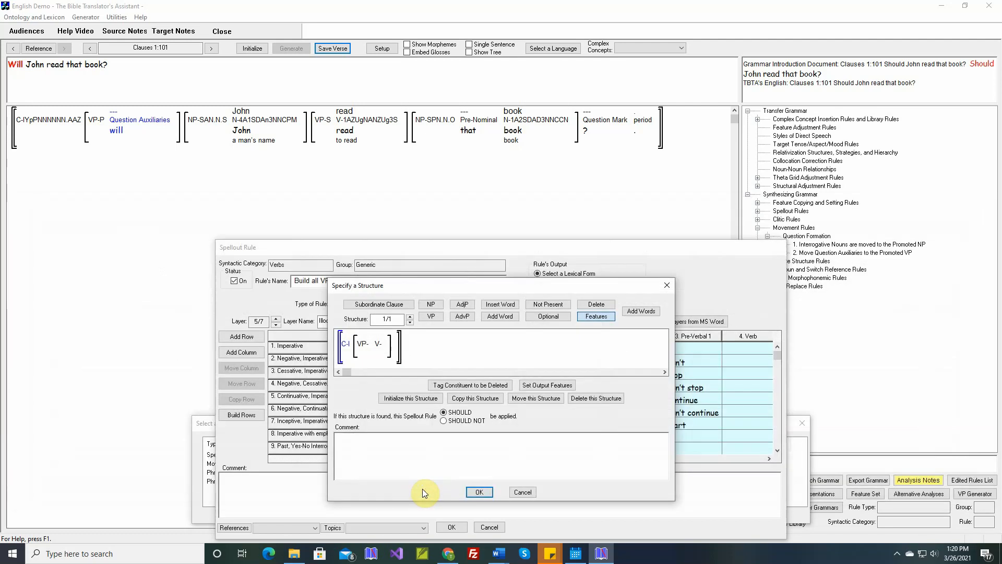
left_click(466, 492)
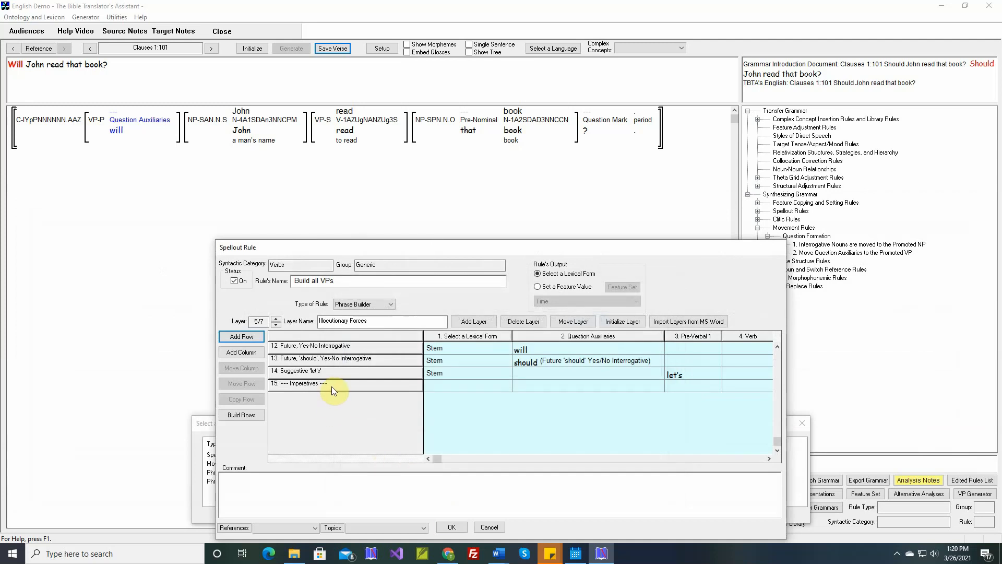
Move the '----- Imperatives -----' row to the top of the layer.
left_click(331, 387)
left_click(248, 384)
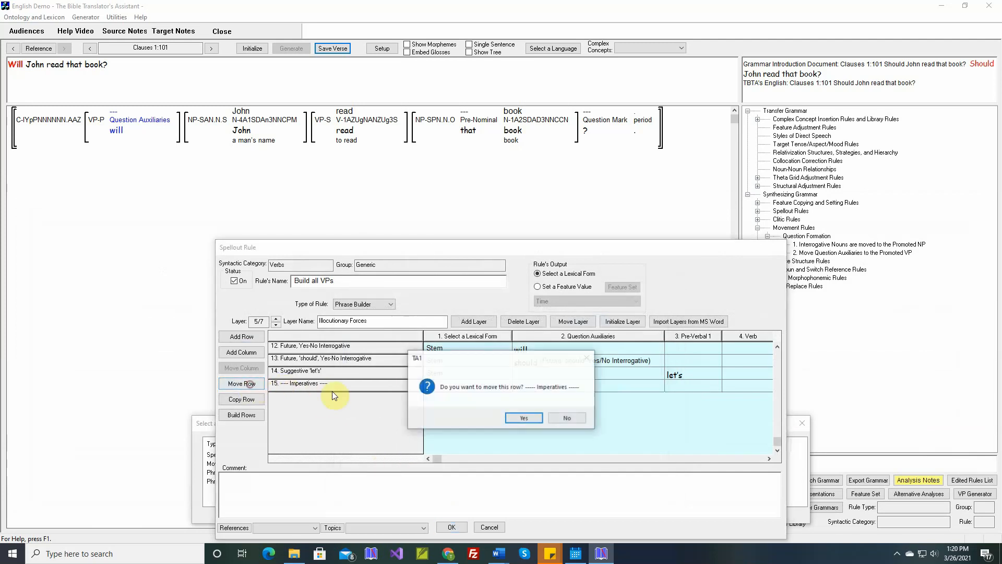
left_click(524, 418)
scroll(376, 406, "up", 2)
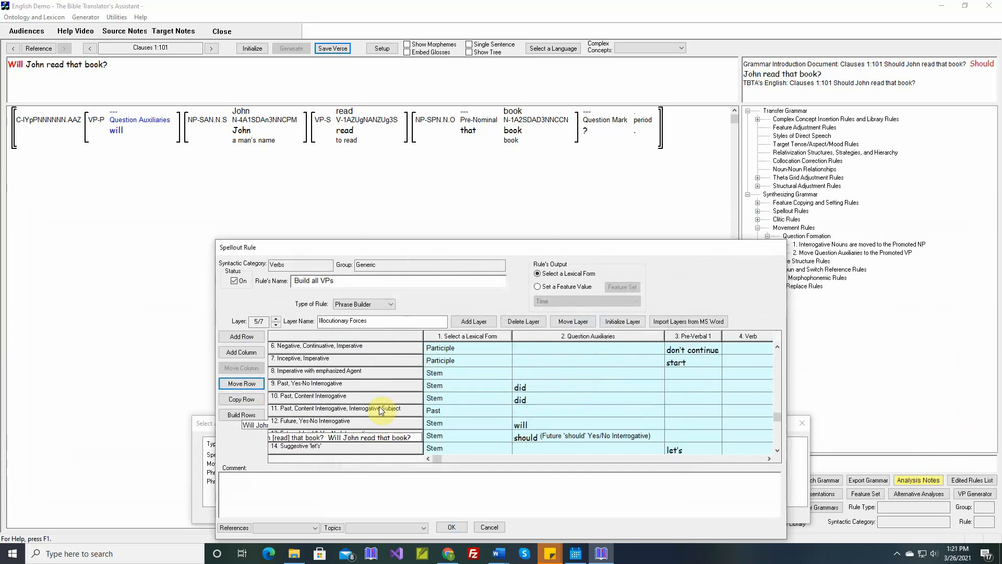
scroll(379, 410, "up", 2)
left_click(345, 348)
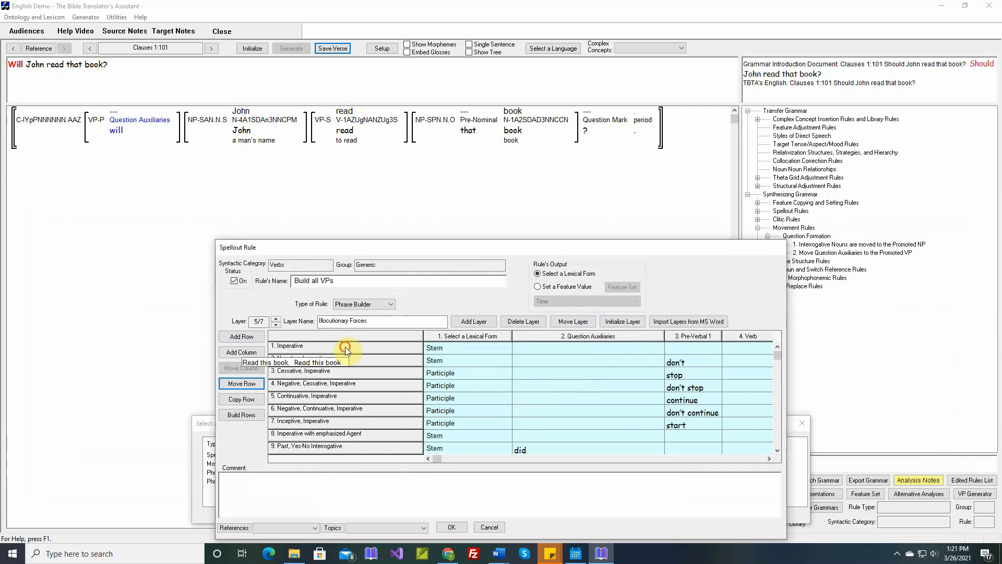
scroll(340, 358, "up", 1)
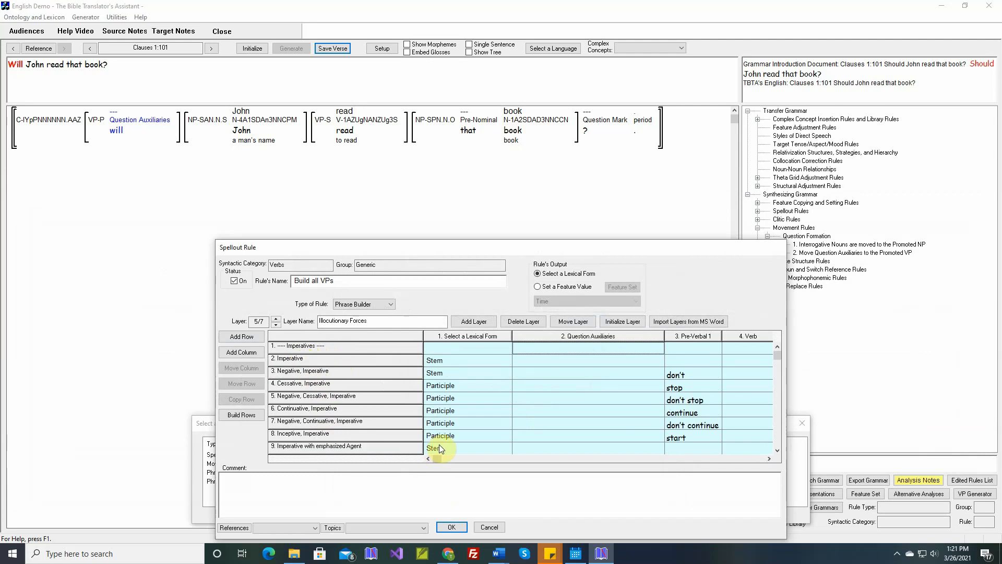
scroll(441, 449, "down", 3)
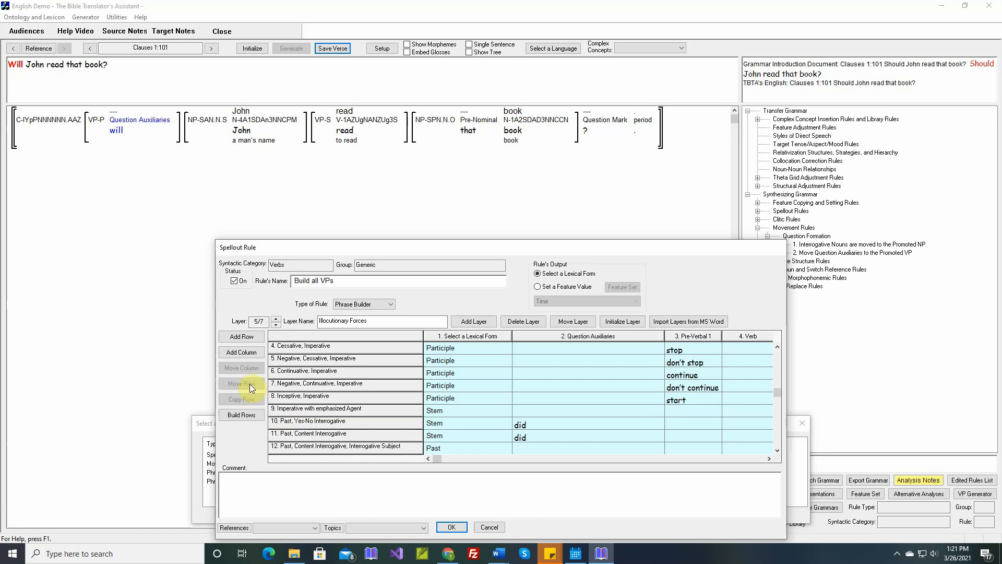
Add a row named '----- Yes/No Interrogatives -----' whose structure requires a Yes-No Interrogative clause.
left_click(243, 338)
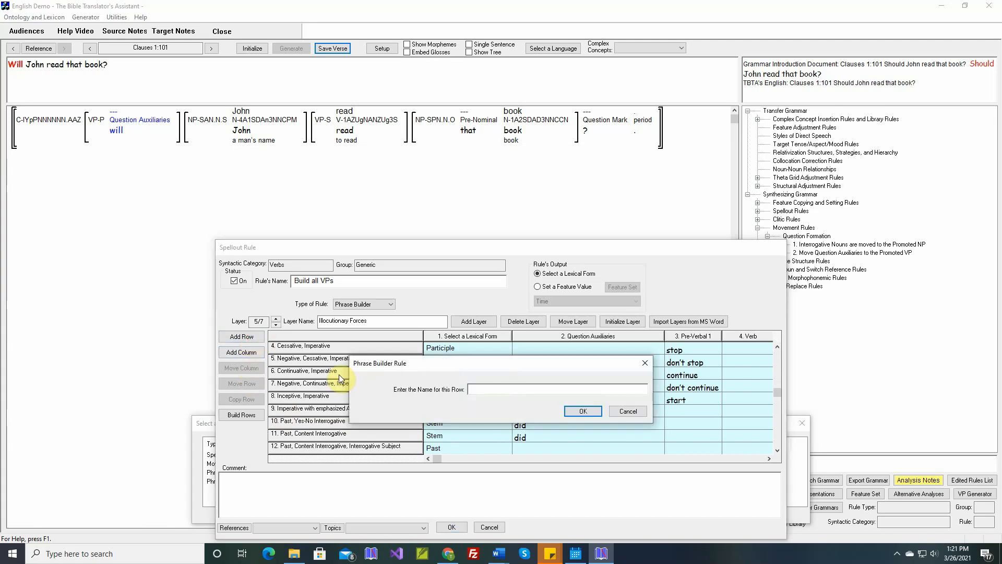
type("----- Yes/No Interrogatives ----")
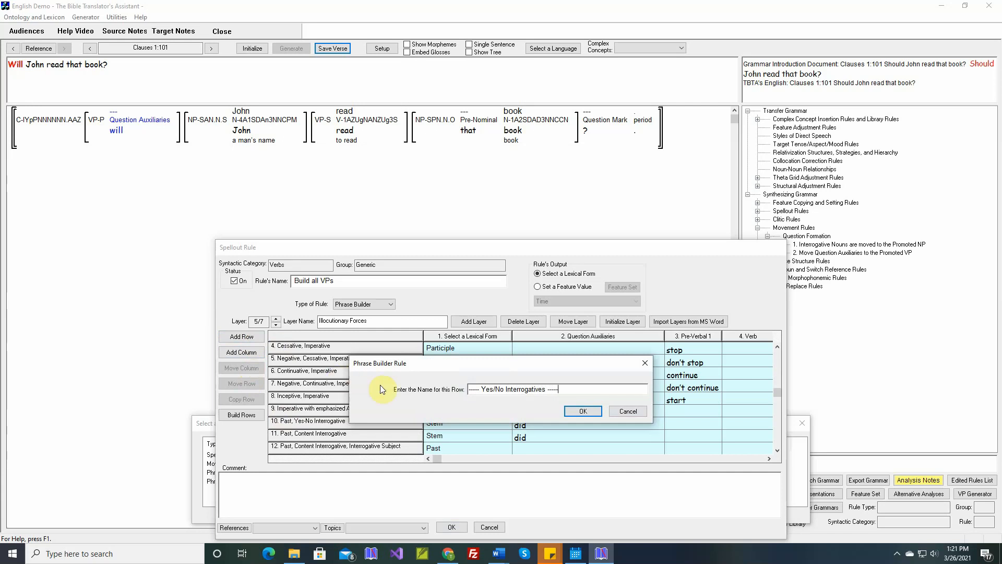
left_click(581, 411)
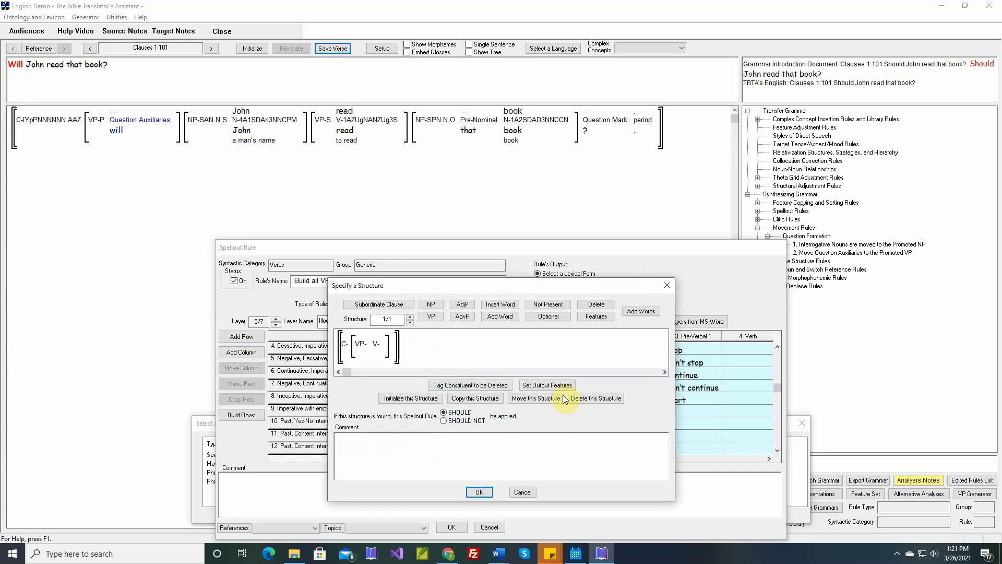
left_click(583, 316)
left_click(343, 343)
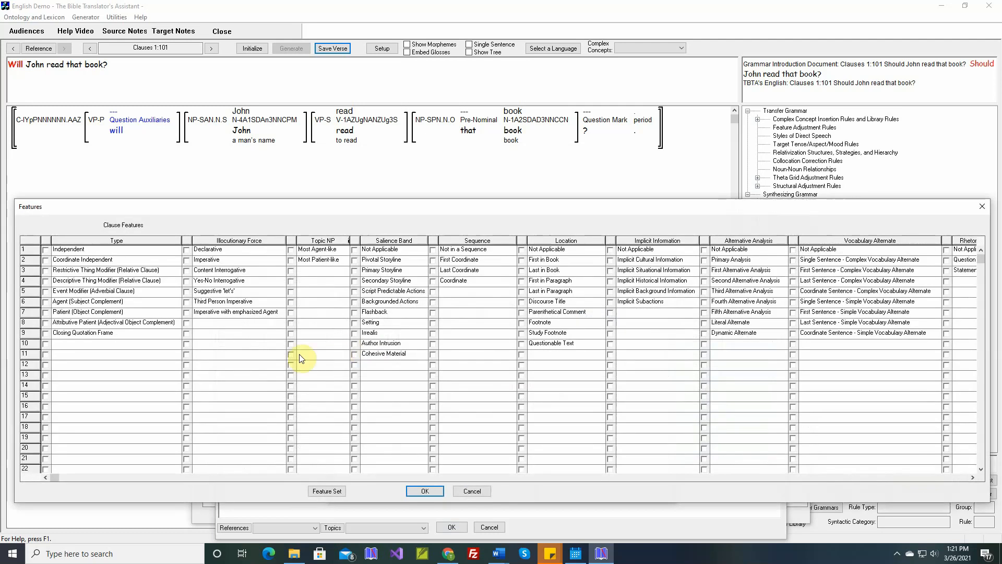
left_click(186, 281)
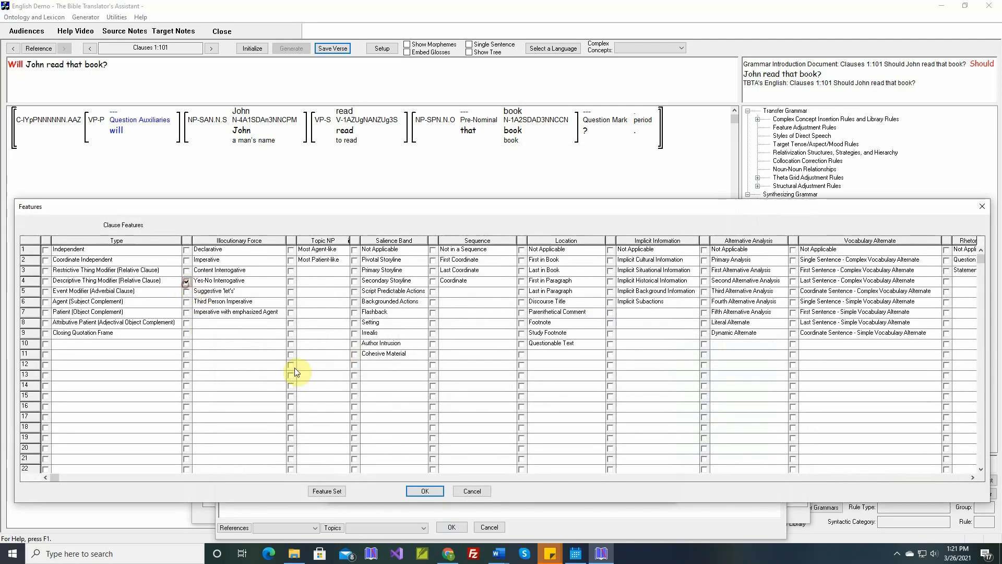
left_click(432, 491)
left_click(478, 491)
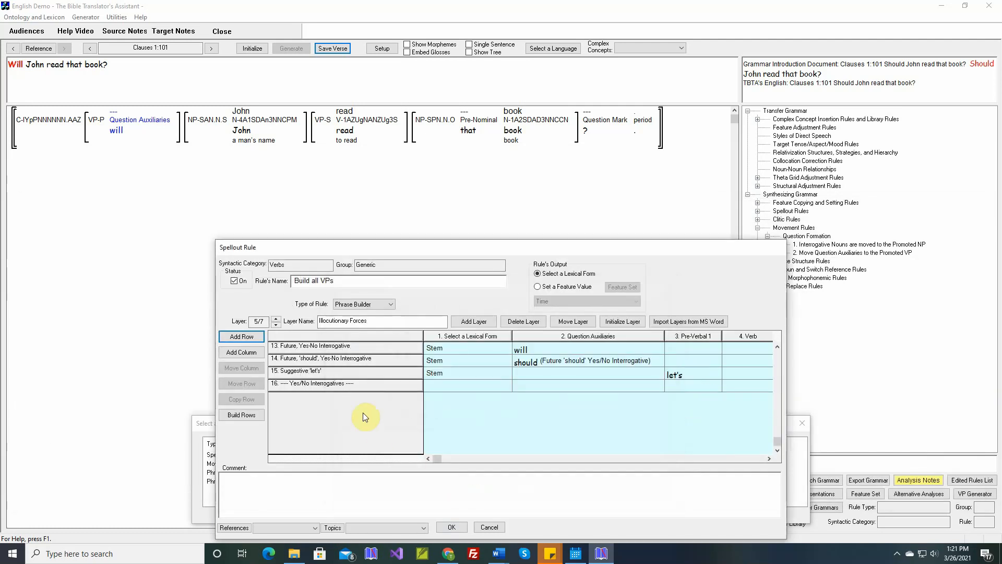
Move the '----- Yes/No Interrogatives -----' row to just above the 'Past, Yes-No Interrogative' row.
left_click(363, 387)
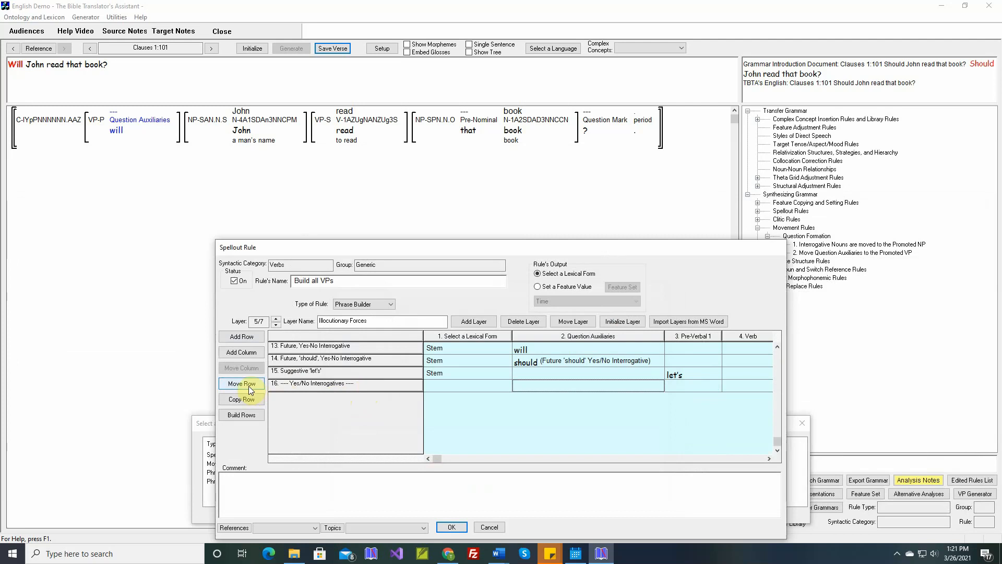
left_click(242, 384)
left_click(536, 418)
scroll(418, 389, "up", 3)
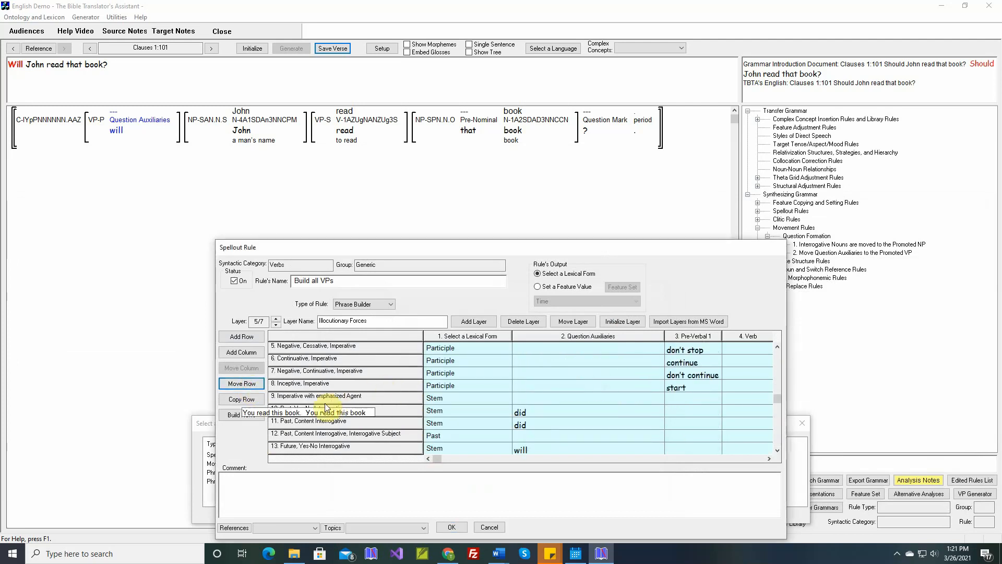
left_click(320, 411)
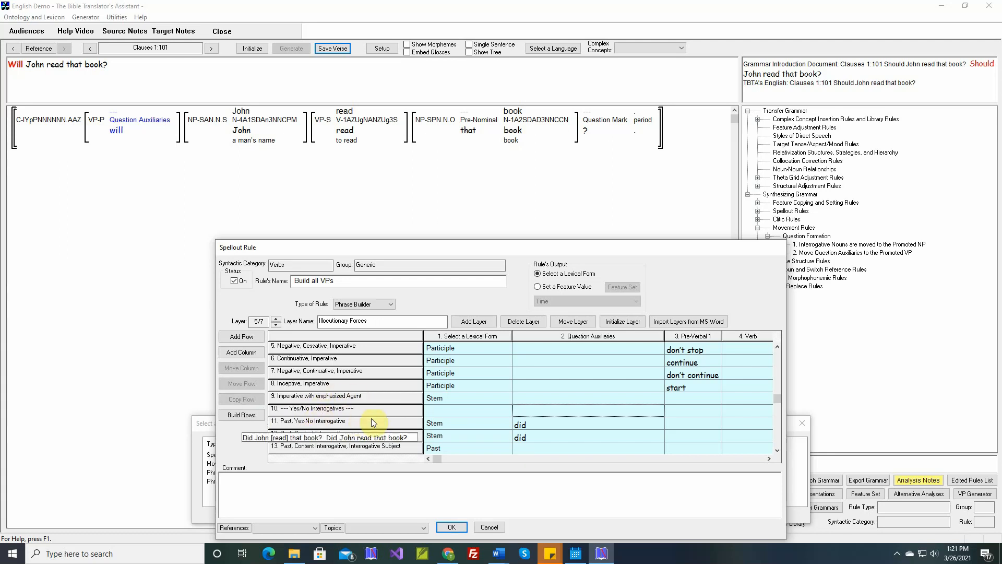
Add a row named '----- Content Interrogatives -----' whose structure requires a Content Interrogative clause.
scroll(342, 415, "down", 1)
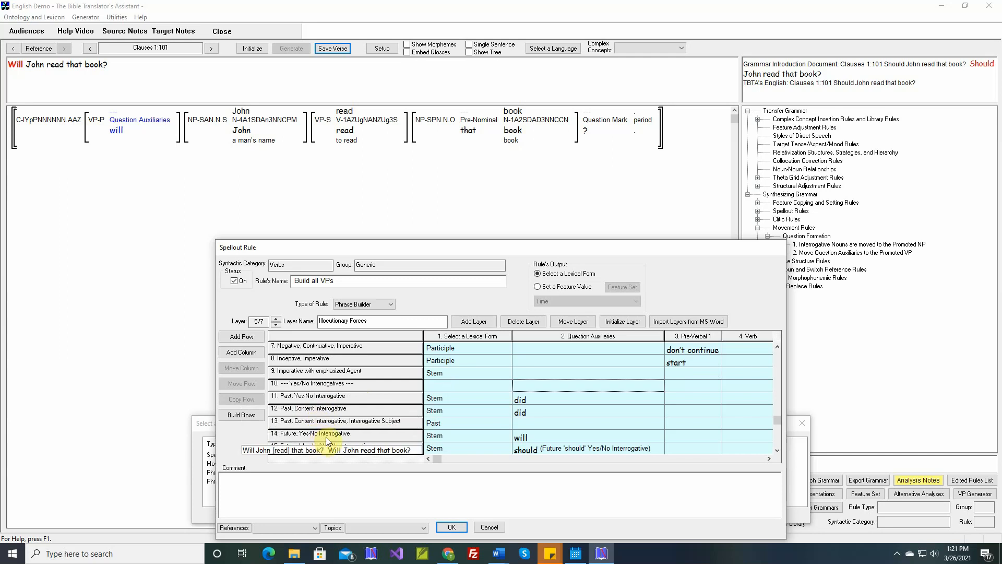
left_click(247, 339)
type("---")
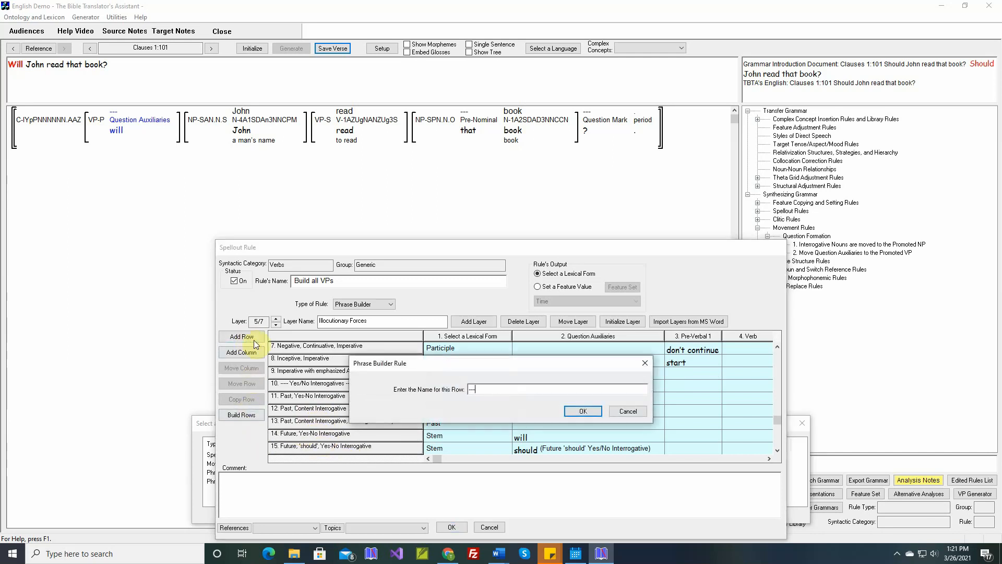
type("-- Content Interrogatives -----")
left_click(583, 412)
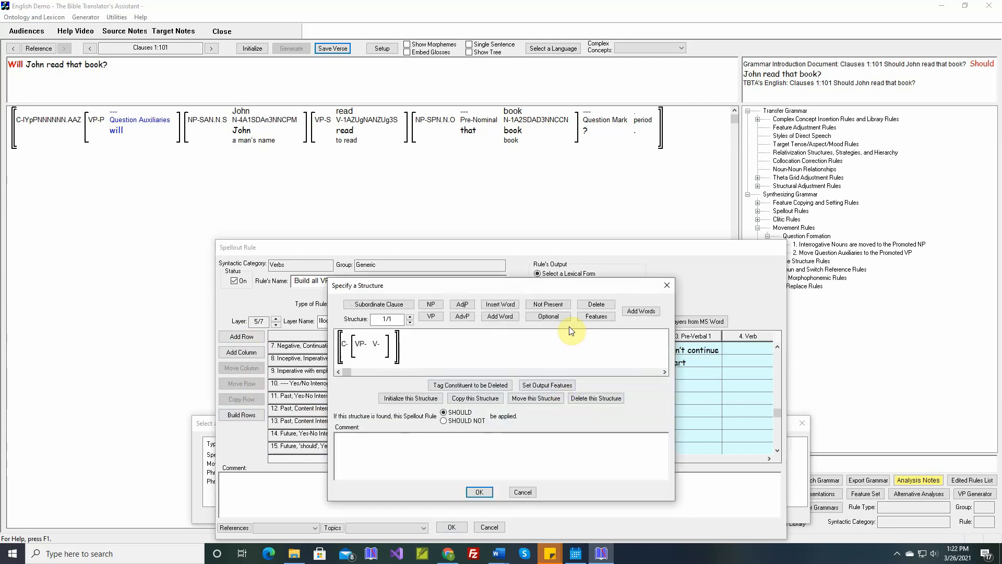
left_click(366, 347)
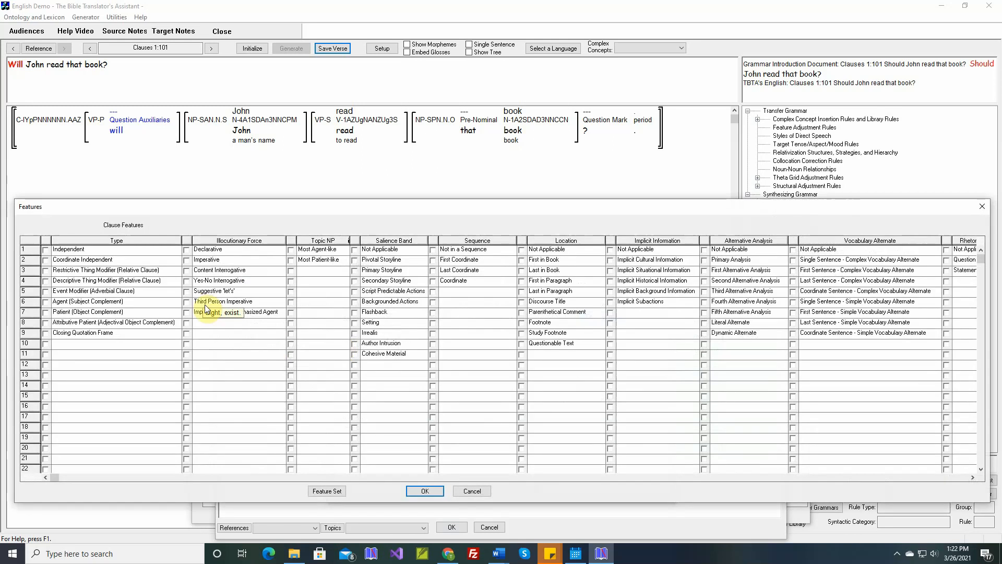
left_click(187, 271)
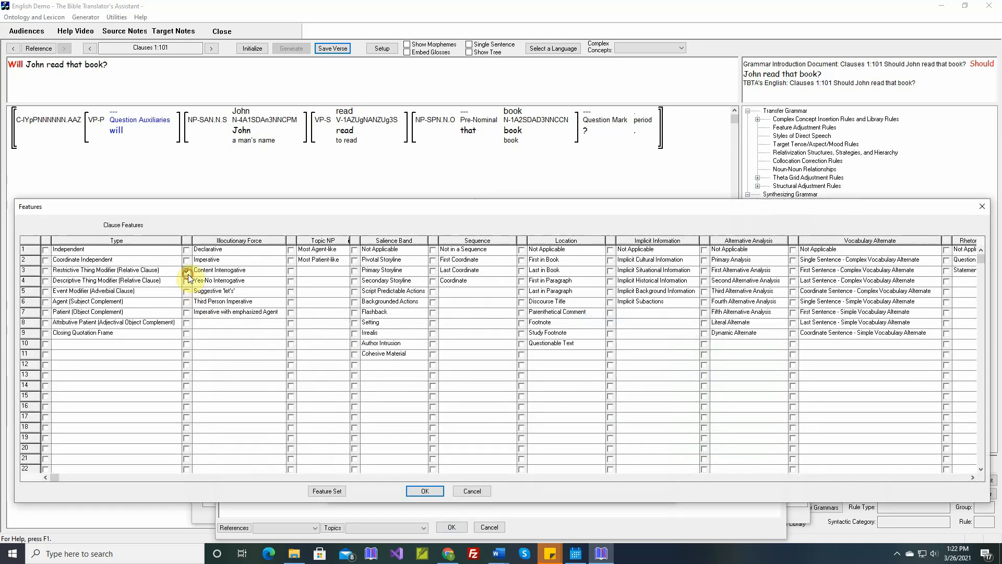
left_click(422, 492)
left_click(471, 491)
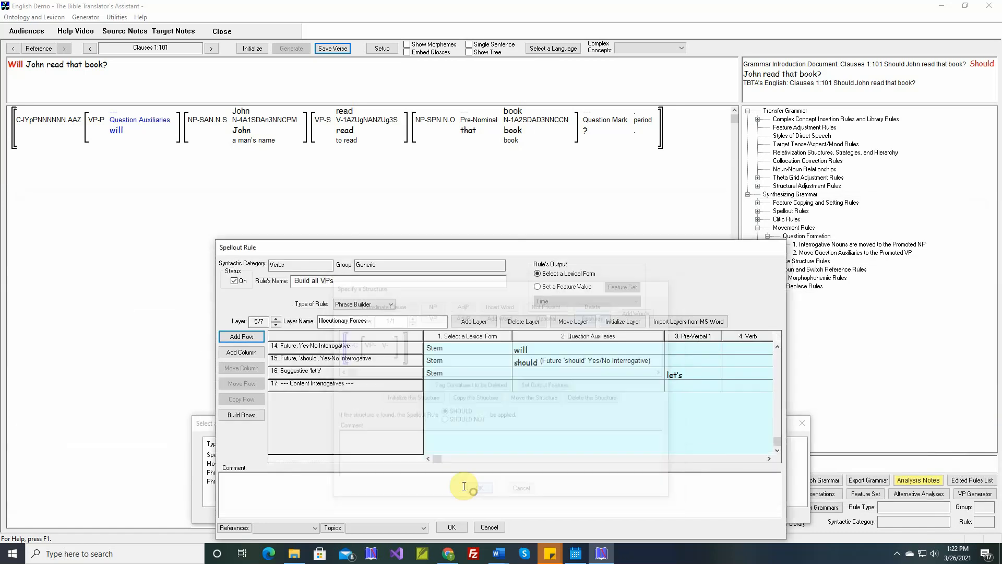
Move the '----- Content Interrogatives -----' row to just above the Suggestive 'let's' row.
left_click(307, 385)
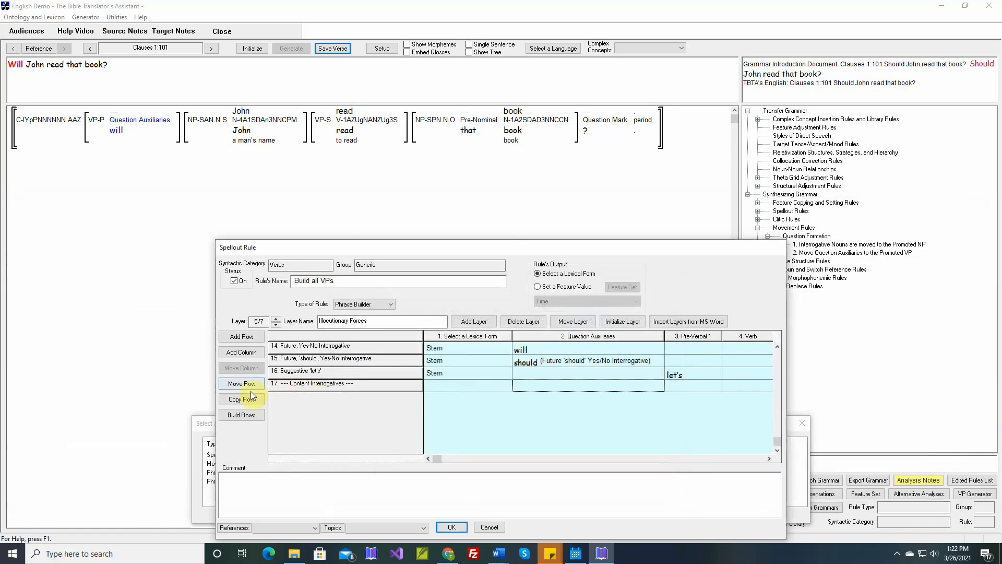
left_click(241, 384)
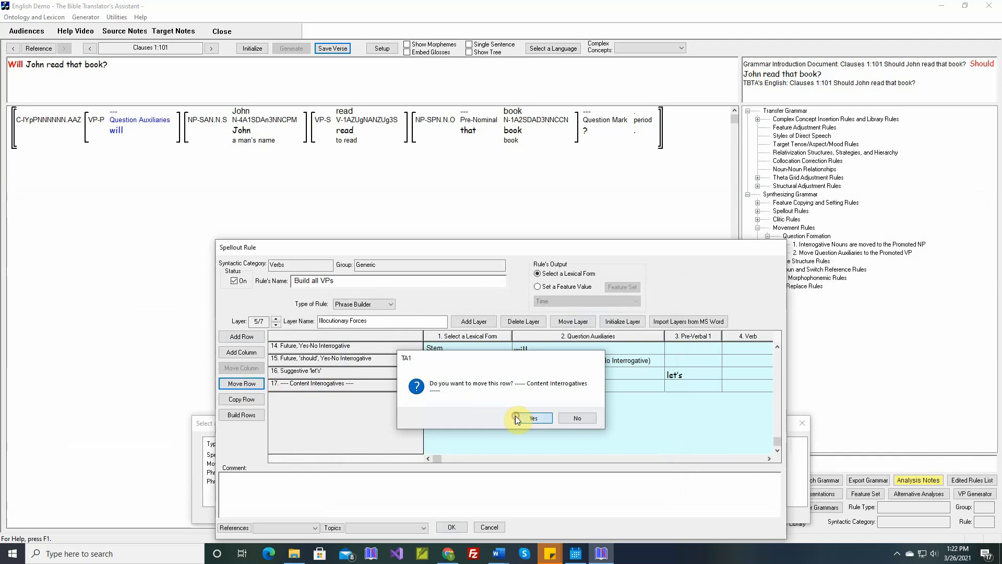
left_click(516, 417)
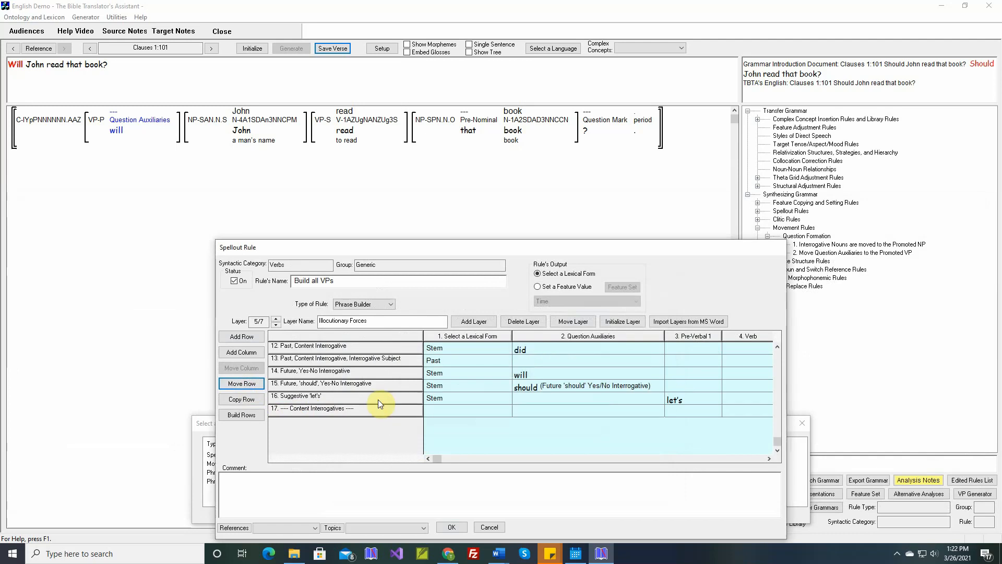
left_click(333, 397)
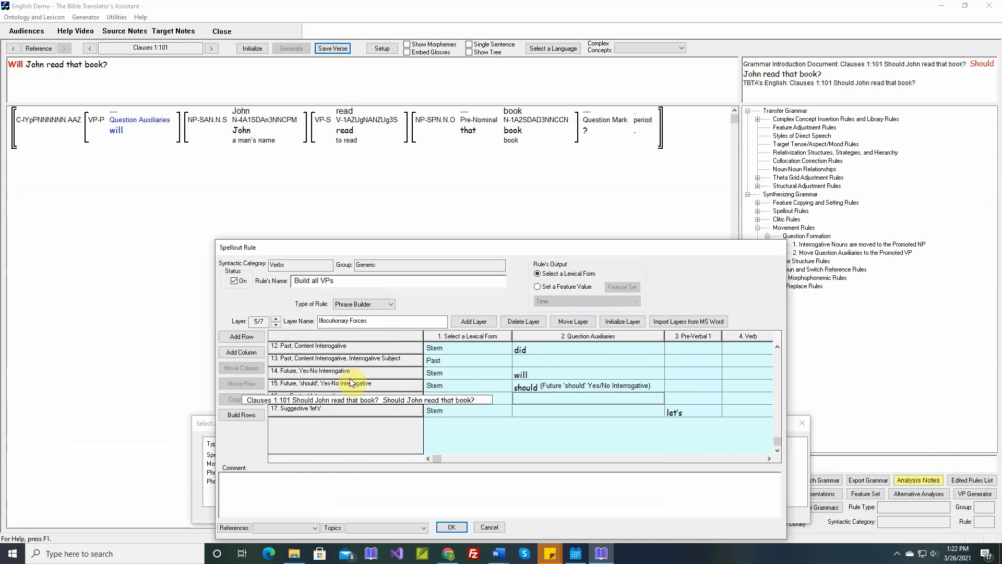
Move both 'Past, Content Interrogative' rows beneath the '----- Content Interrogatives -----' row.
scroll(351, 379, "up", 1)
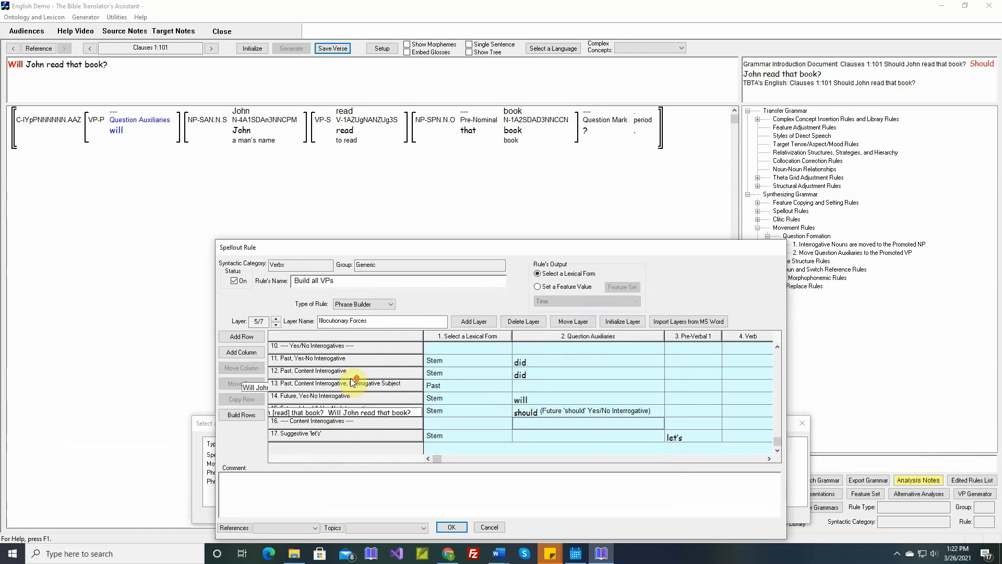
left_click(316, 373)
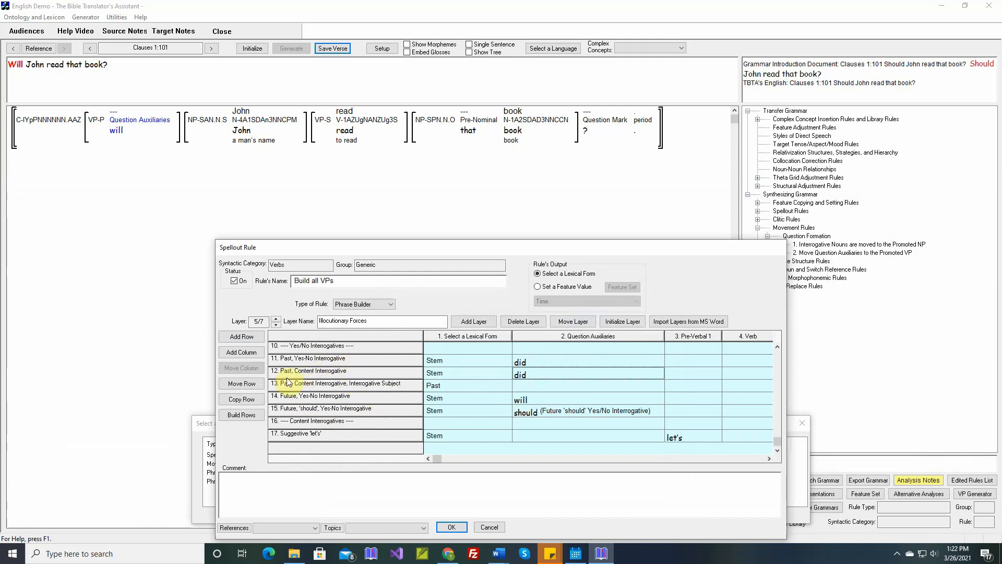
left_click(244, 385)
left_click(537, 420)
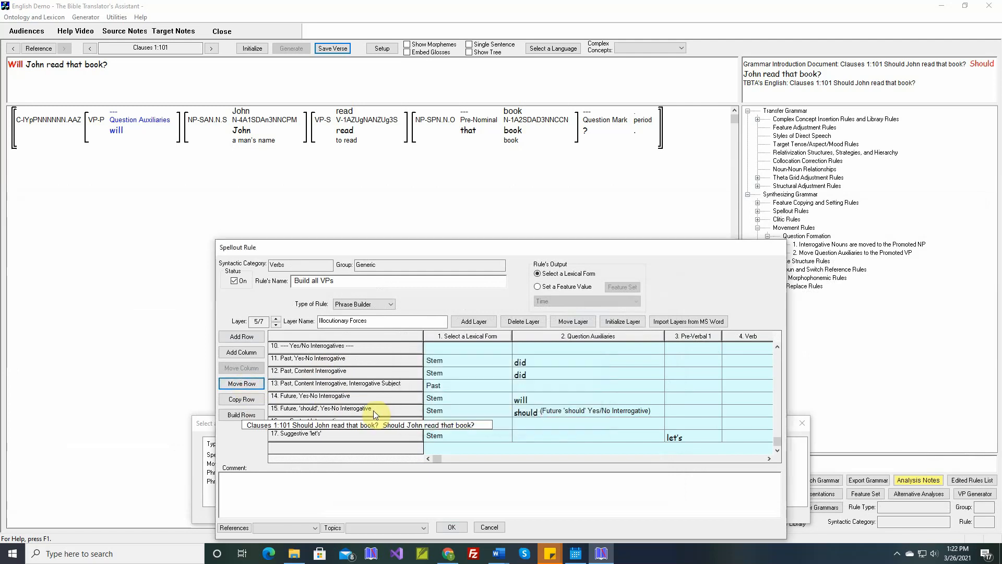
left_click(345, 422)
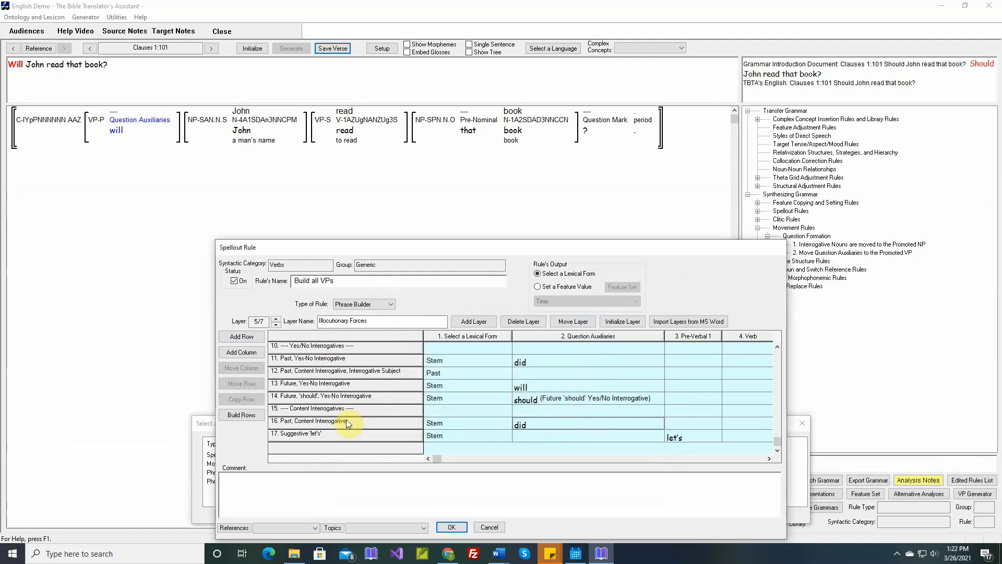
left_click(325, 372)
left_click(242, 384)
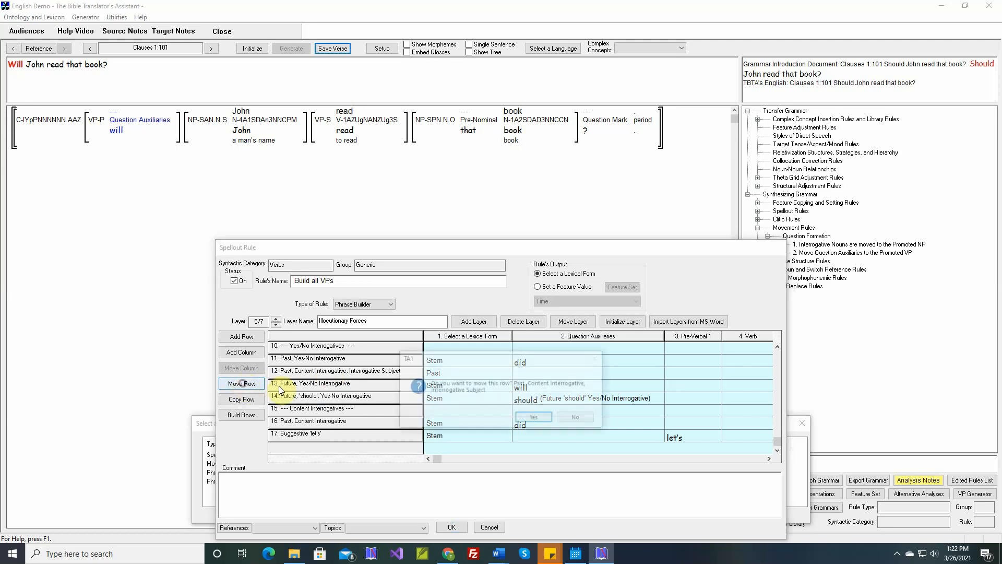
left_click(535, 417)
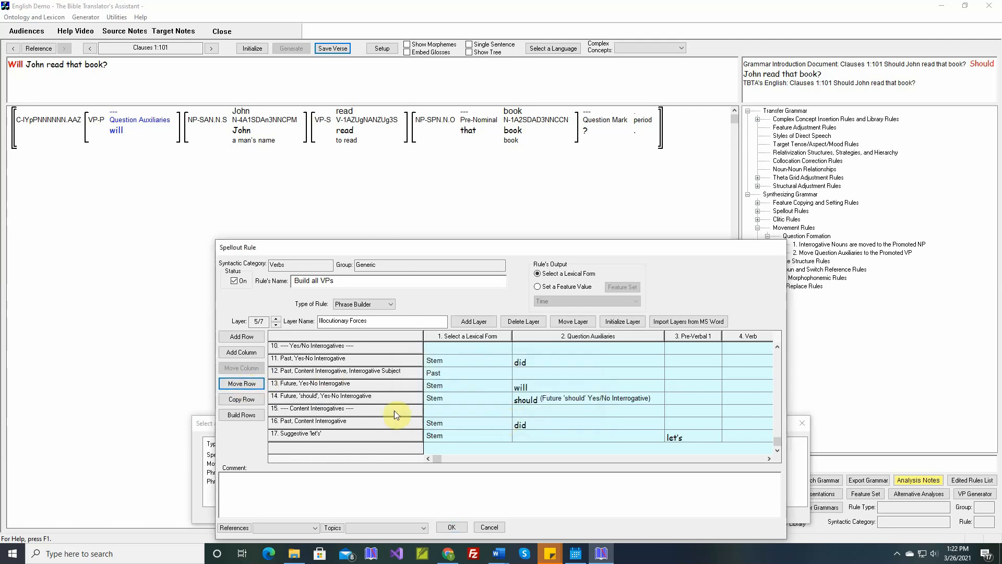
left_click(330, 422)
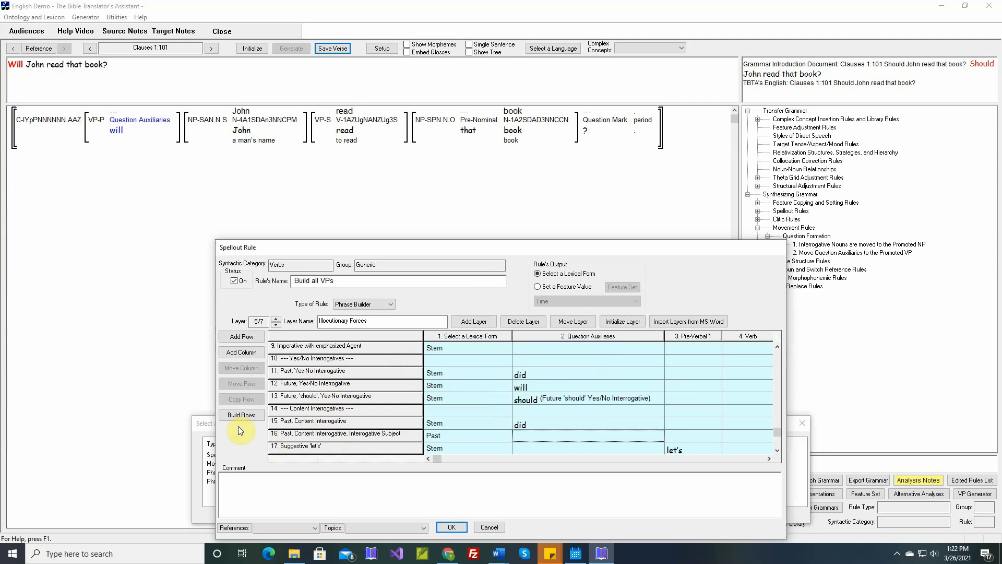
Add a row named '----- Suggestive 'let's' -----' whose structure requires a Suggestive 'let's' clause.
left_click(241, 336)
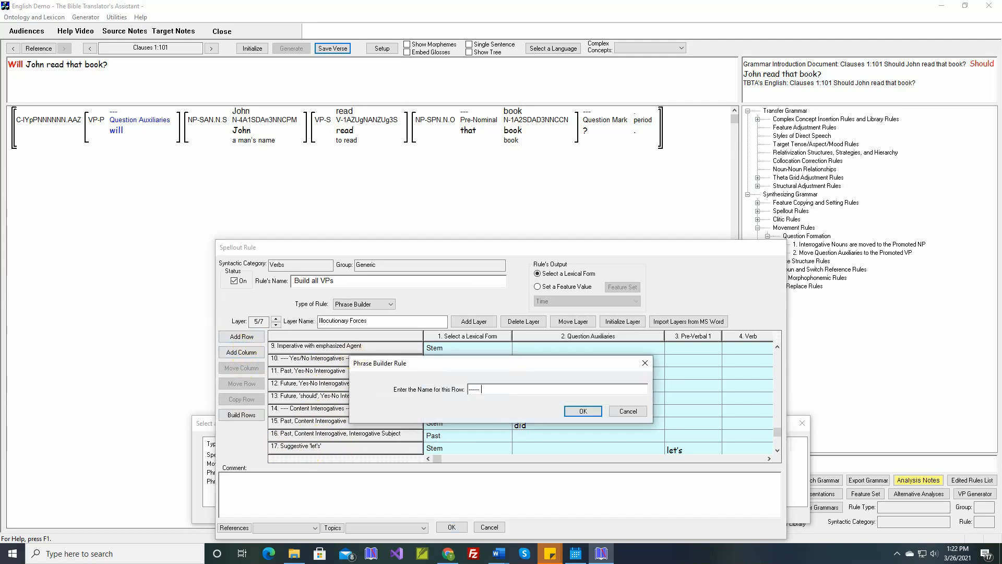
type("----- Suggestive 'let's' -----")
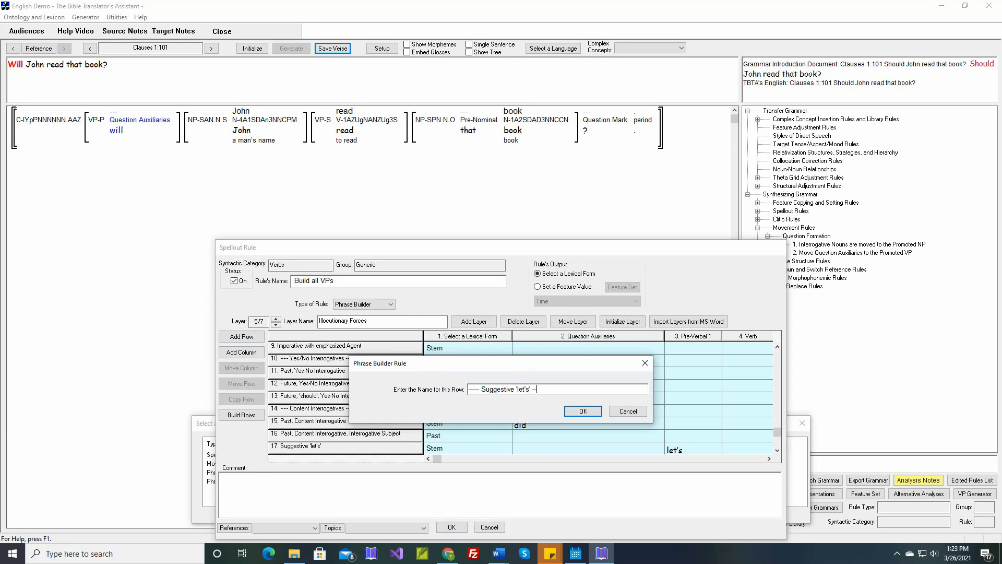
left_click(583, 412)
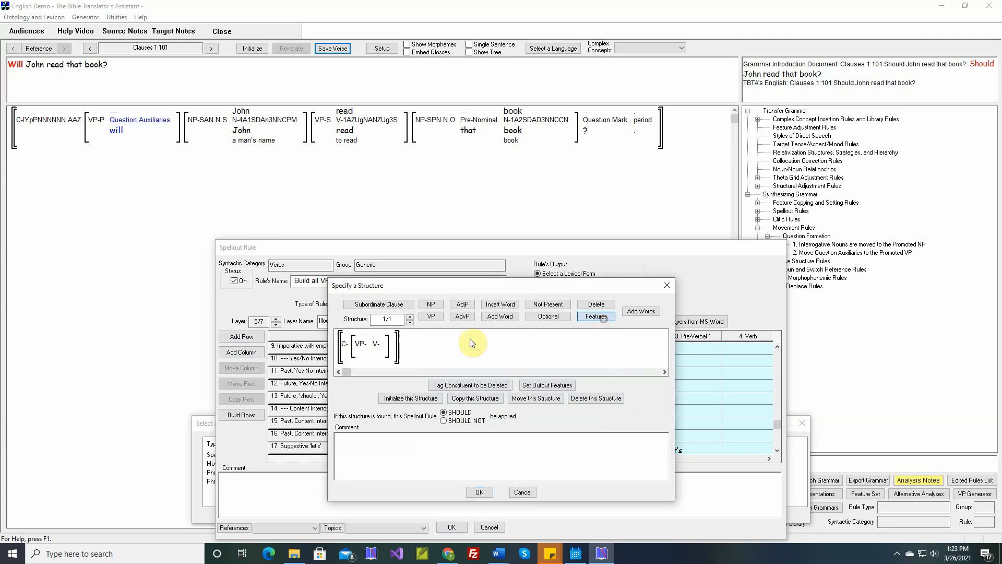
double_click(344, 343)
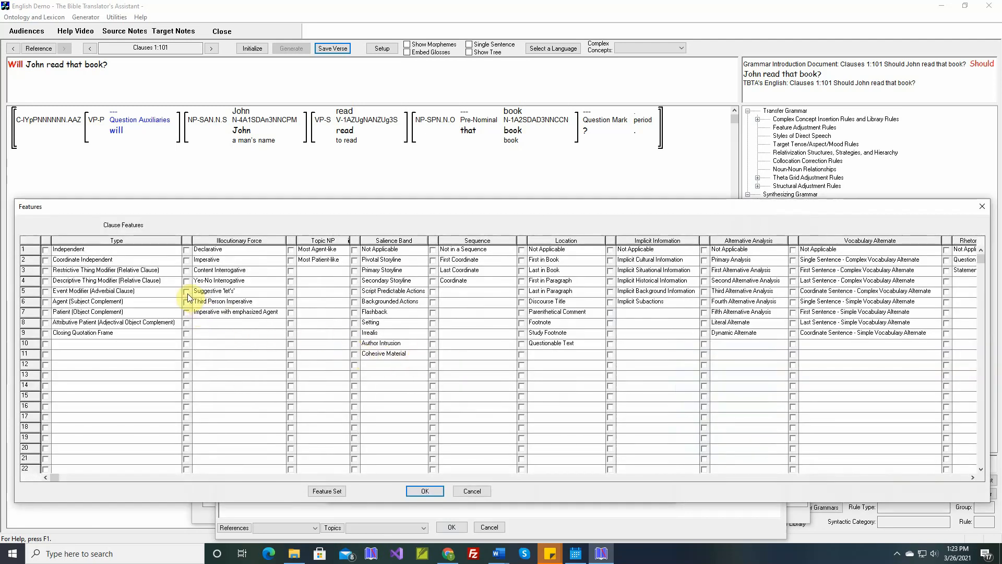
left_click(418, 491)
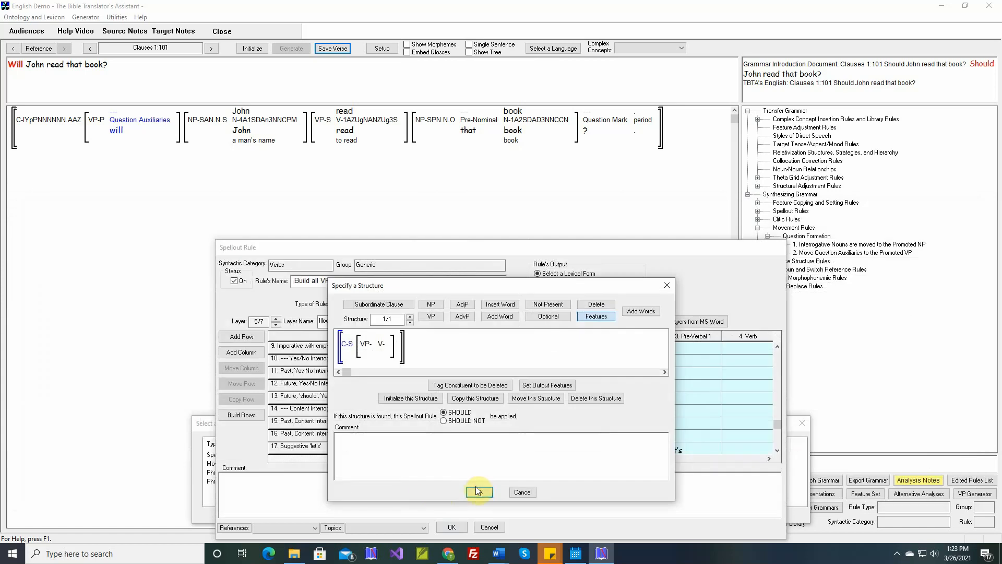
left_click(476, 491)
Move the Suggestive 'let's' row below the '----- Suggestive 'let's' -----' row.
left_click(316, 382)
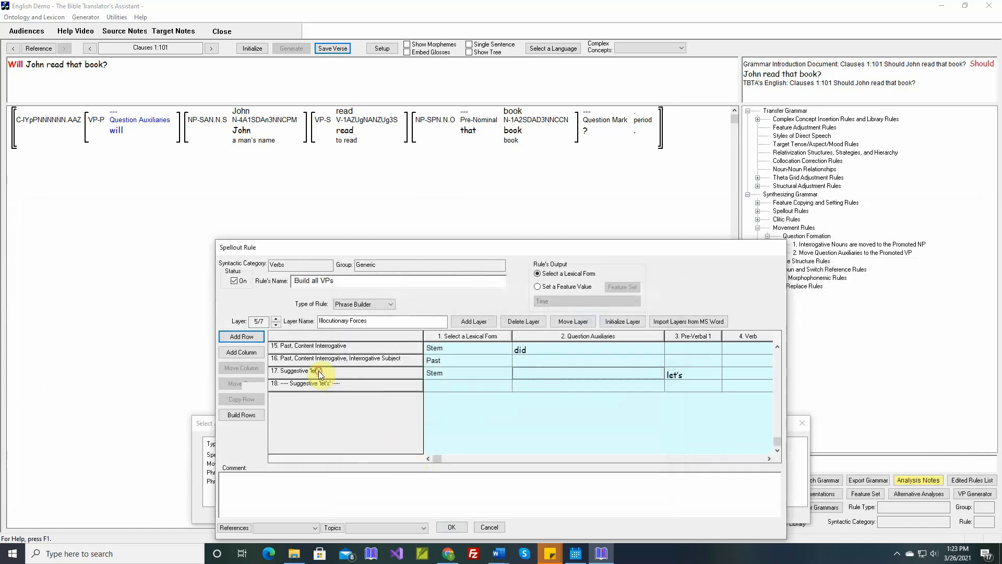
left_click(254, 385)
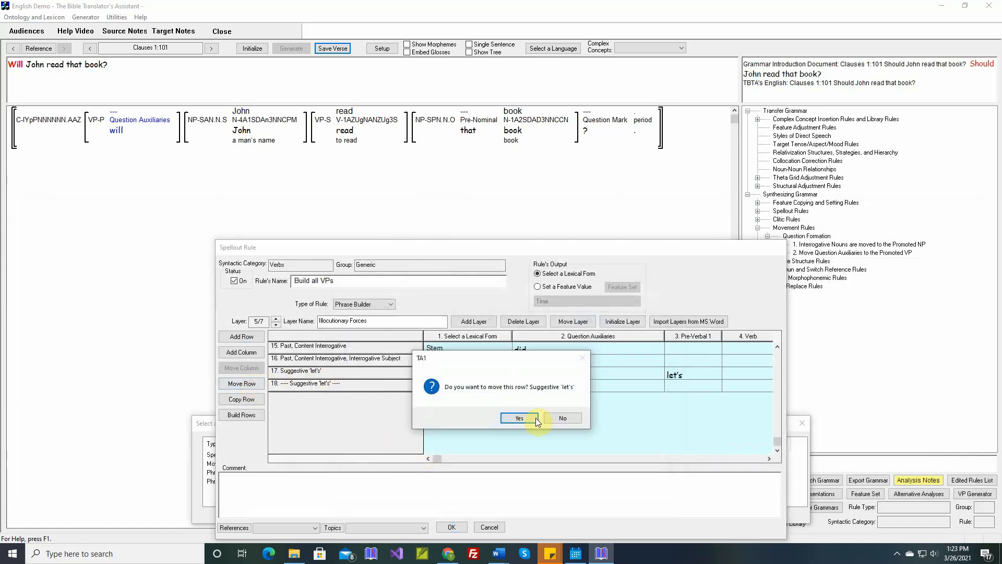
left_click(530, 421)
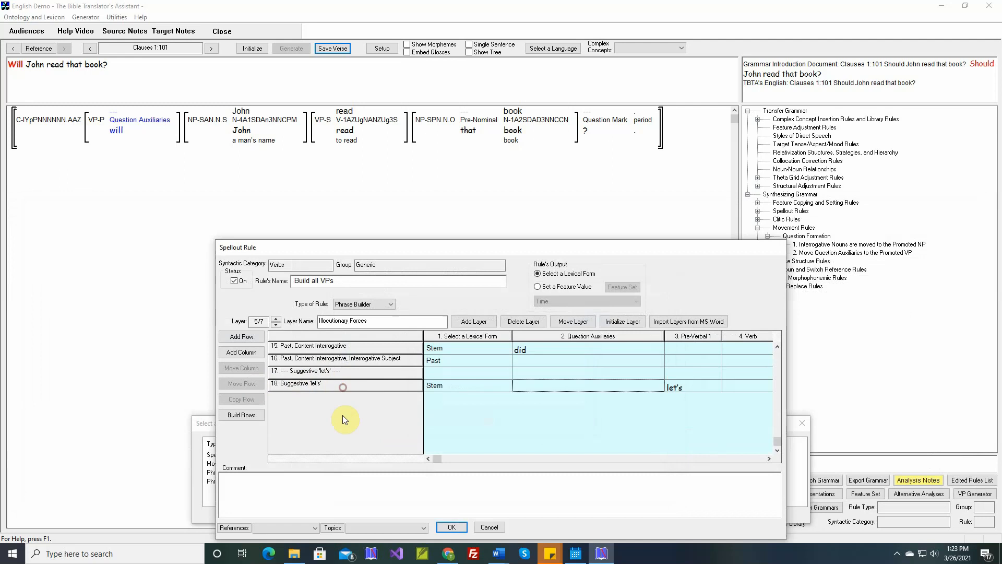
scroll(338, 400, "up", 2)
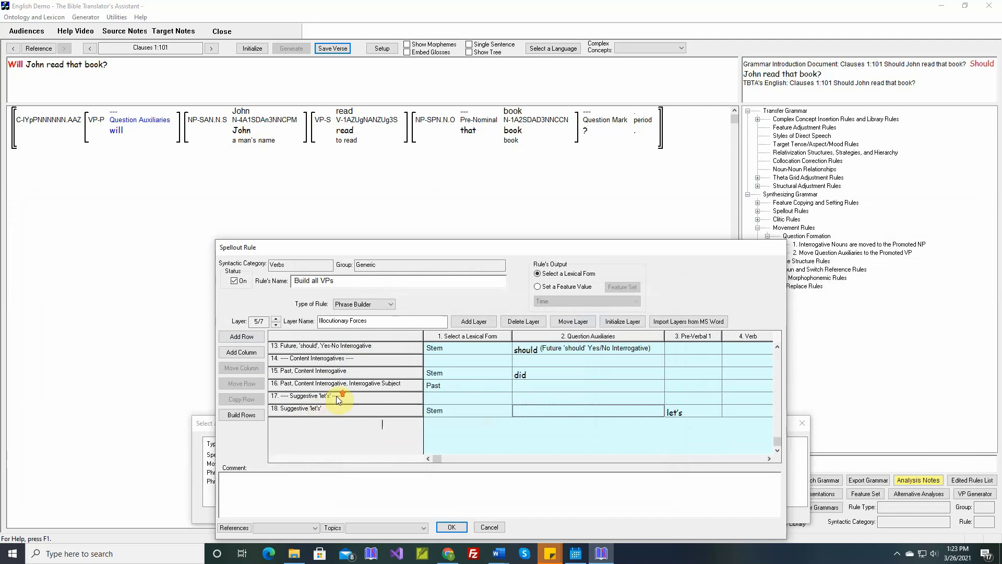
scroll(341, 400, "up", 4)
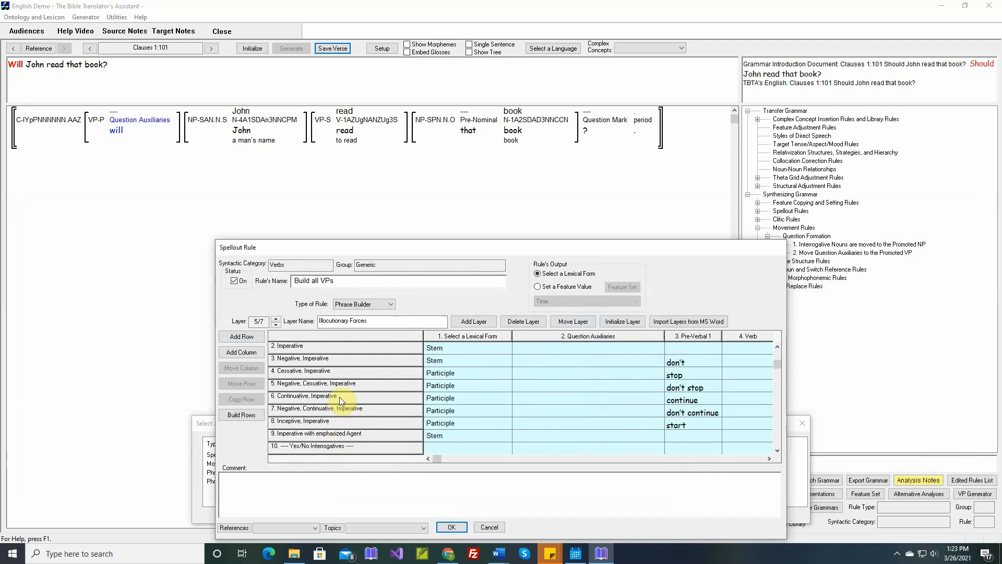
Close the rule editor, regenerate Clauses 1:101 with the updated rules and save the verse.
left_click(453, 528)
left_click(570, 516)
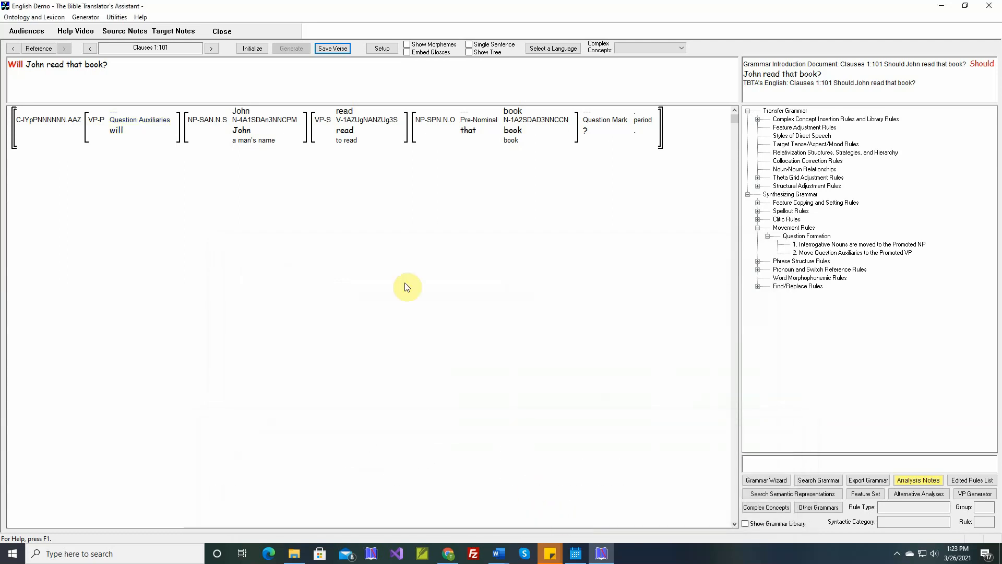
left_click(253, 49)
left_click(288, 49)
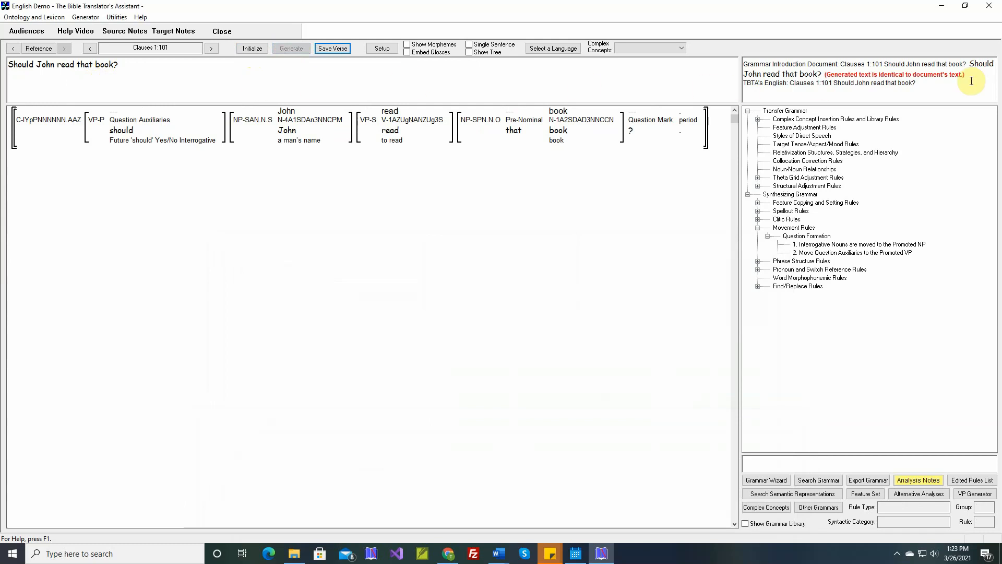
left_click(337, 49)
Move to Clauses 1:102 and generate its English text.
left_click(211, 49)
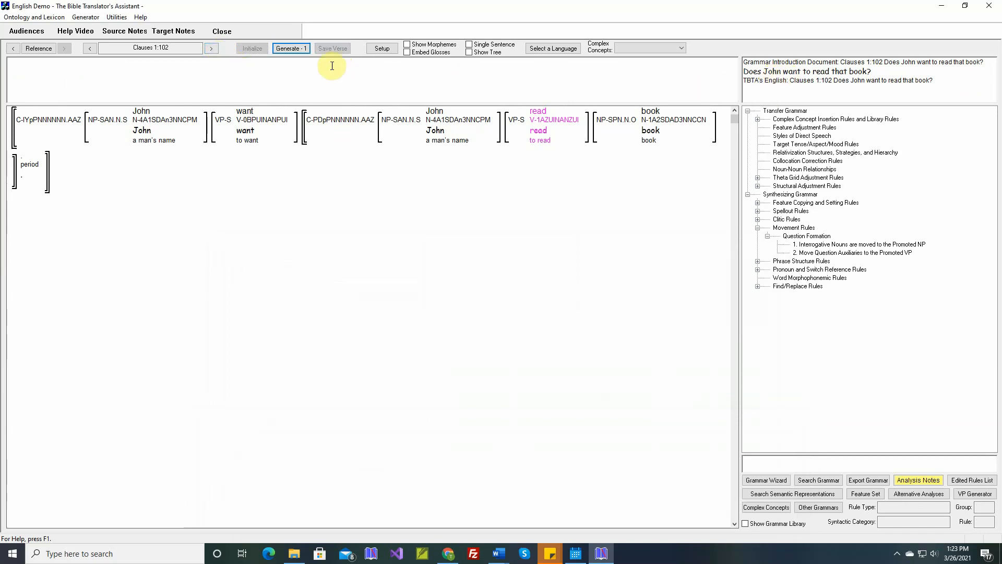
left_click(297, 48)
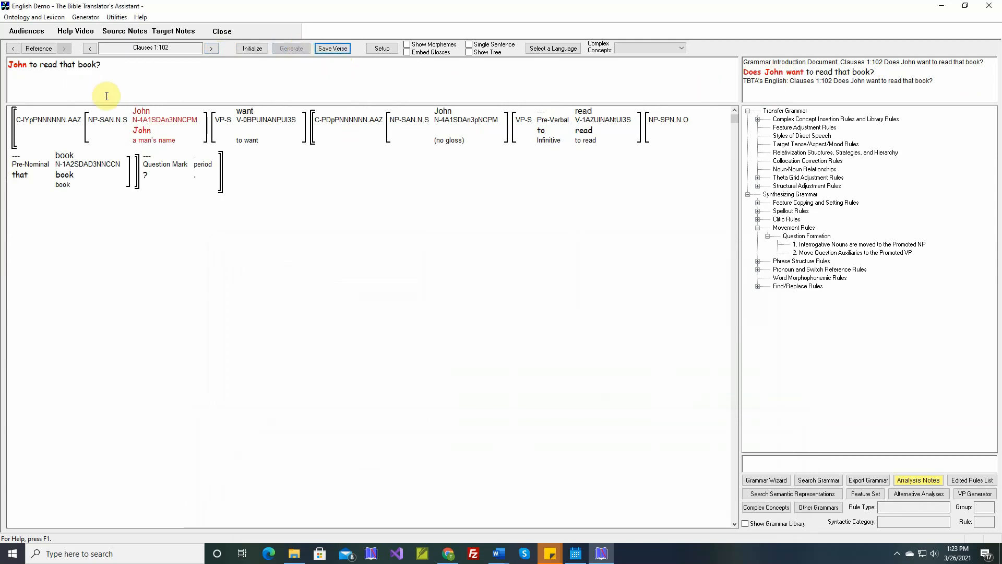
left_click(145, 135)
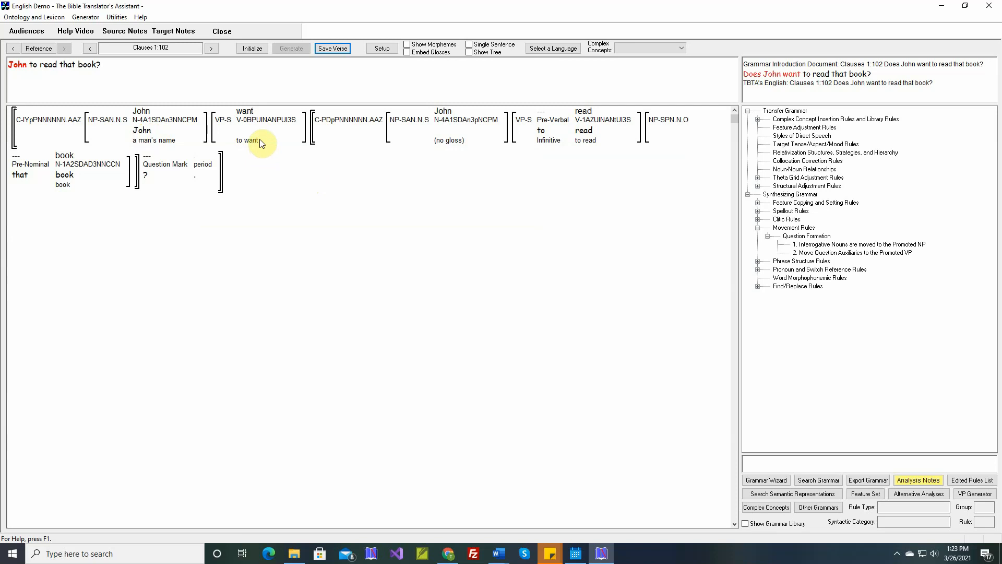
Open the 'Build all VPs' verb spellout rule at its Illocutionary Forces layer and browse the Yes/No Interrogative rows.
mouse_move(260, 130)
left_click(757, 211)
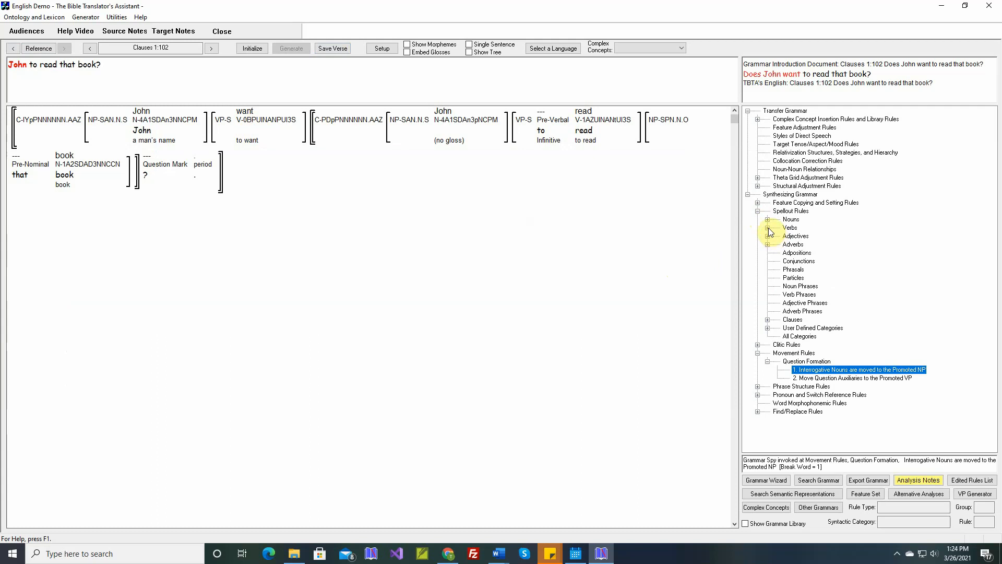
left_click(768, 228)
left_click(778, 236)
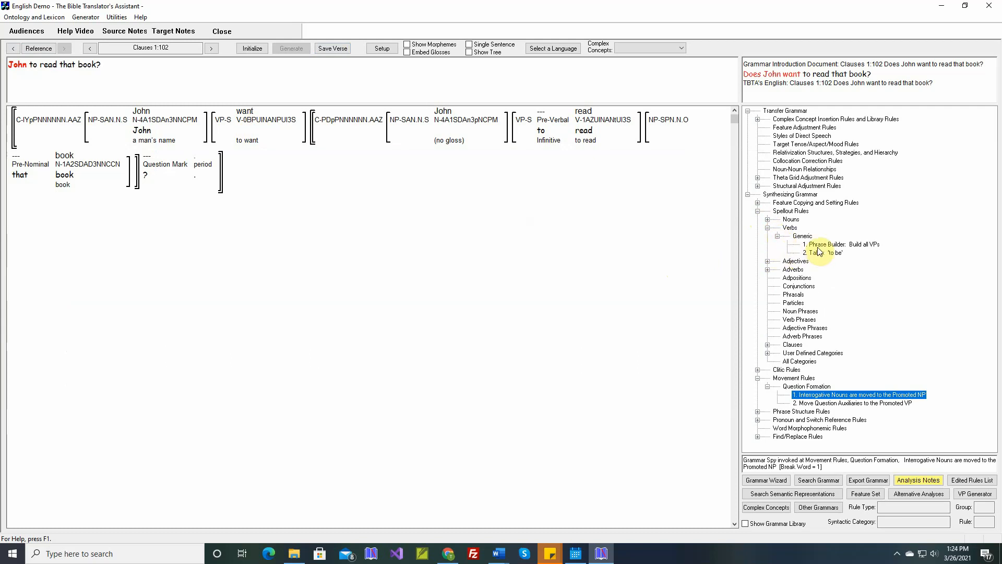
double_click(826, 245)
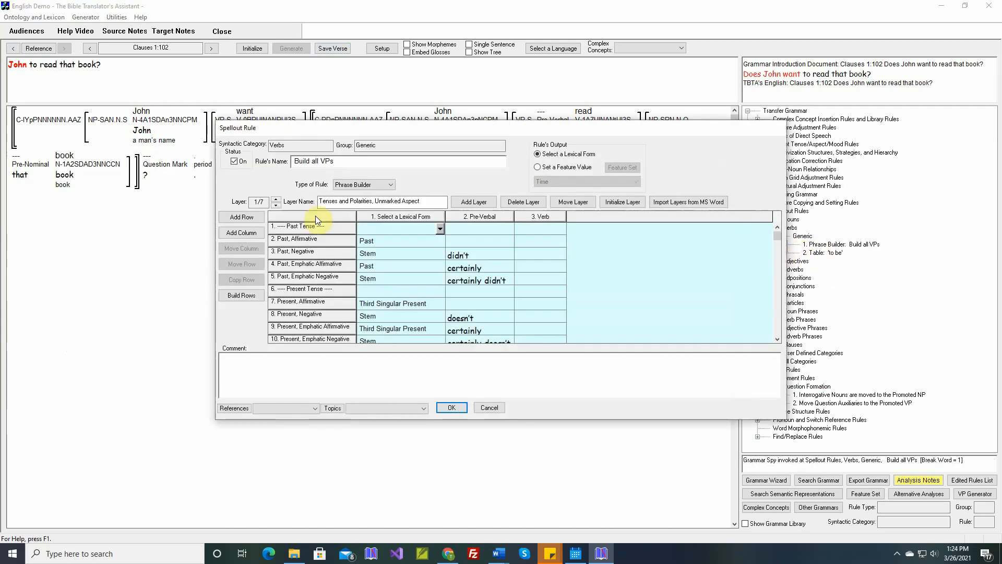
left_click(276, 205)
left_click(276, 206)
left_click(275, 205)
left_click(276, 205)
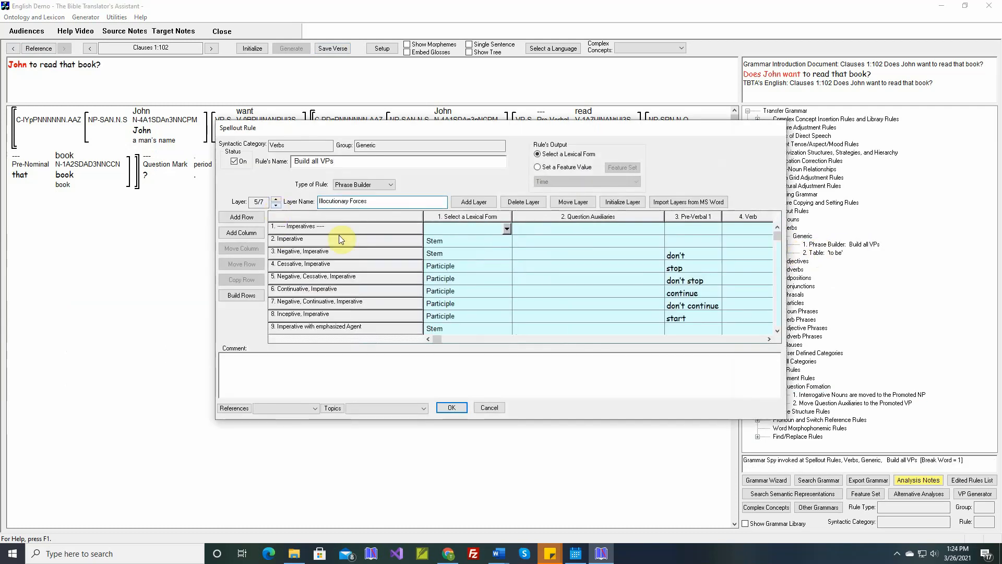
scroll(381, 252, "down", 2)
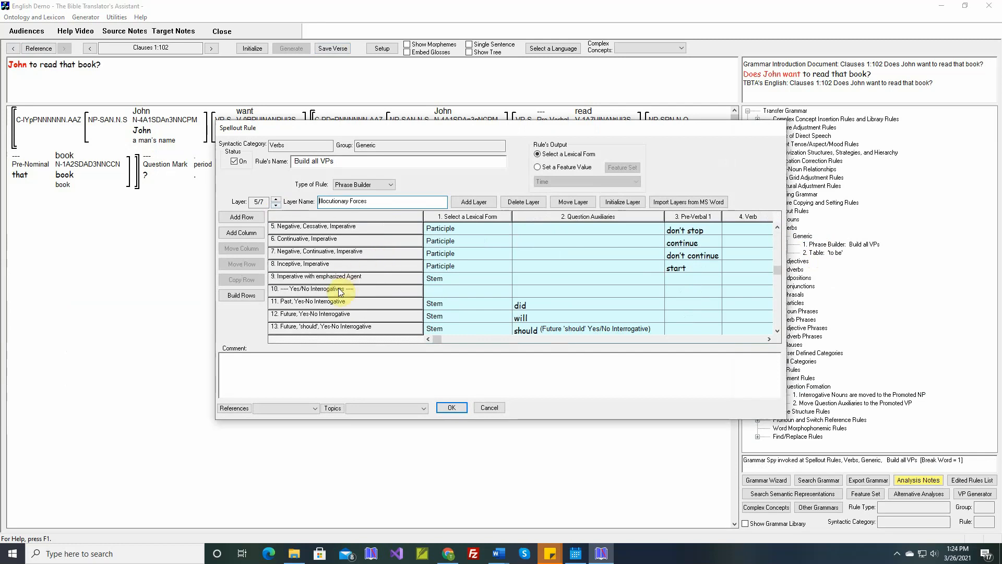
scroll(339, 291, "down", 1)
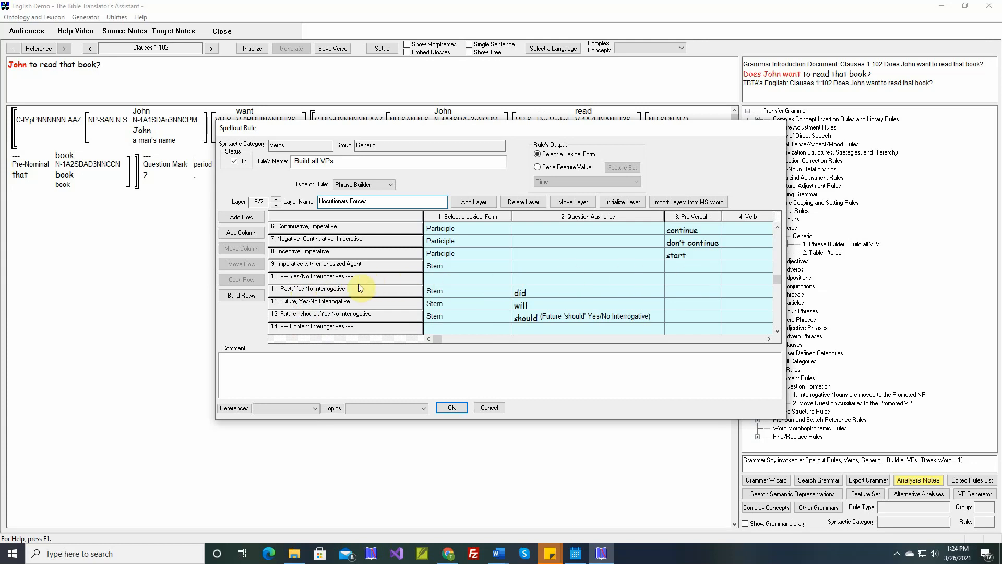
Add a row named 'Present, Yes-No Interrogative' to the Illocutionary Forces layer.
left_click(244, 217)
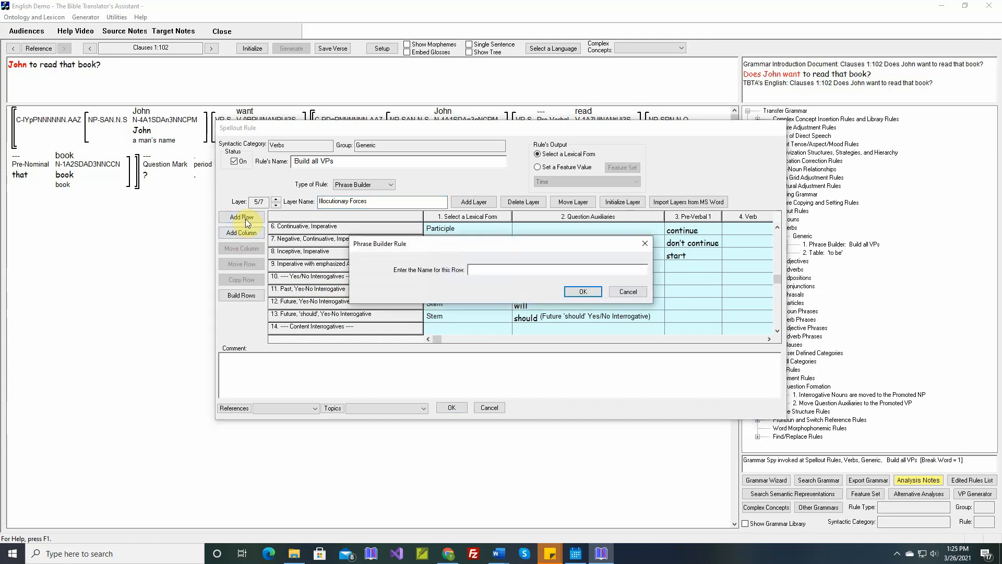
type("Present, Yes-No Interrog")
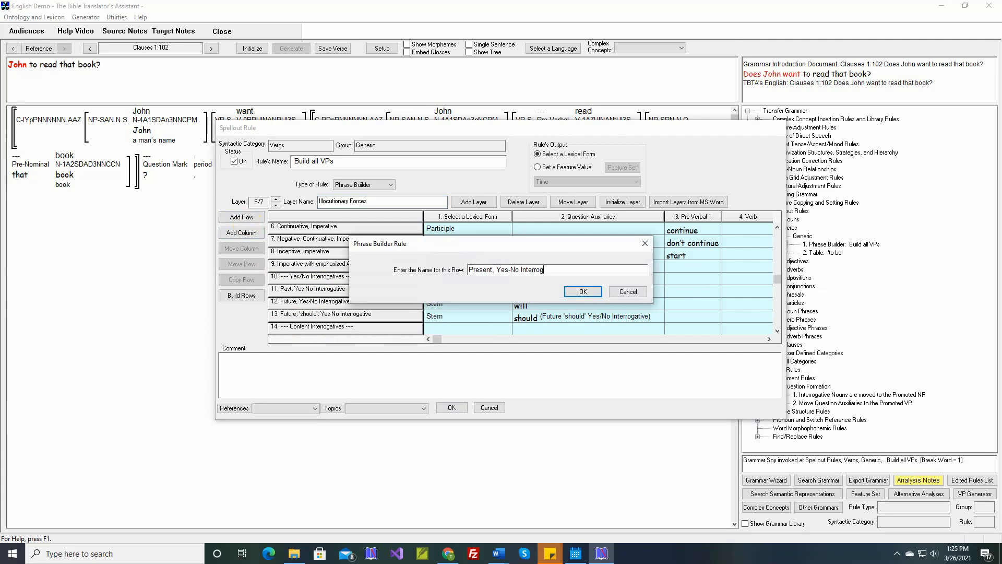
type("ative")
key("Return")
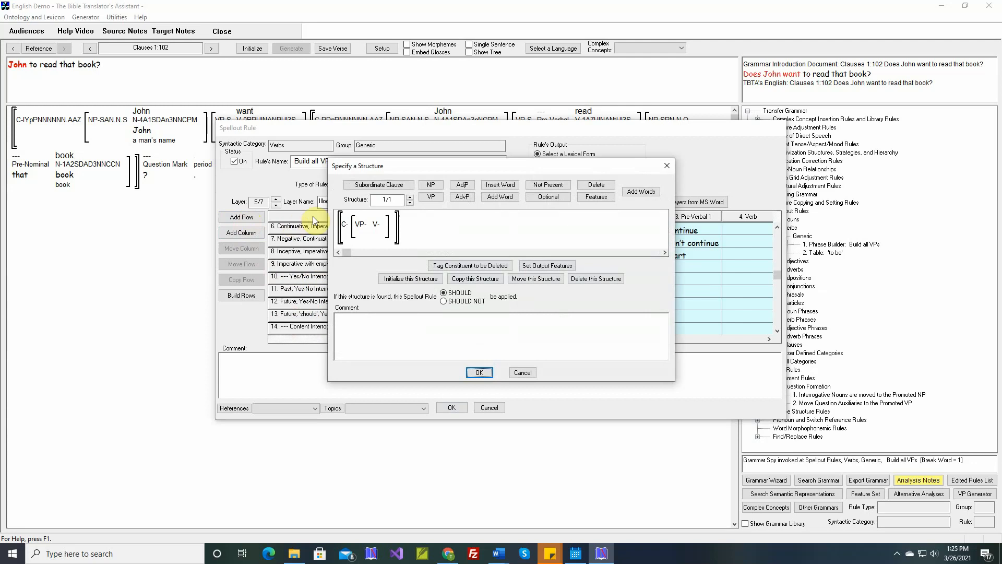
Require Present target tense on the verb and Yes-No Interrogative illocutionary force on the clause in the row's structure.
left_click(596, 197)
left_click(376, 224)
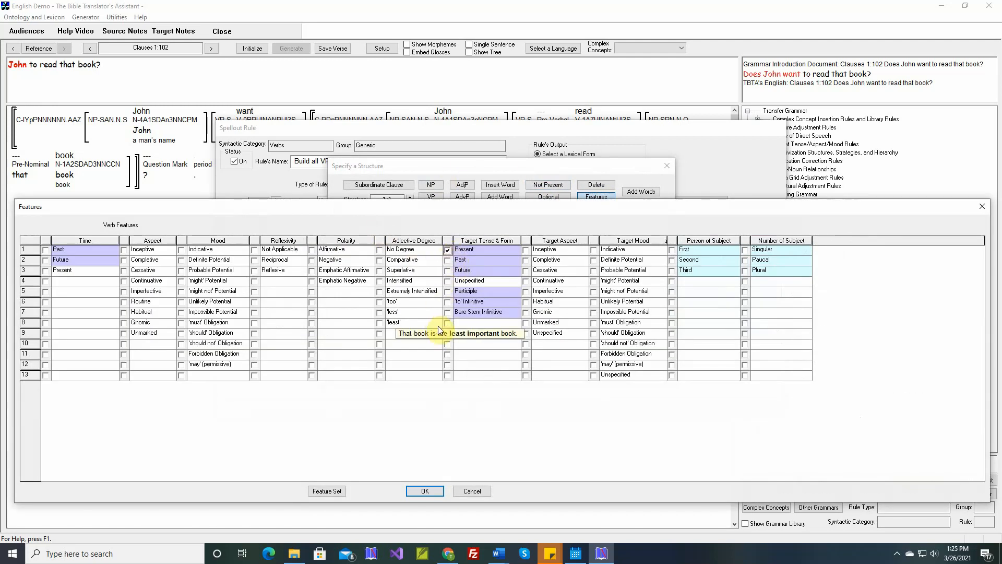
left_click(424, 491)
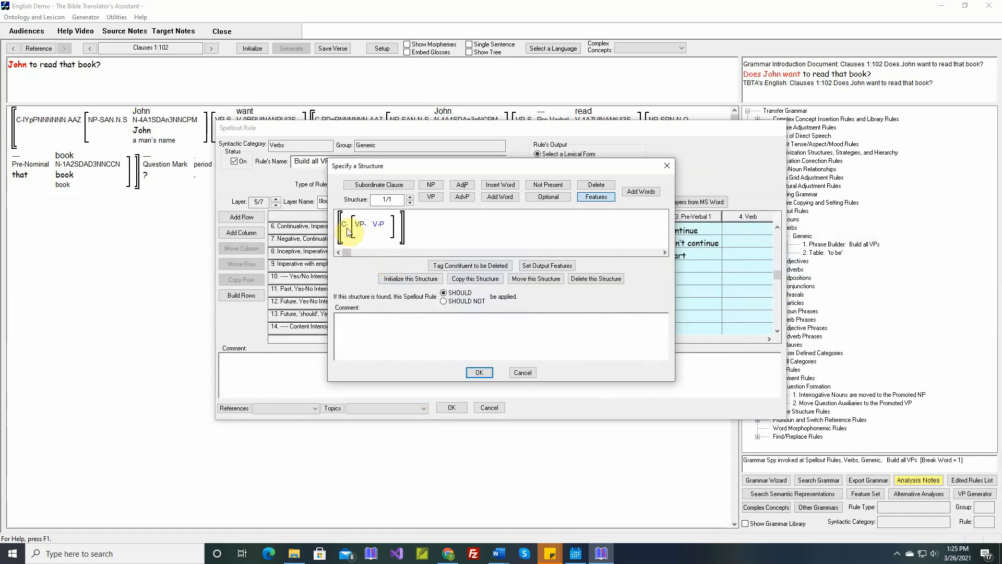
double_click(345, 228)
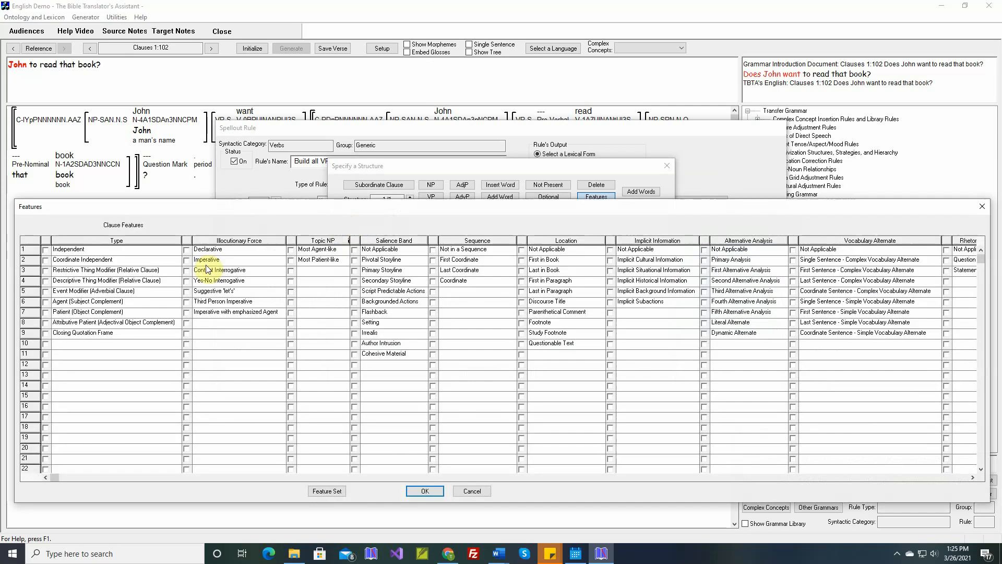
left_click(187, 281)
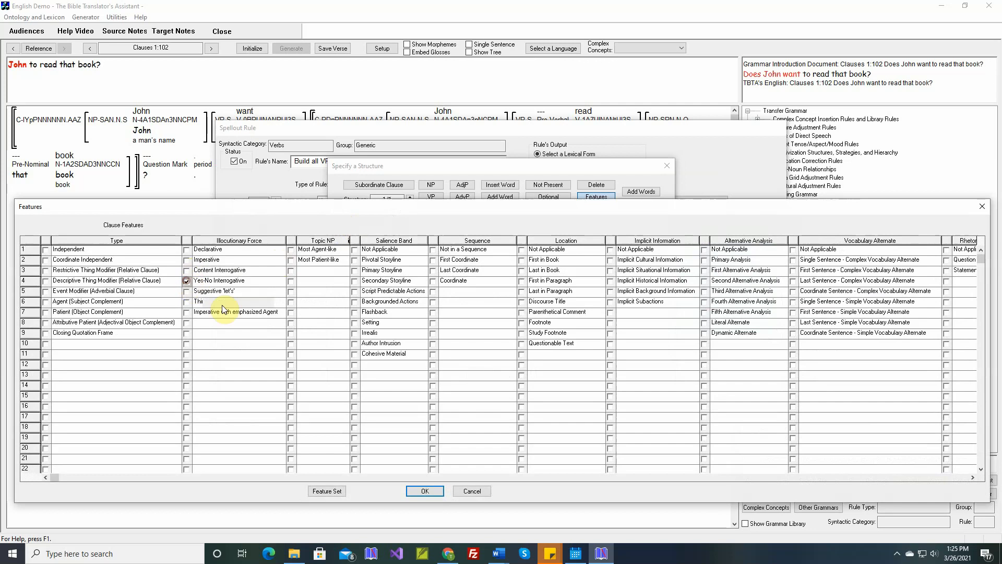
left_click(425, 492)
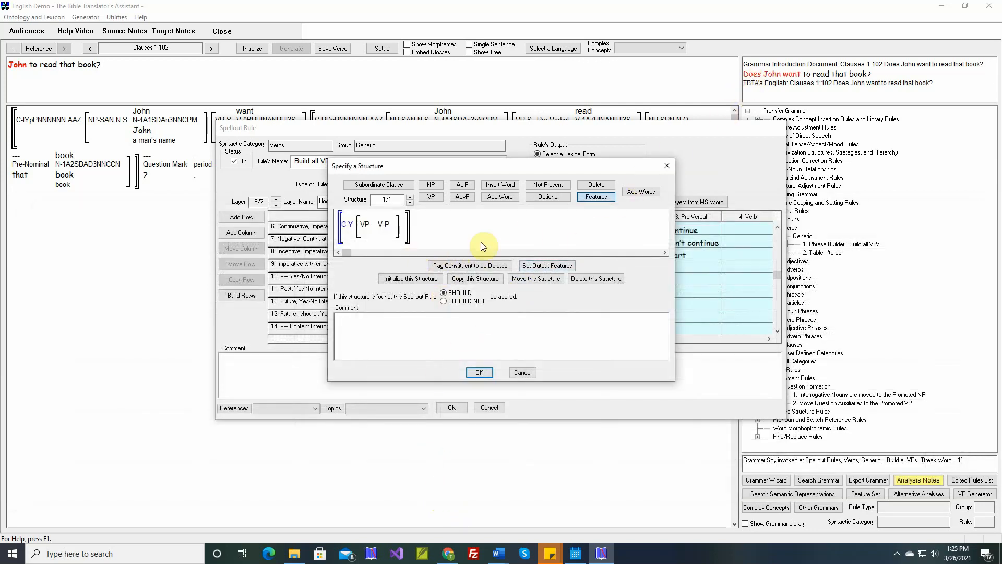
Also require a Third person, Singular subject on the verb and insert the Word document comment into the structure.
mouse_move(387, 230)
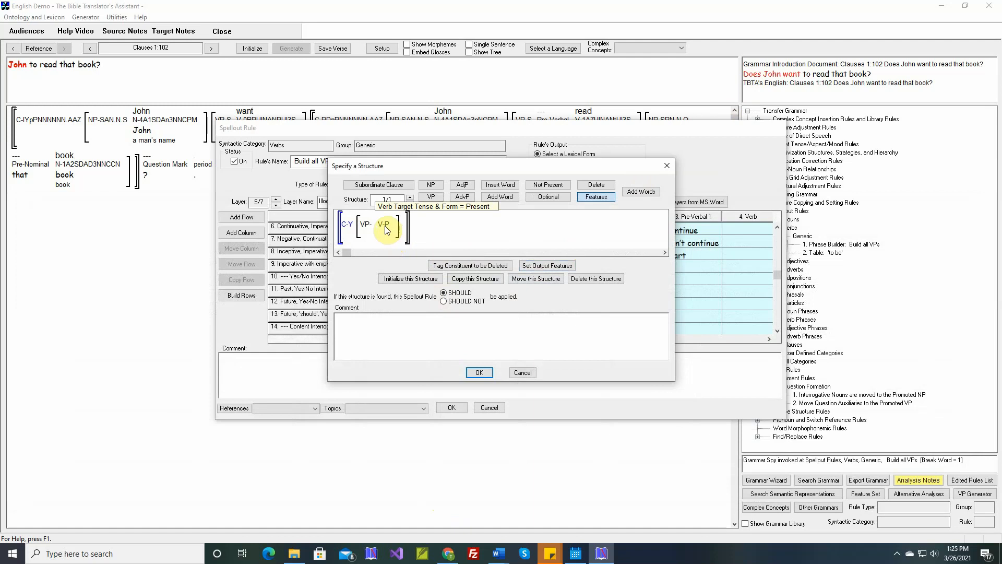
double_click(387, 230)
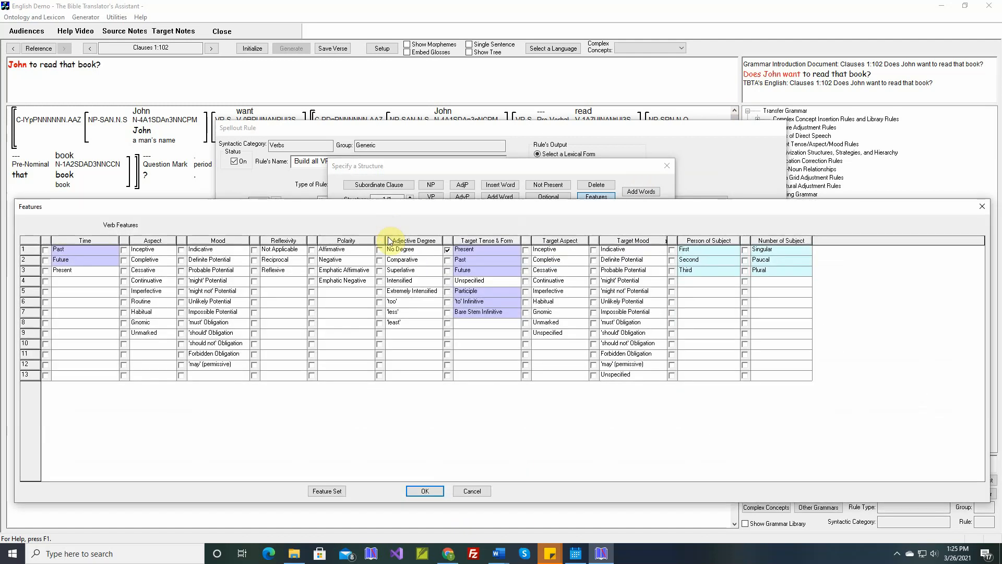
left_click(671, 271)
left_click(745, 250)
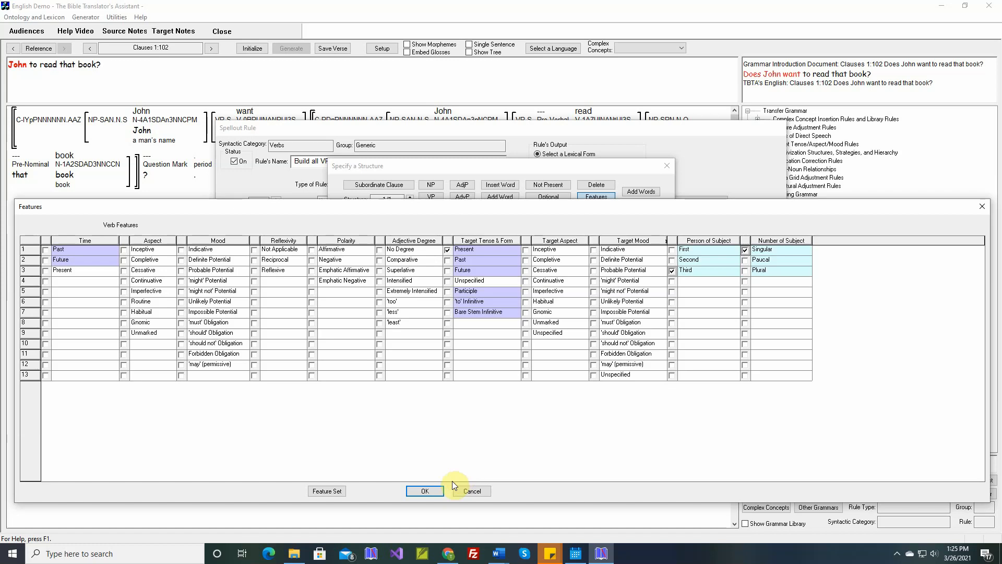
left_click(426, 491)
right_click(470, 321)
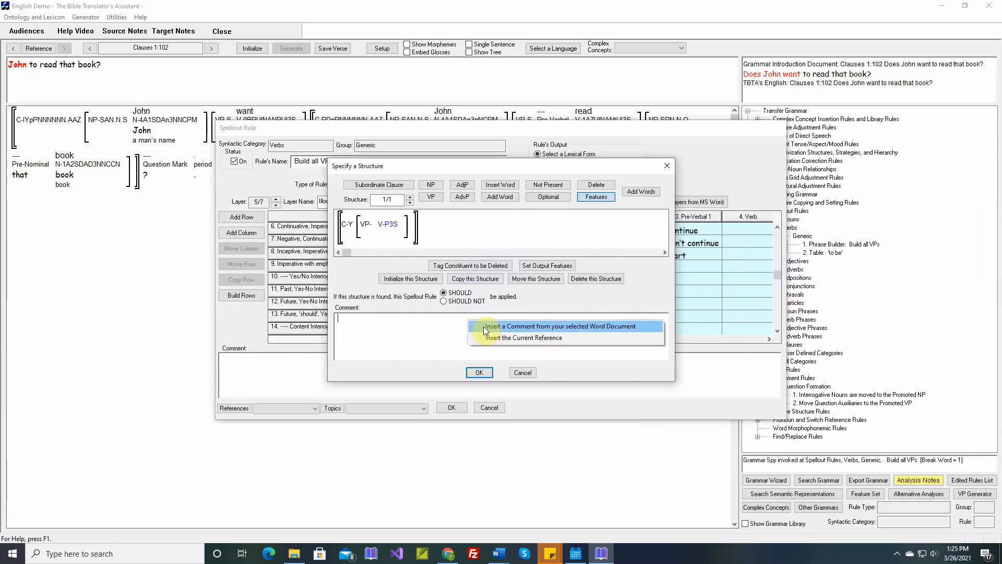
left_click(486, 325)
left_click(479, 372)
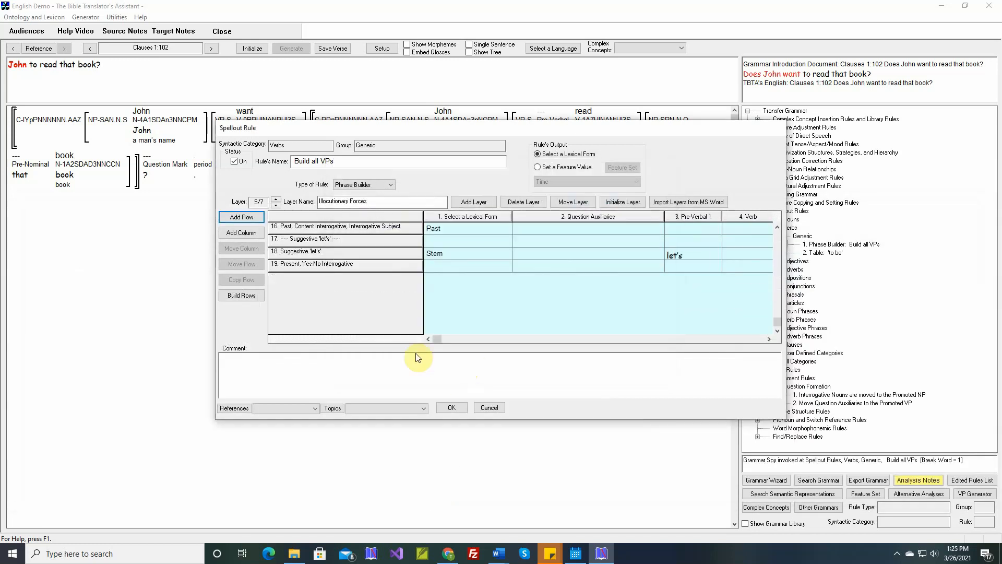
Rename the row to 'Present, Third Singular, Yes-No Interrogative'.
left_click(328, 265)
double_click(327, 265)
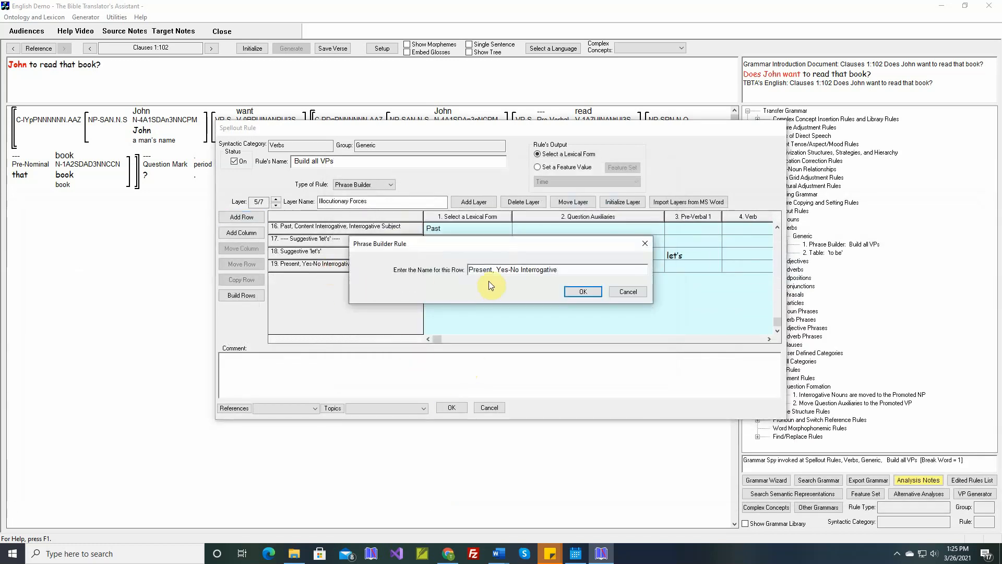
left_click(498, 270)
type("Third Singular,")
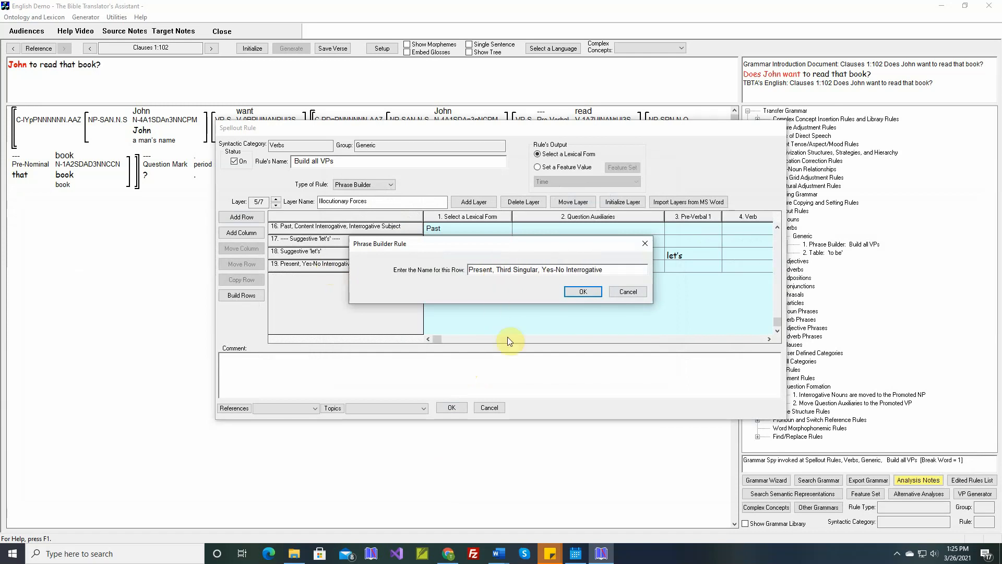
left_click(583, 292)
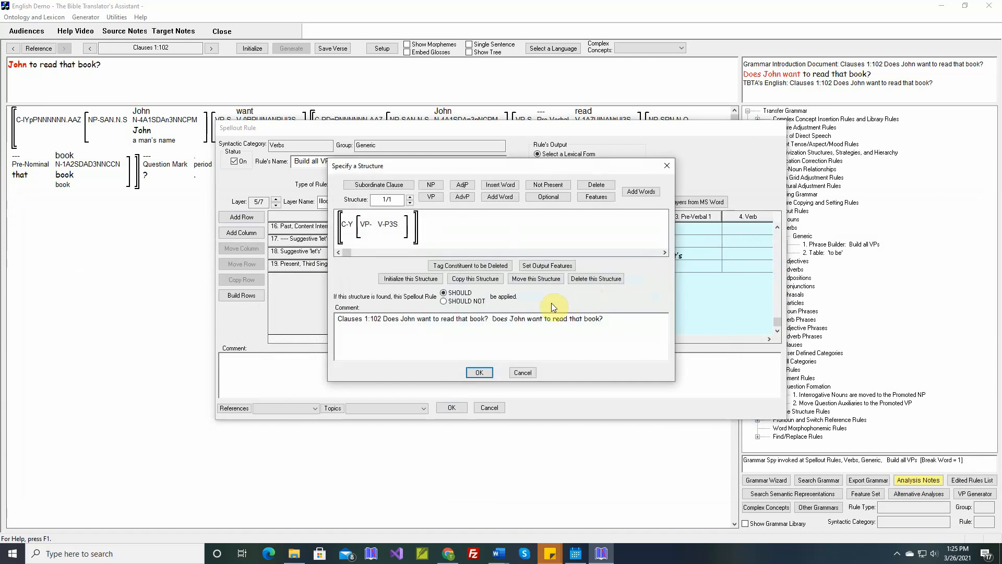
left_click(481, 370)
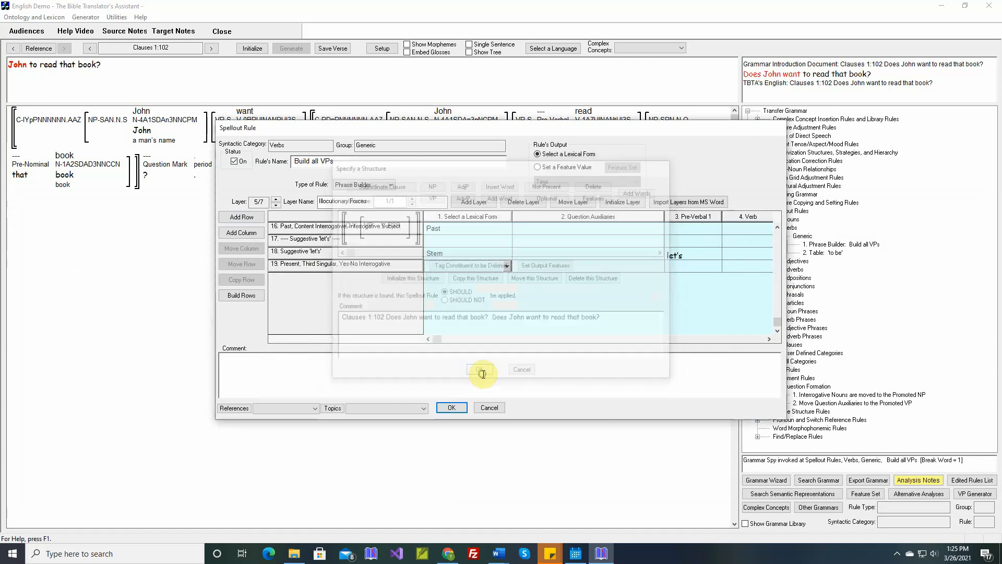
Set the row's lexical form to Stem and its question auxiliary to 'does', glossed 'Present Third Singular Yes/No Interrogative'.
left_click(506, 267)
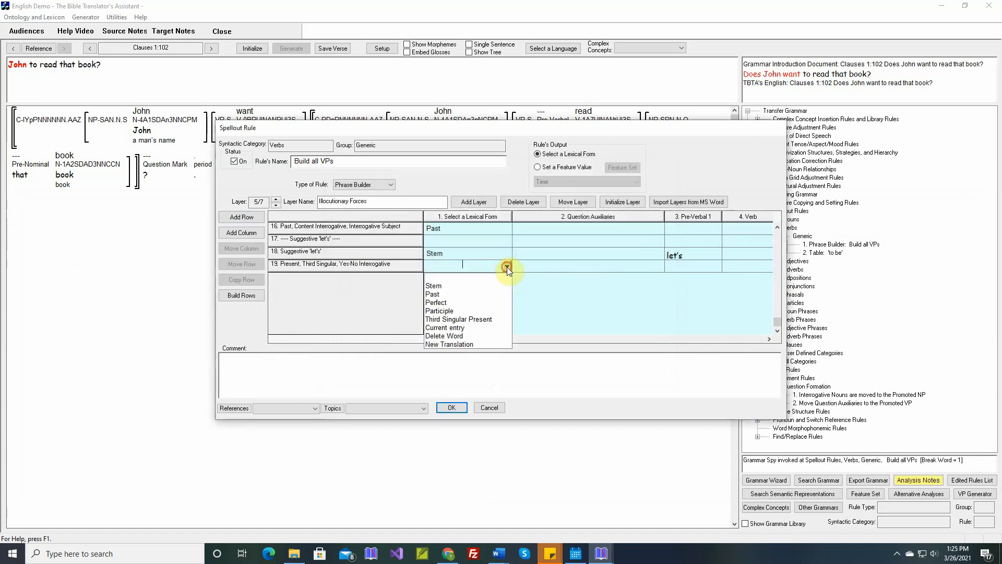
left_click(465, 288)
double_click(581, 268)
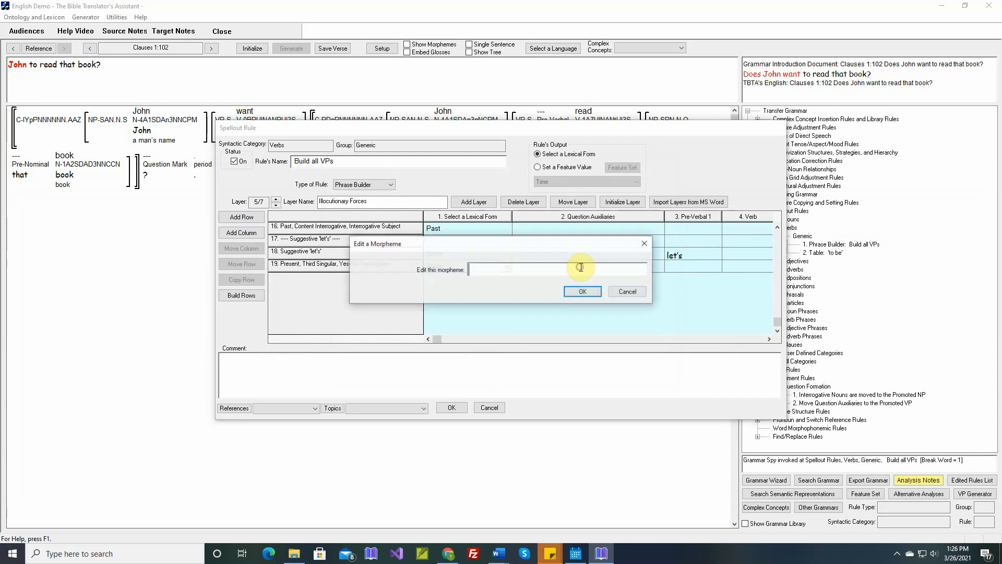
type("does")
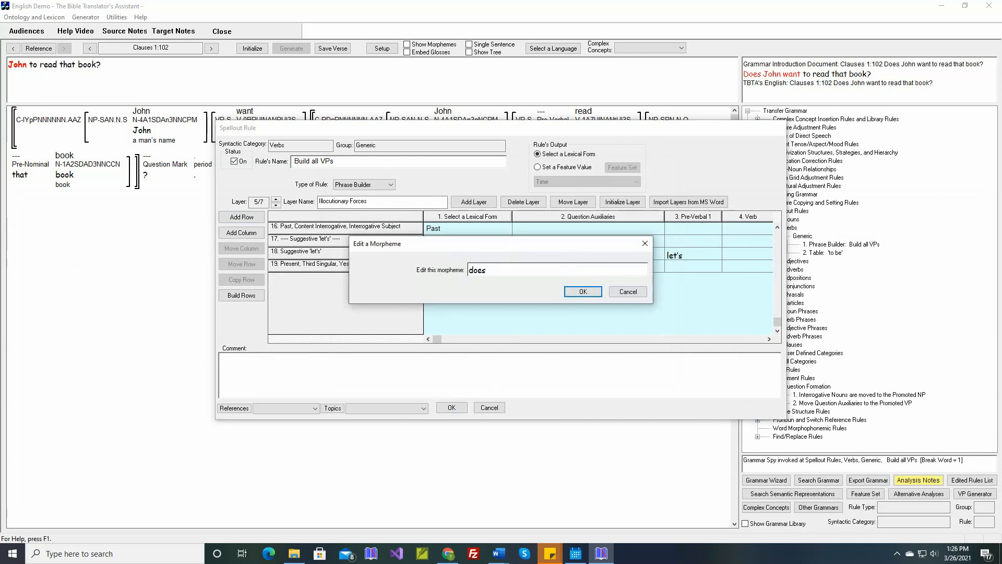
key("Return")
type("Present")
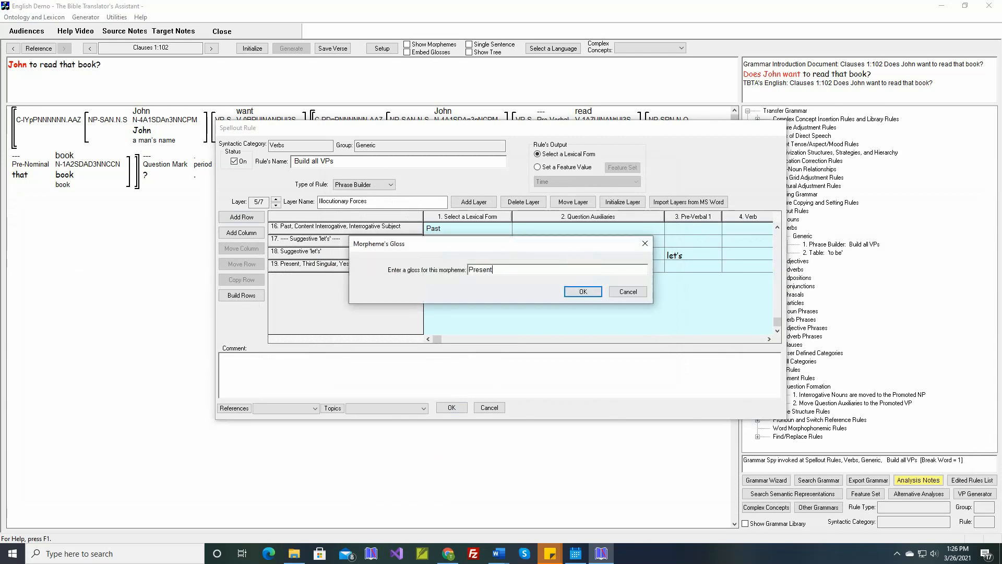
type(" Third Singular Yes/No Interrogative")
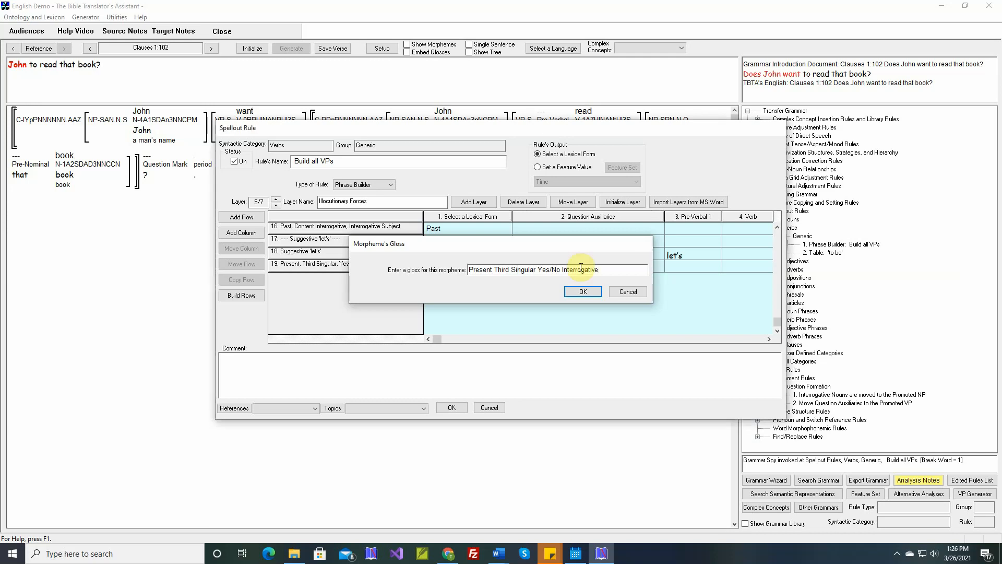
key("Return")
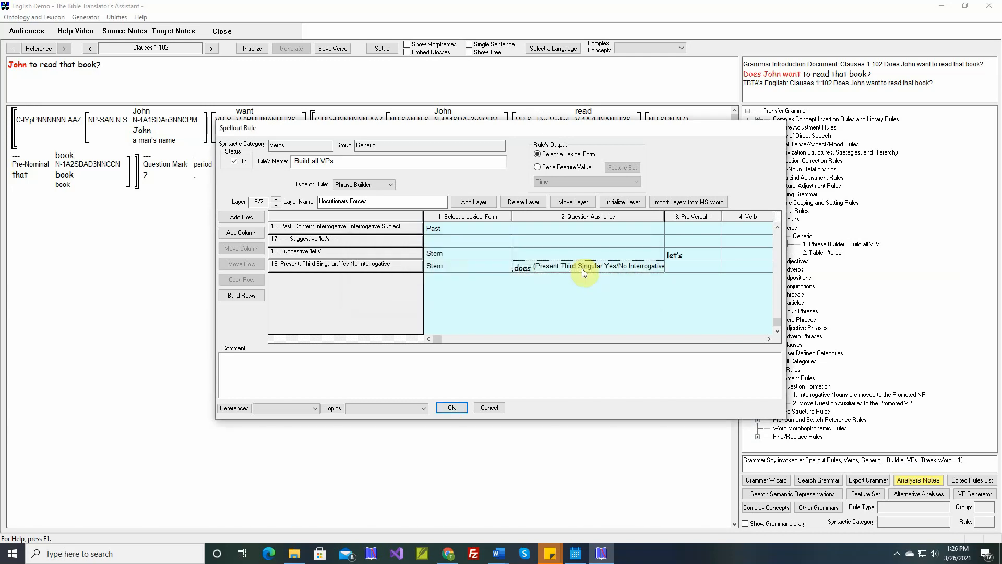
left_click_drag(665, 217, 676, 218)
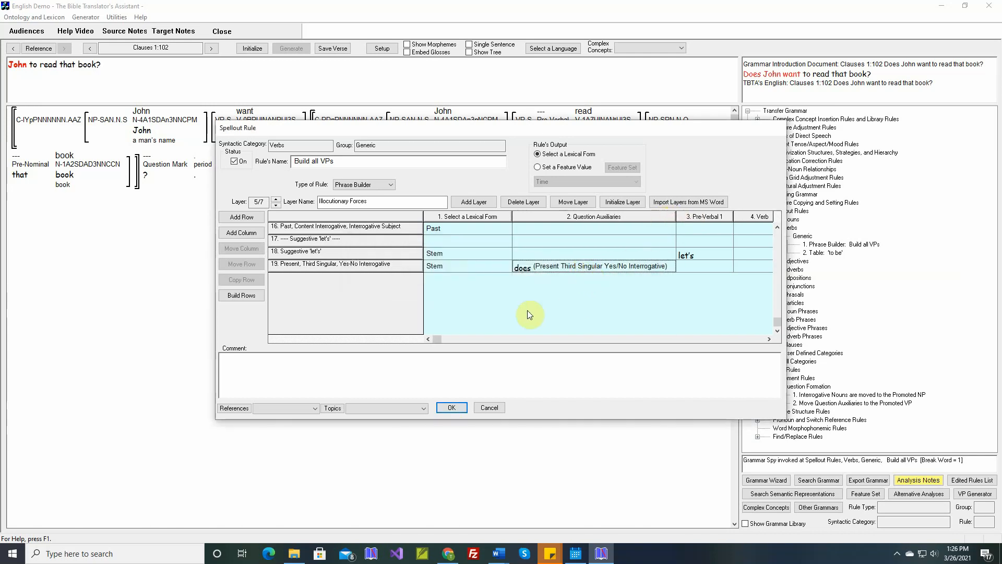
Move the 'Present, Third Singular, Yes-No Interrogative' row up to sit after 'Past, Yes-No Interrogative', then close the rule.
left_click(335, 268)
scroll(337, 267, "up", 1)
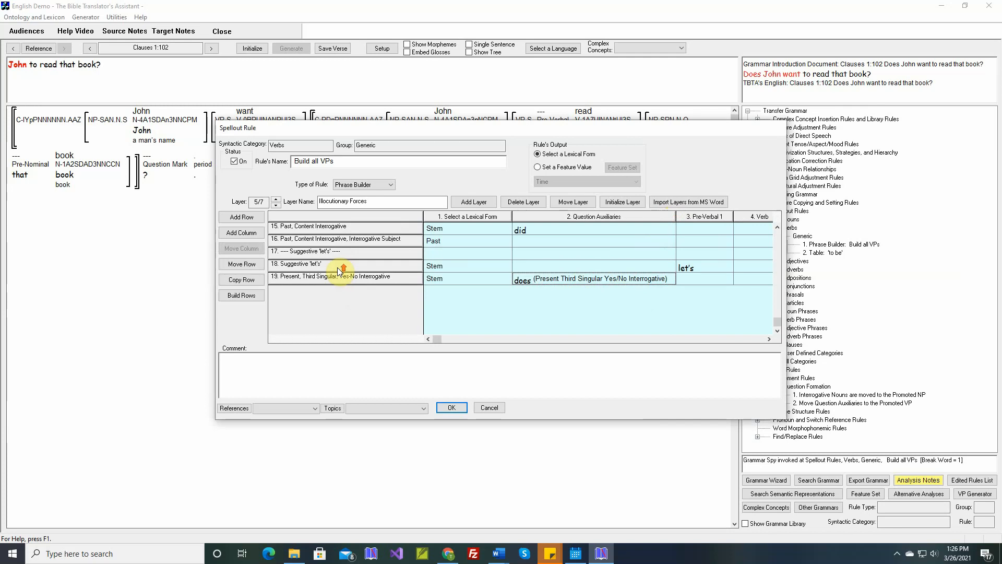
left_click(248, 264)
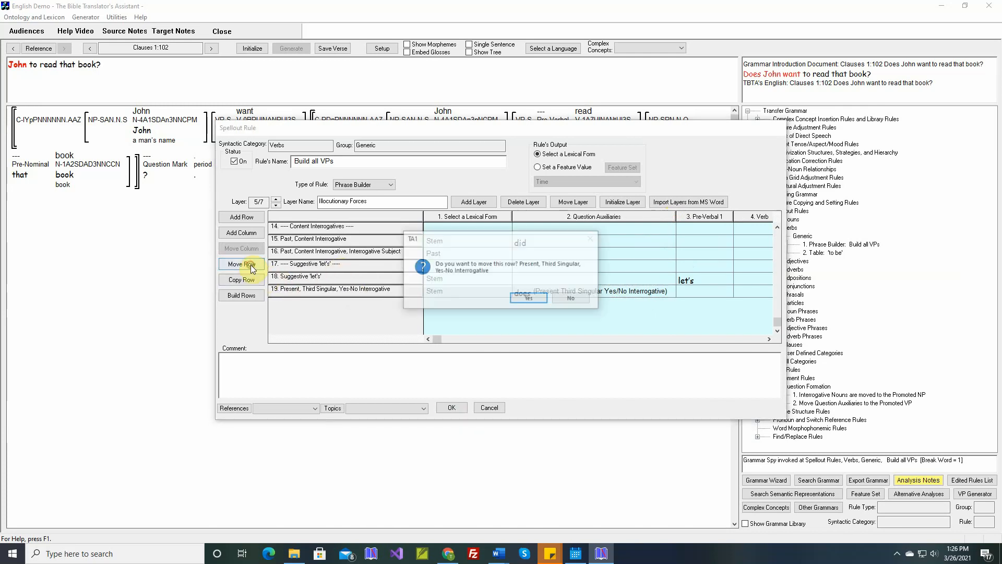
left_click(529, 299)
scroll(444, 284, "up", 2)
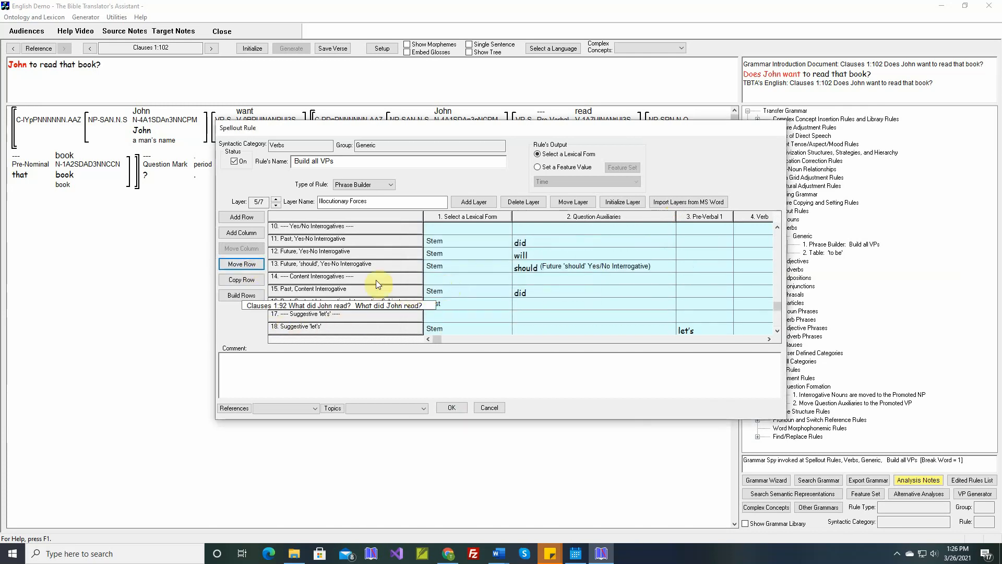
left_click(300, 254)
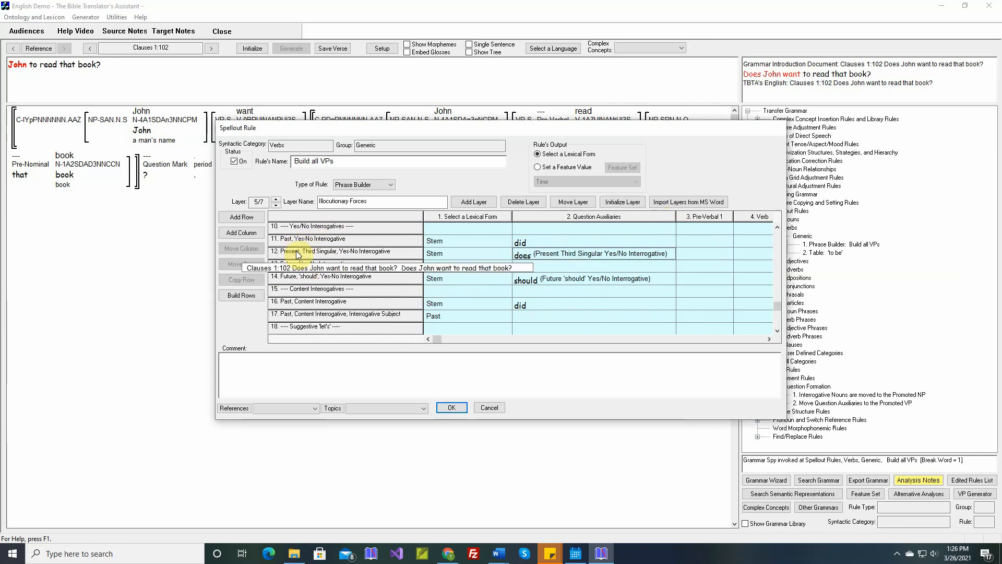
left_click(452, 408)
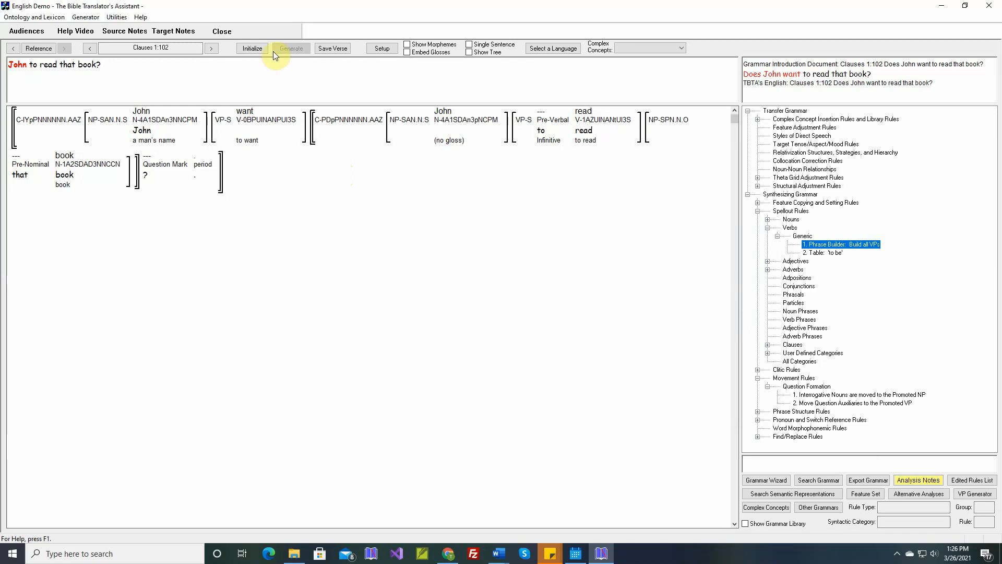
Reinitialize and regenerate the current verse, then save it.
left_click(258, 48)
left_click(290, 48)
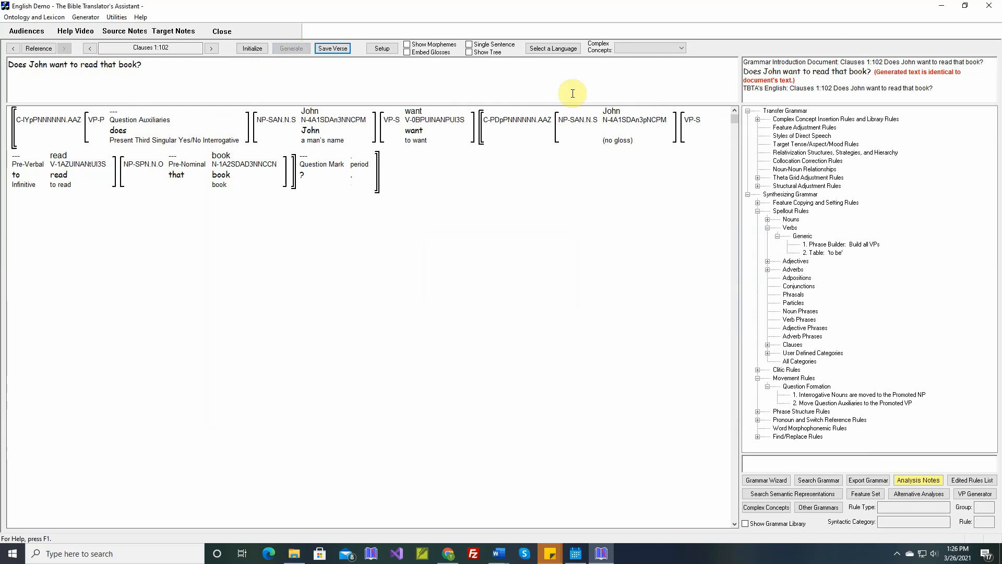
mouse_move(428, 113)
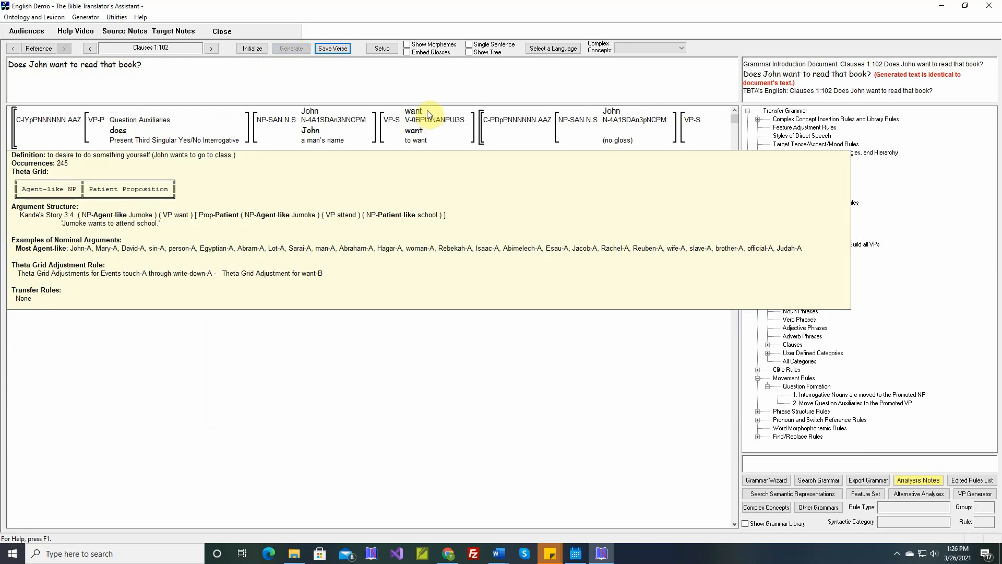
left_click(335, 50)
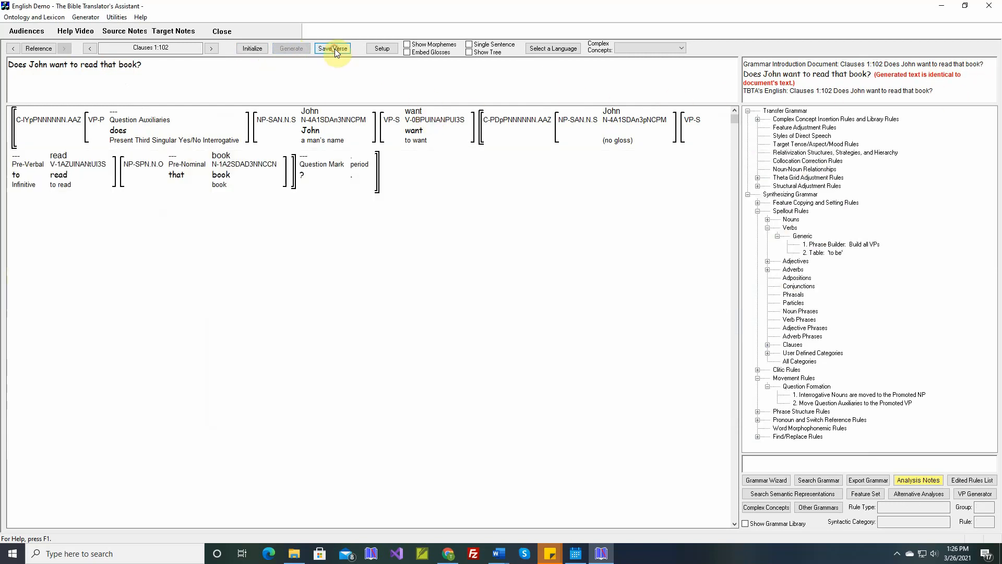
Advance to Clauses 1:103 and generate it.
left_click(212, 50)
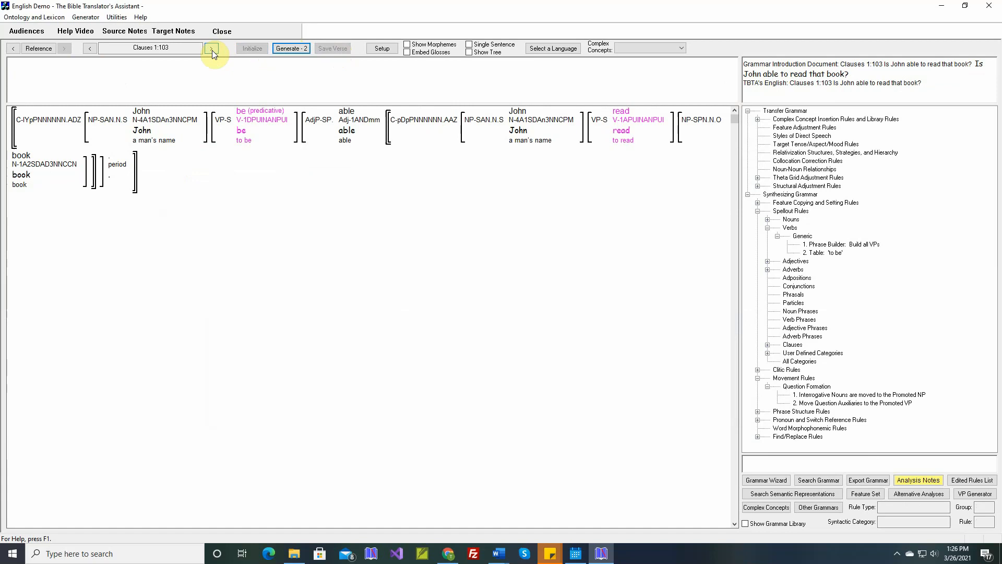
left_click(297, 48)
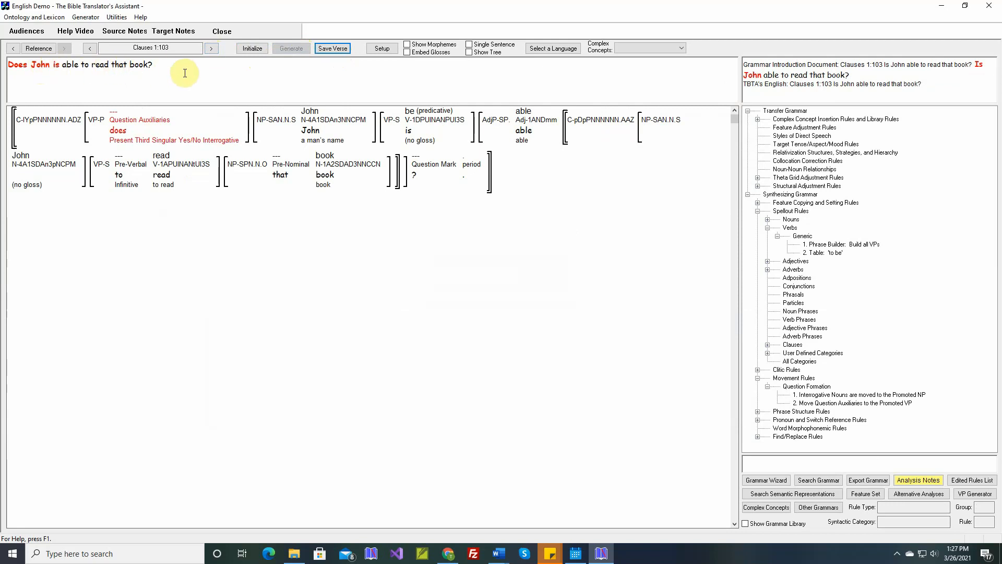
mouse_move(410, 134)
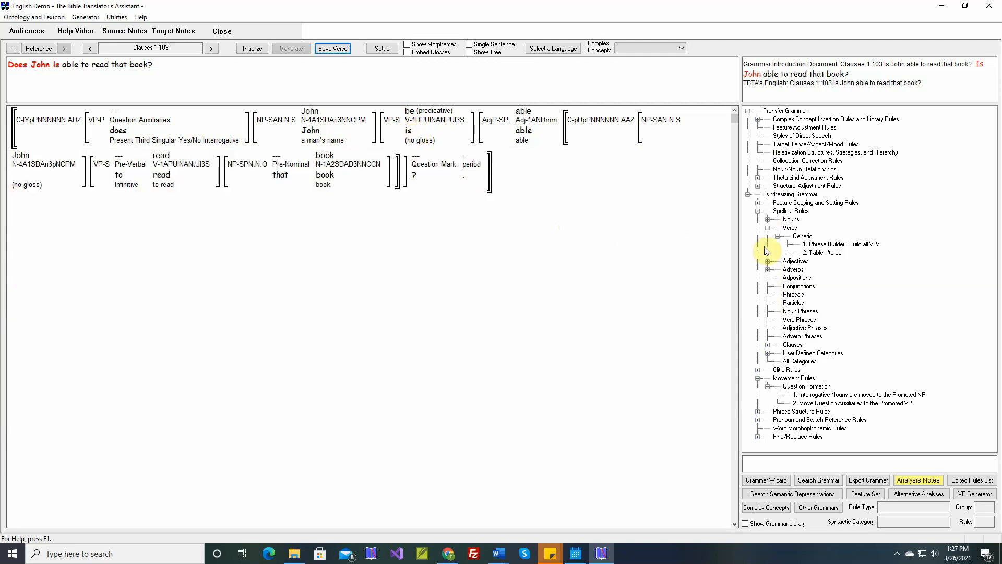
Open the Build all VPs rule's Illocutionary Forces layer and add a row named 'Stative Yes/No Interrogatives'.
double_click(816, 245)
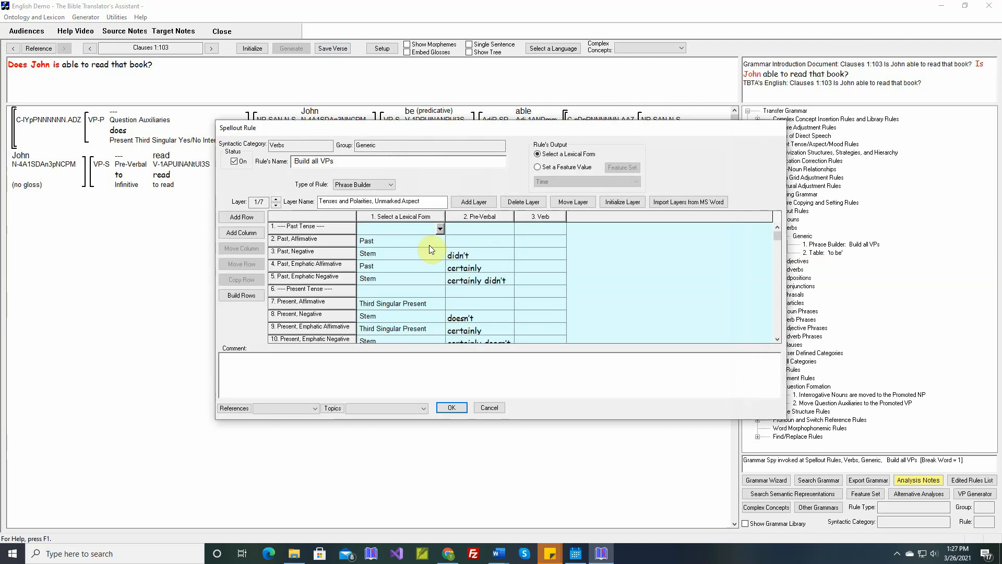
left_click(276, 204)
left_click(275, 205)
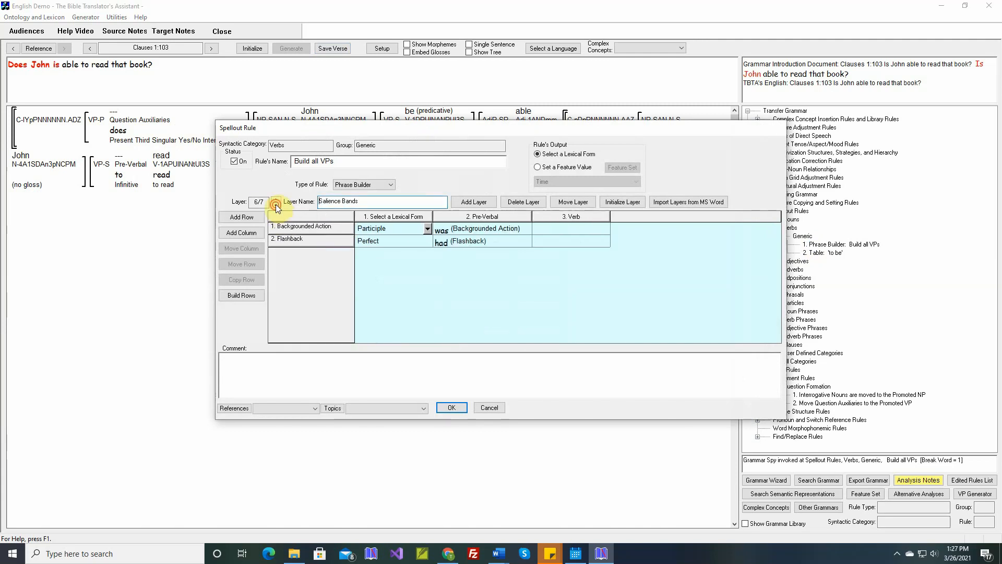
left_click(276, 205)
left_click(276, 205)
mouse_move(340, 257)
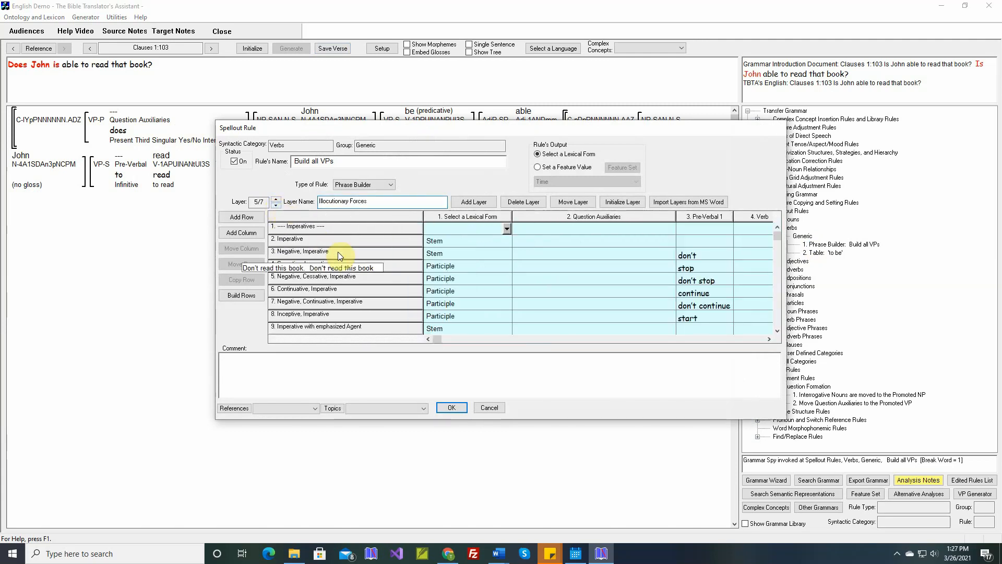
scroll(340, 256, "down", 5)
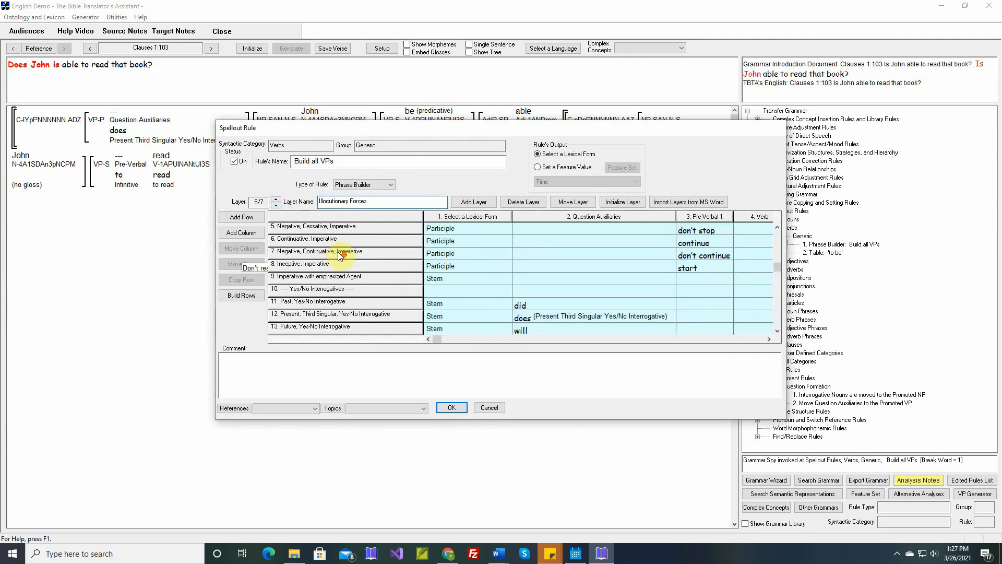
scroll(340, 256, "down", 1)
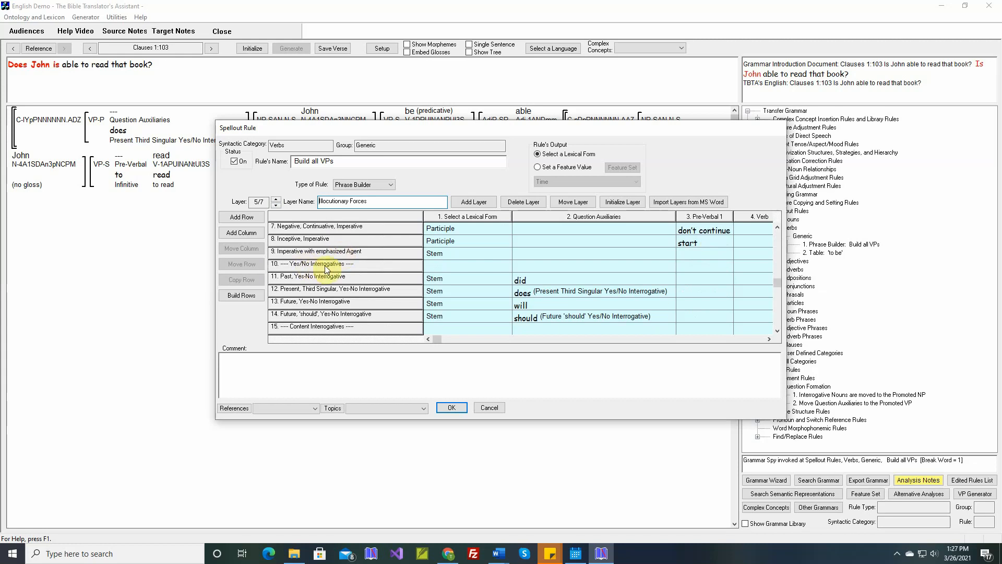
left_click(250, 222)
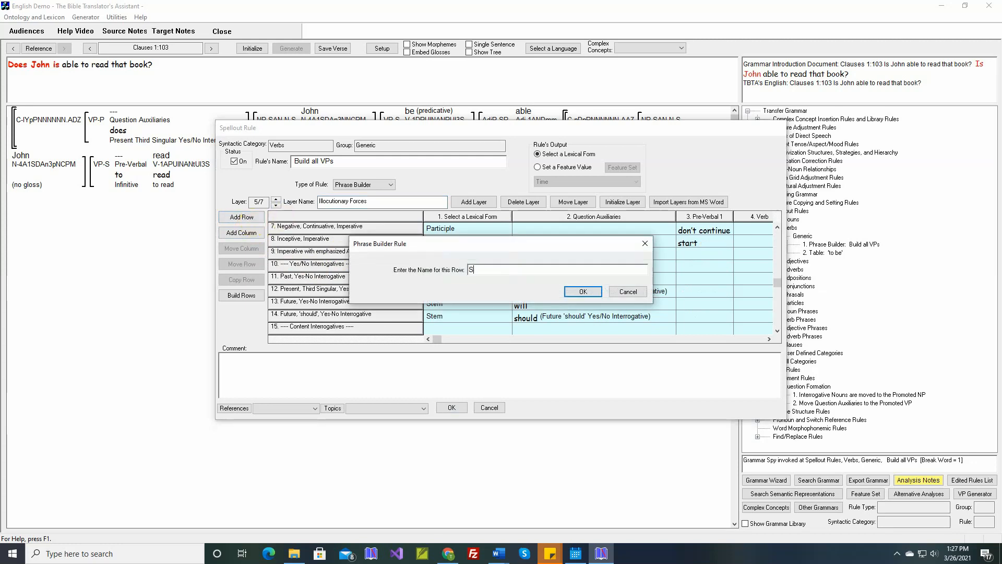
type("Stative Yes/No Interrogatives")
key("Return")
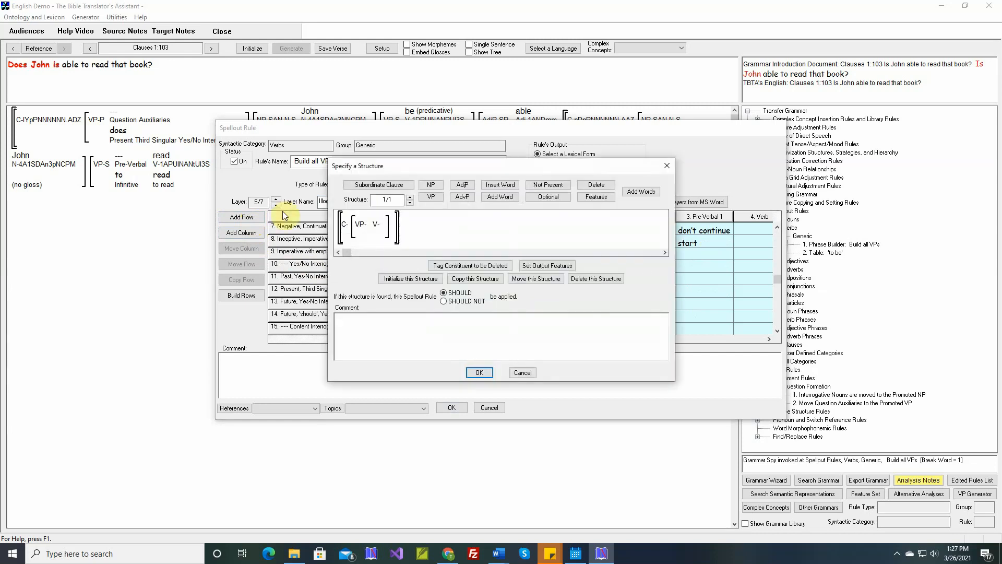
Require Yes-No Interrogative illocutionary force and stative clause types in the row's structure, and insert the Word document comment.
left_click(581, 200)
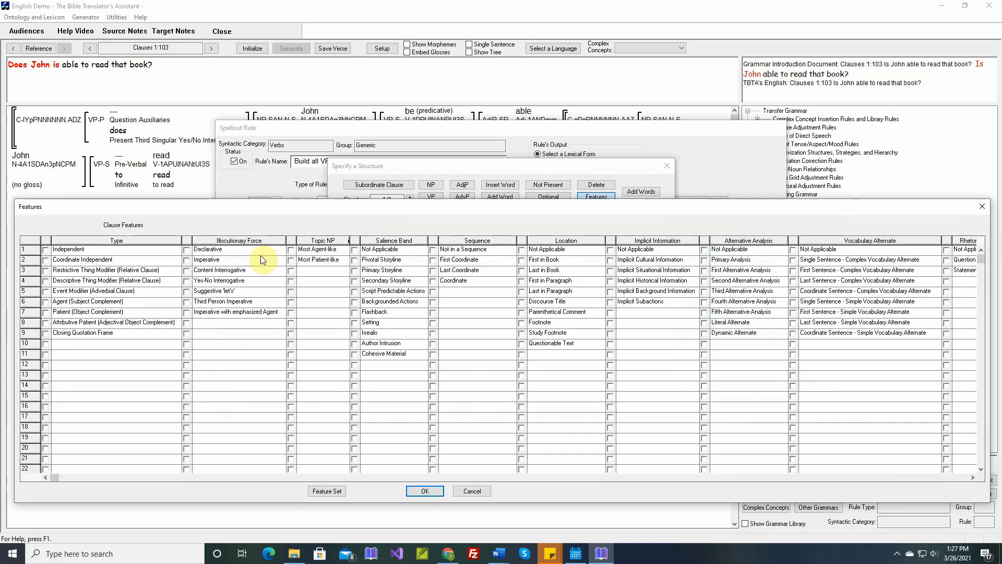
left_click(187, 281)
left_click(871, 477)
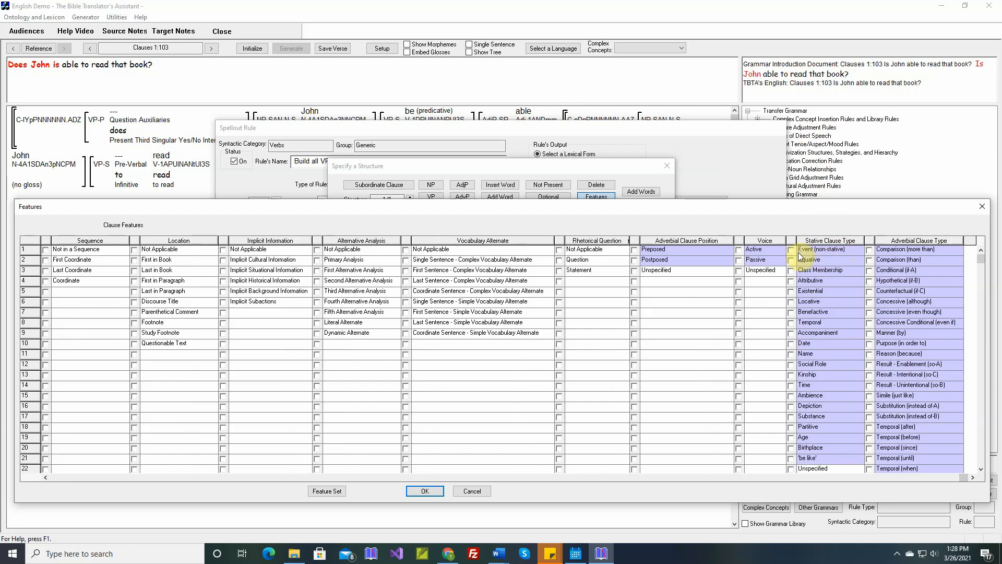
left_click(792, 281)
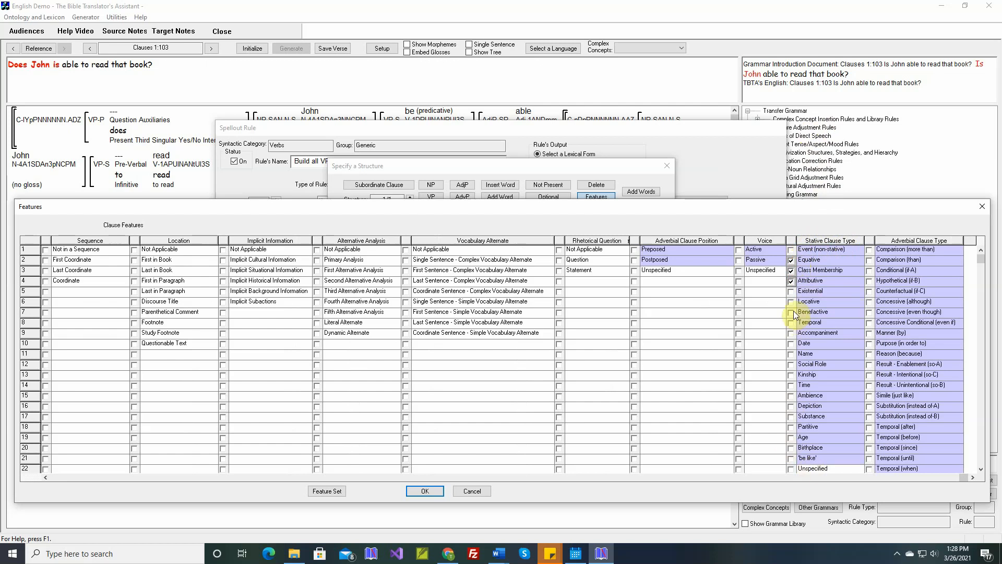
left_click(791, 281)
left_click(792, 271)
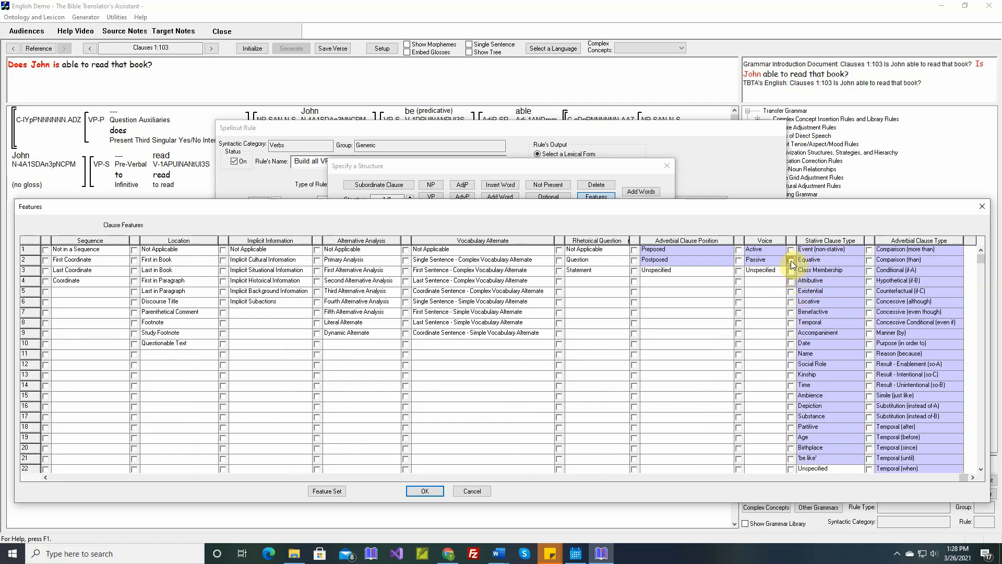
left_click(792, 260)
left_click(792, 251)
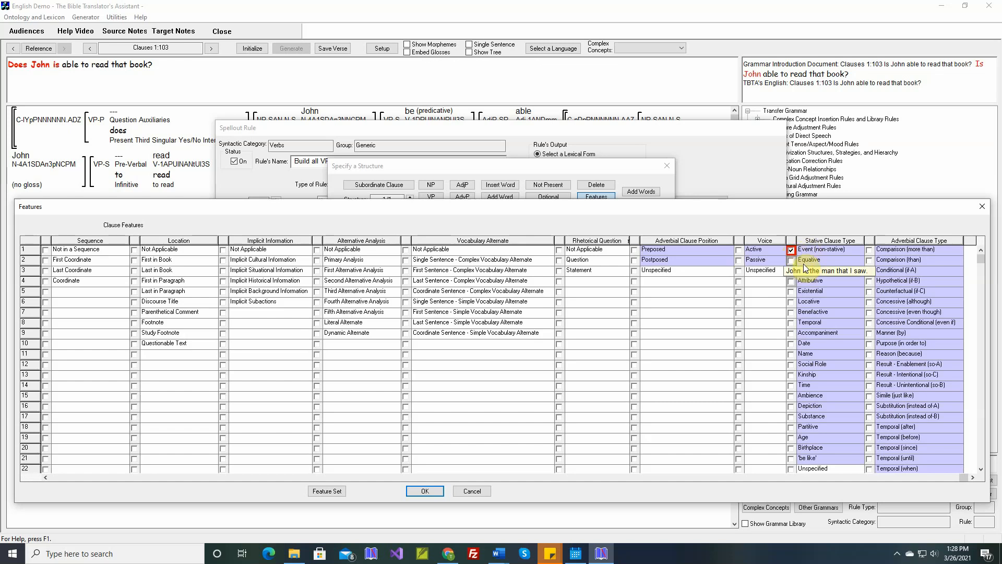
left_click(426, 490)
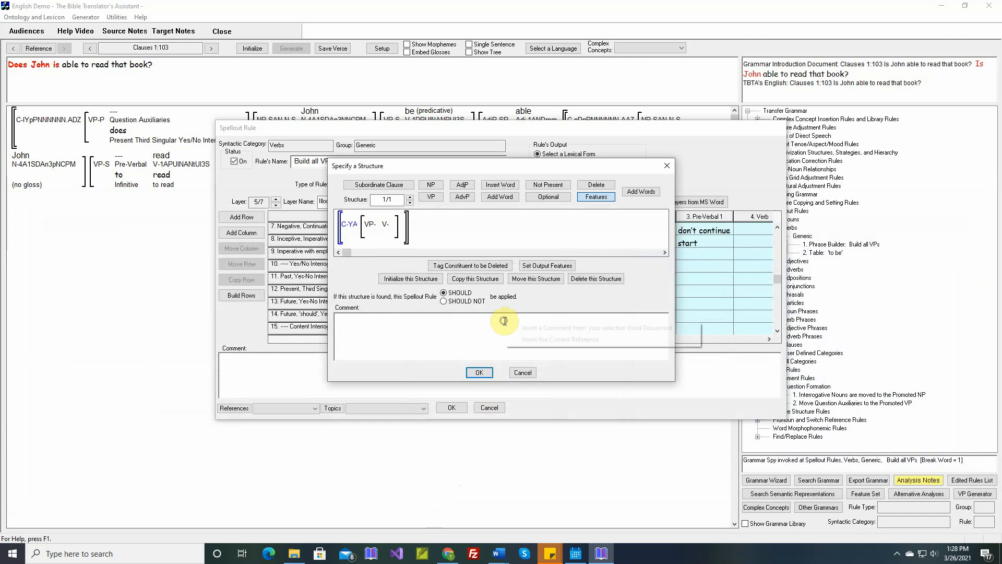
left_click(516, 328)
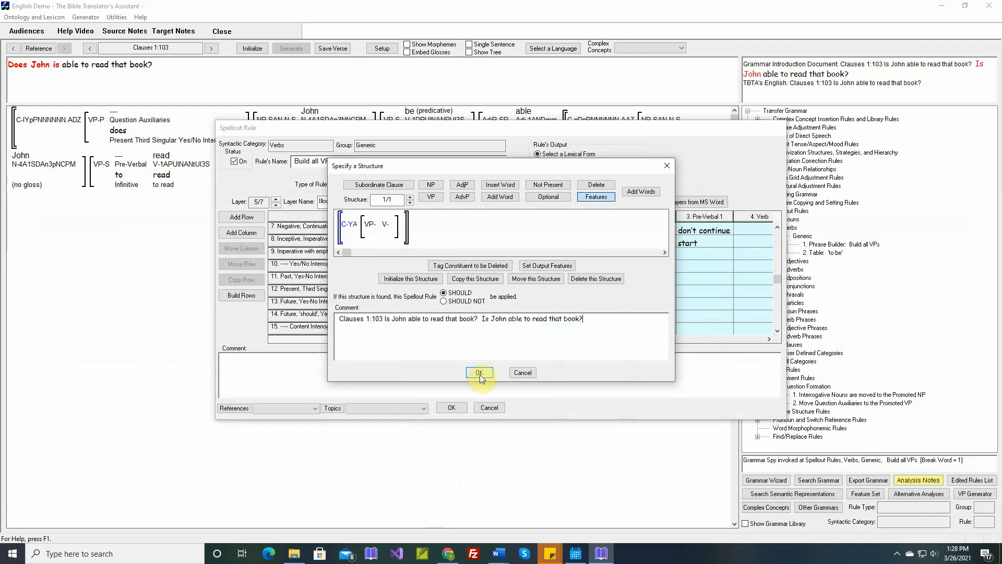
left_click(480, 373)
Move the 'Stative Yes/No Interrogatives' row up to follow the Future 'should' Yes-No Interrogative row.
left_click(322, 268)
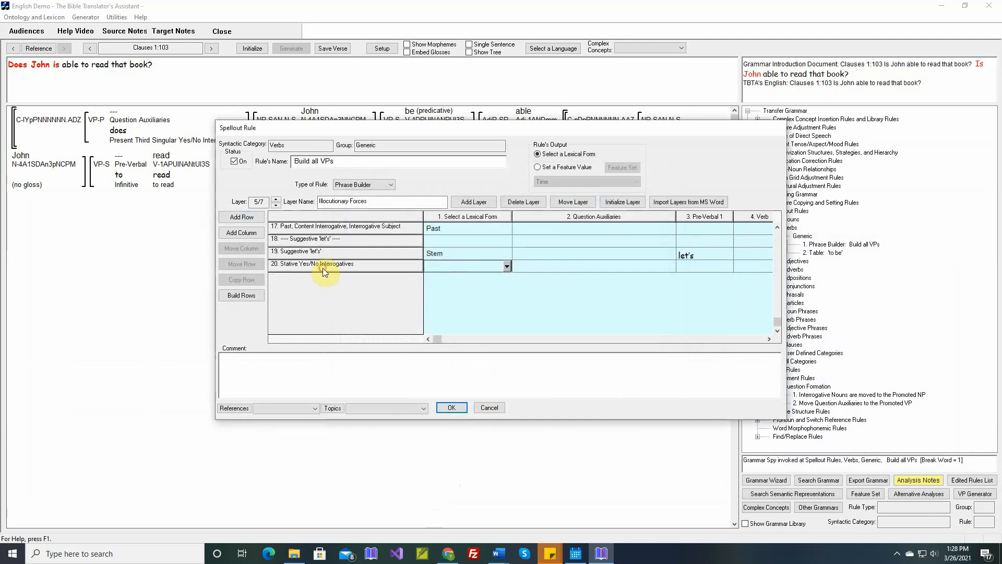
left_click(248, 266)
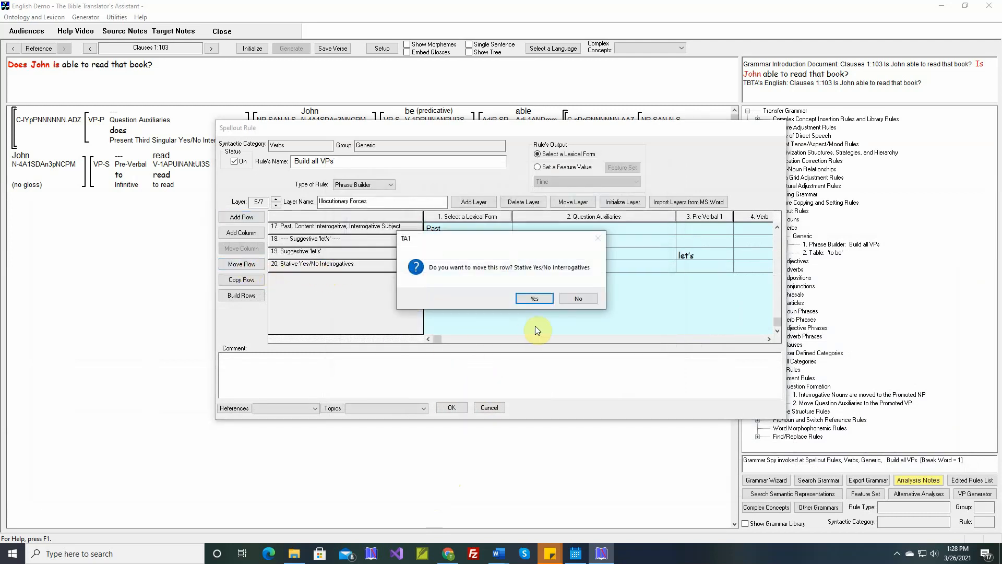
left_click(534, 298)
scroll(447, 298, "up", 5)
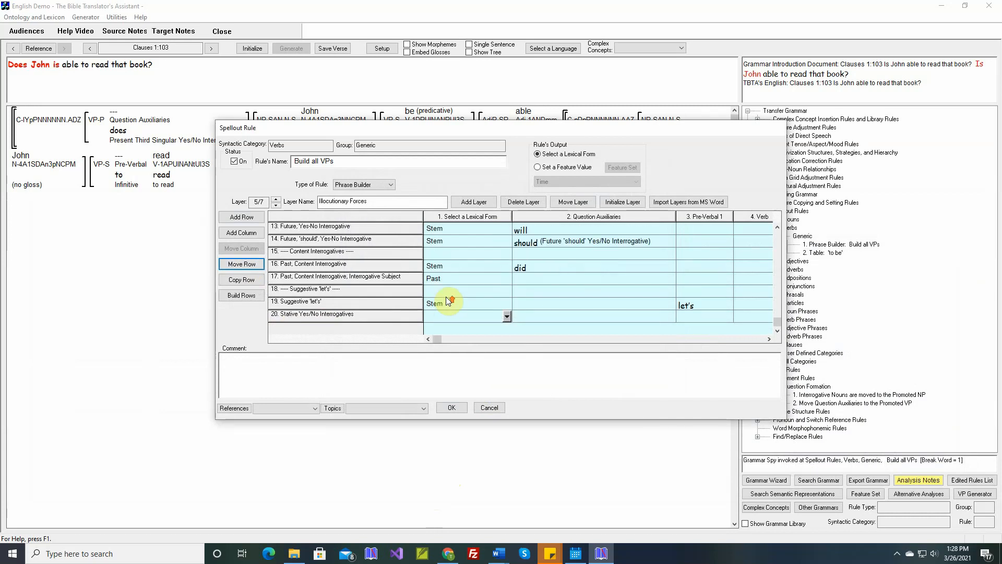
scroll(447, 297, "up", 2)
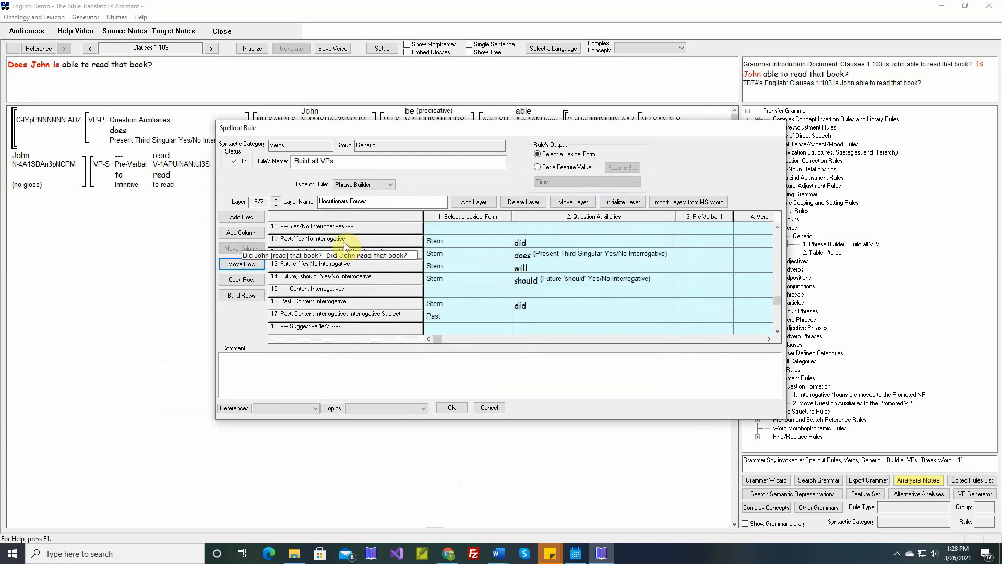
left_click(312, 294)
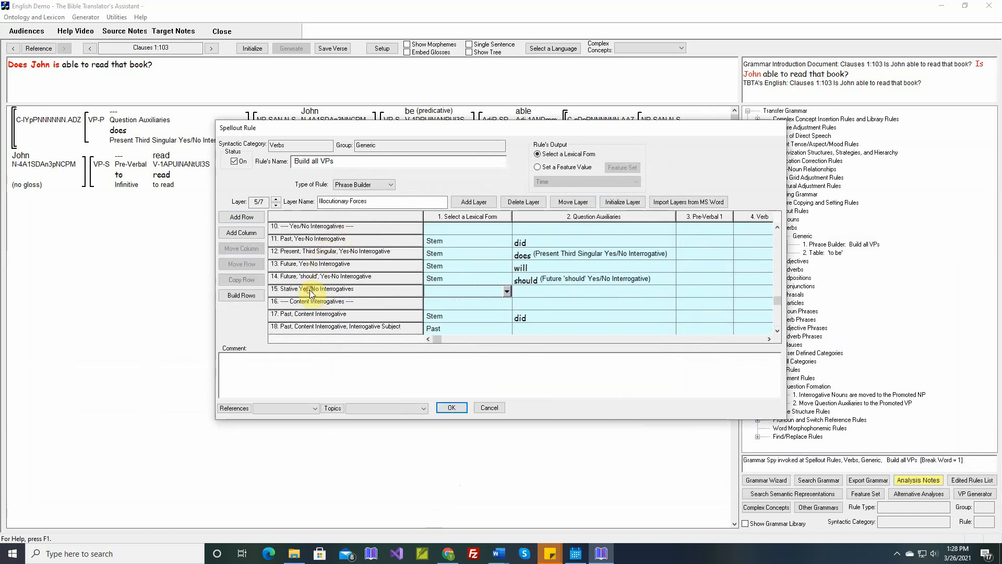
Set the stative row's lexical form to Stem and close the rule.
left_click(506, 293)
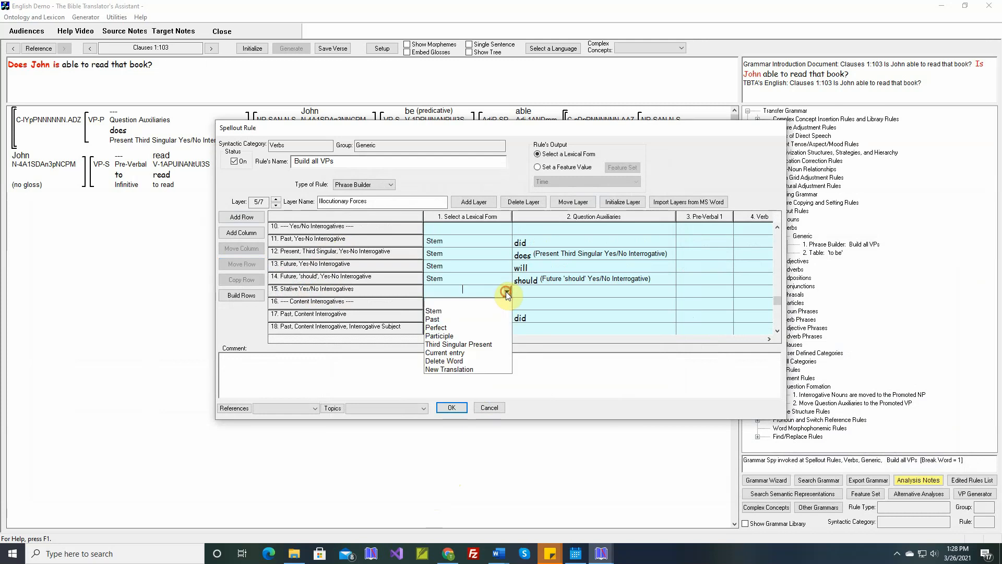
left_click(440, 313)
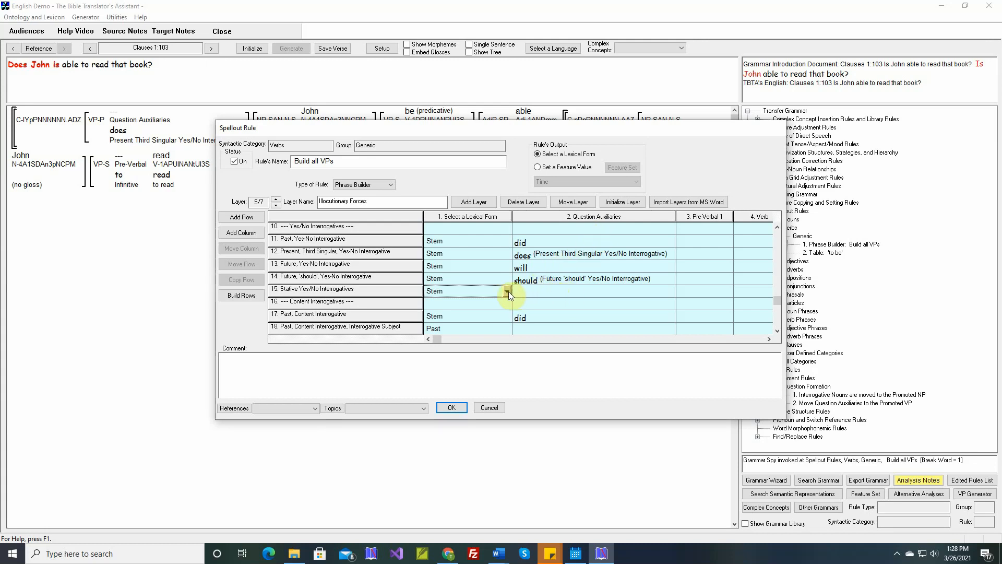
left_click(452, 408)
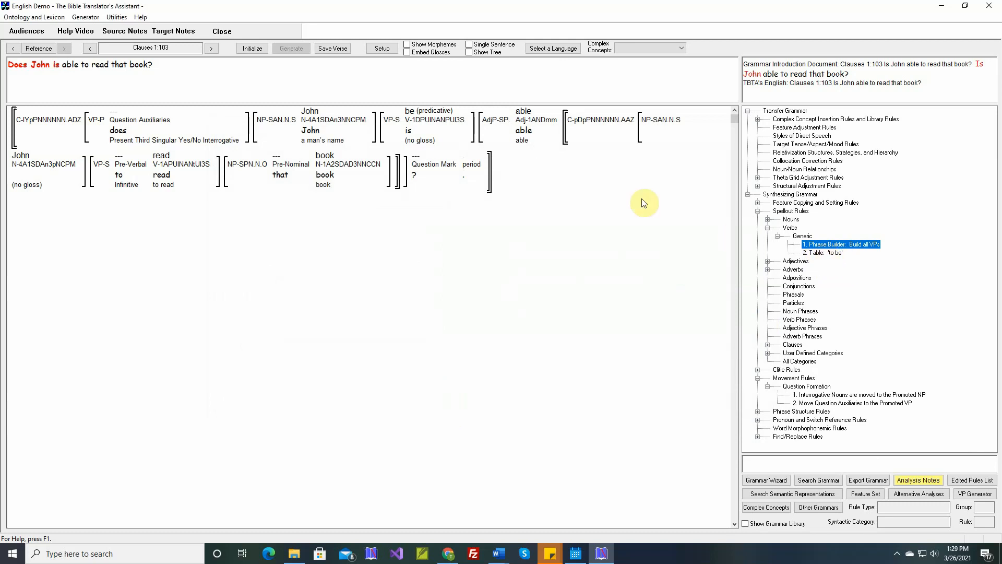
Reinitialize and regenerate verse 1:103.
left_click(258, 52)
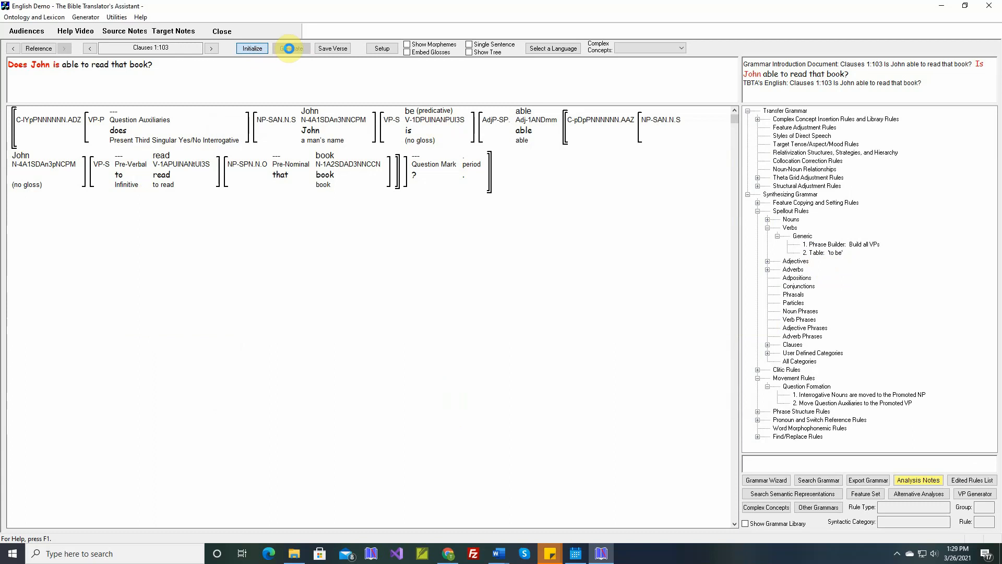
left_click(291, 48)
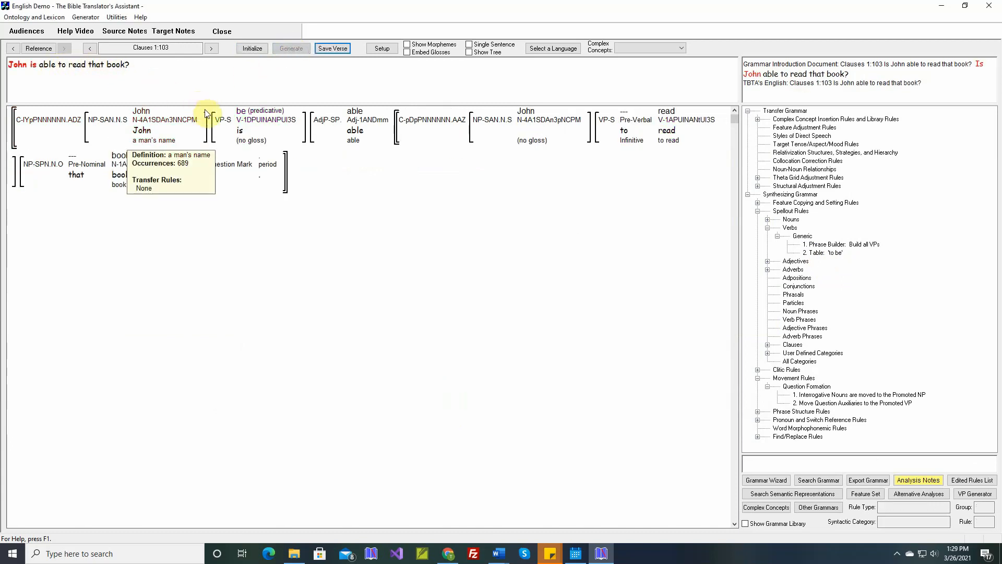
mouse_move(243, 139)
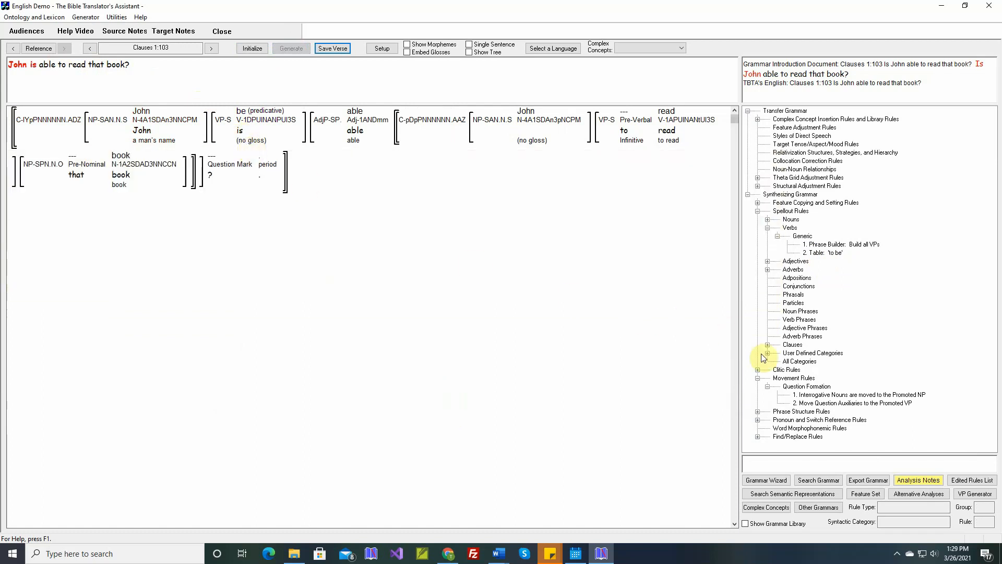
Create a new Verb movement rule in Question Formation named 'In Stative Yes/No Interrogatives, move the VP to the Promoted position'.
double_click(804, 389)
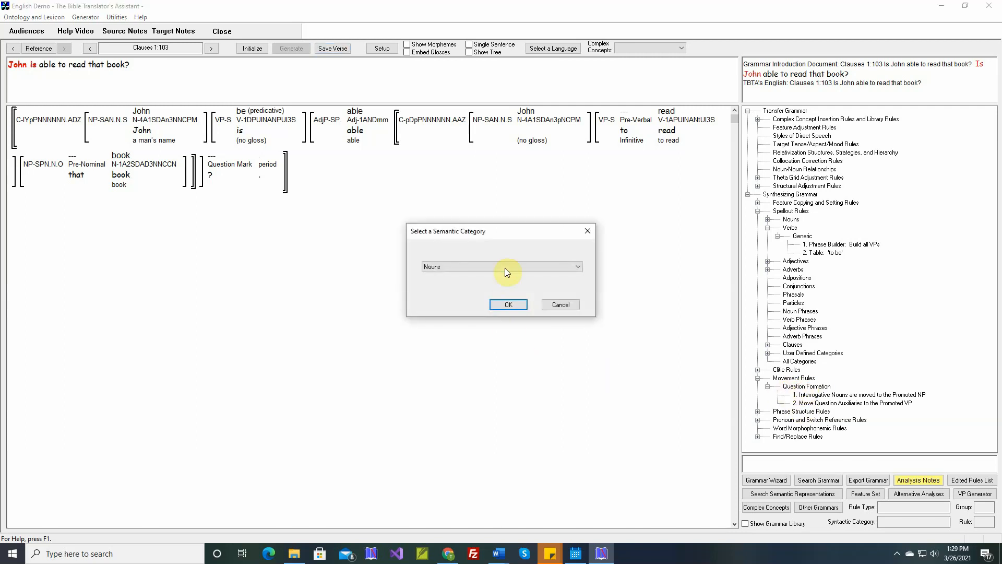
left_click(505, 268)
left_click(494, 281)
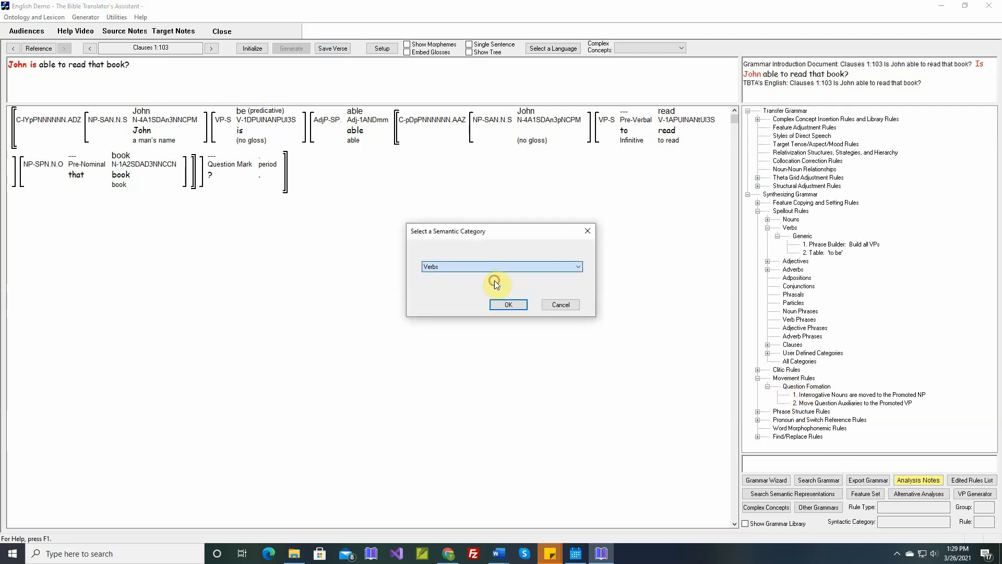
left_click(504, 306)
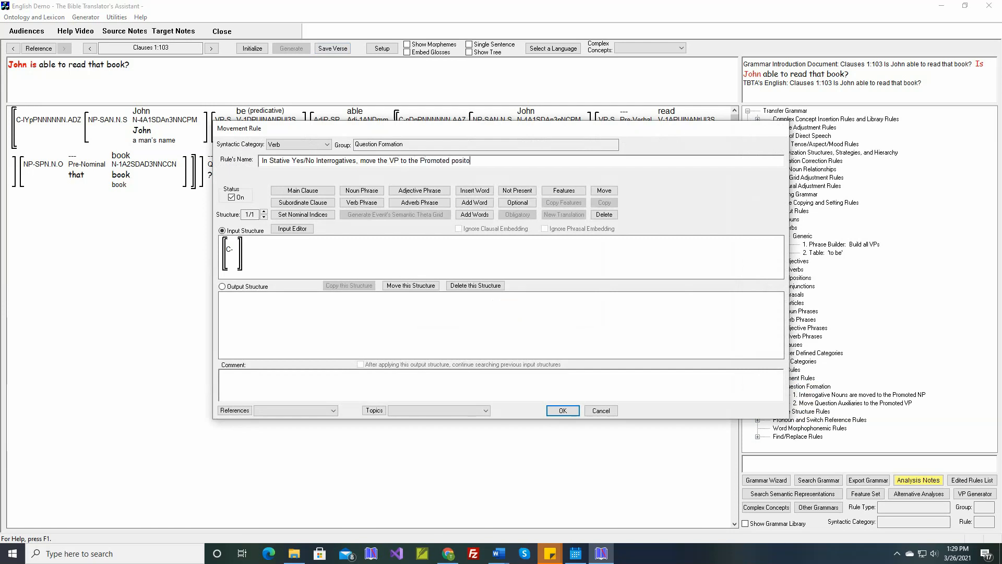
type("on")
Add a verb phrase containing a verb word to the rule's input clause structure.
left_click(374, 205)
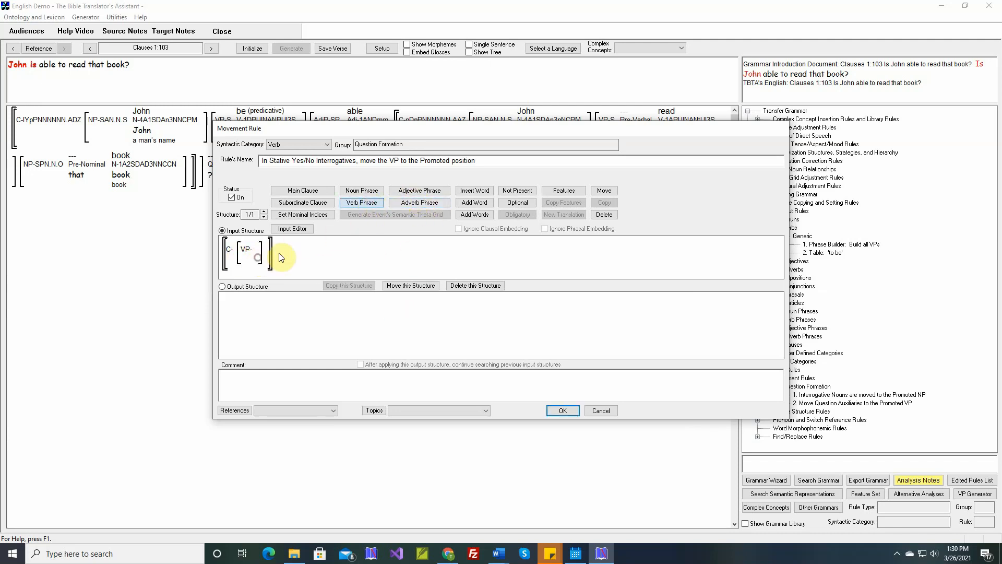
left_click(473, 191)
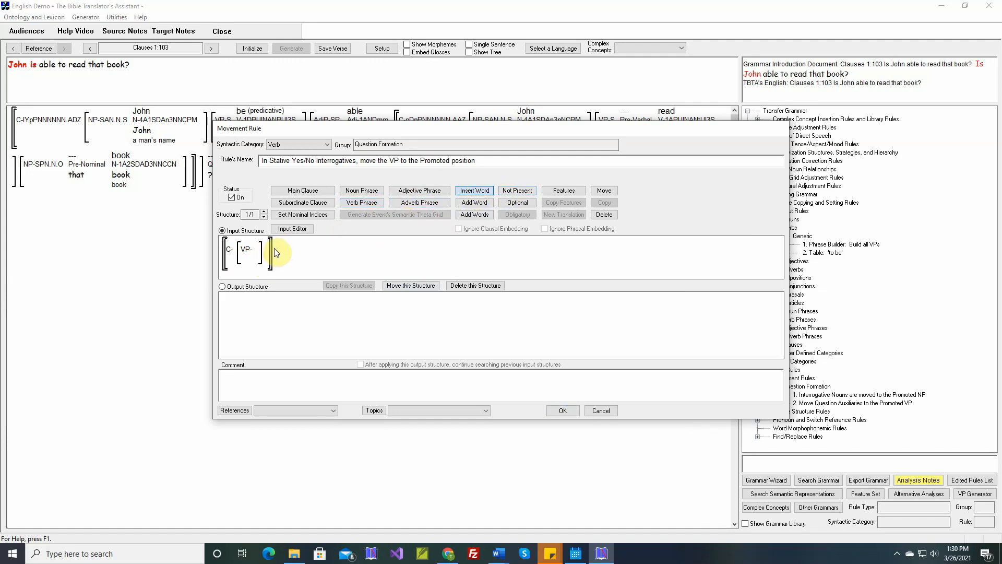
left_click(505, 251)
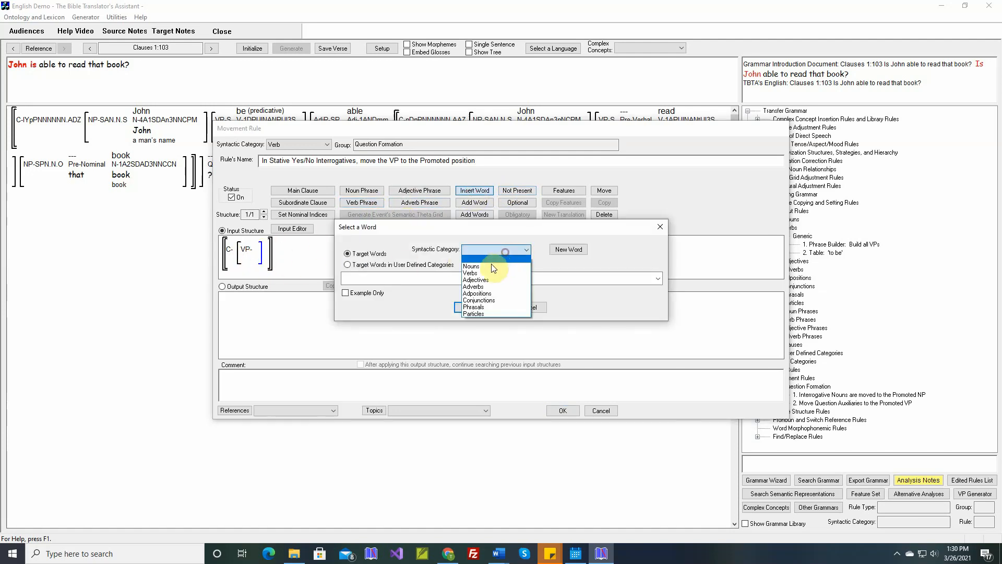
left_click(498, 267)
left_click(473, 307)
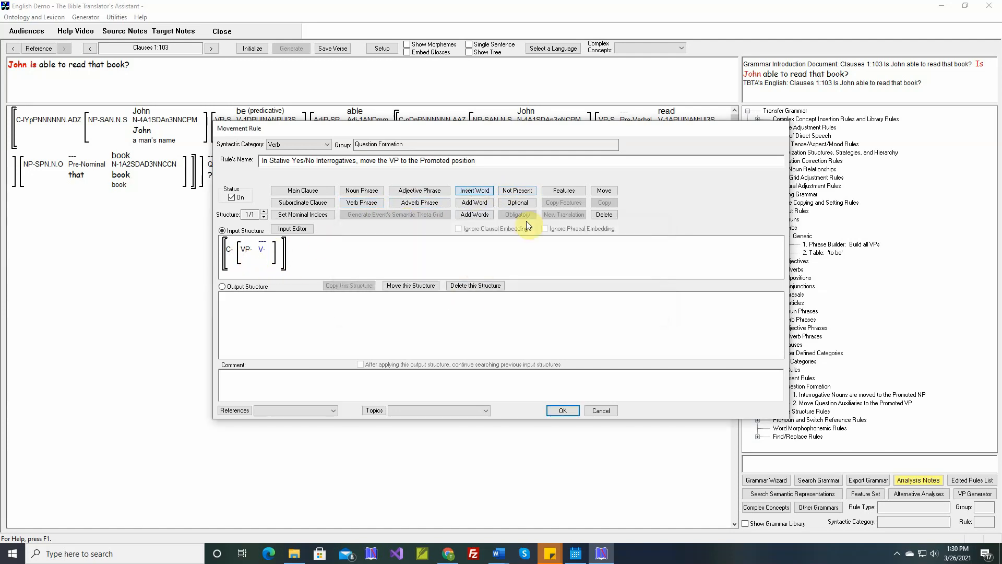
Set the clause's features to Yes-No Interrogative illocutionary force and Event (non-stative) under Stative Clause Type.
left_click(563, 190)
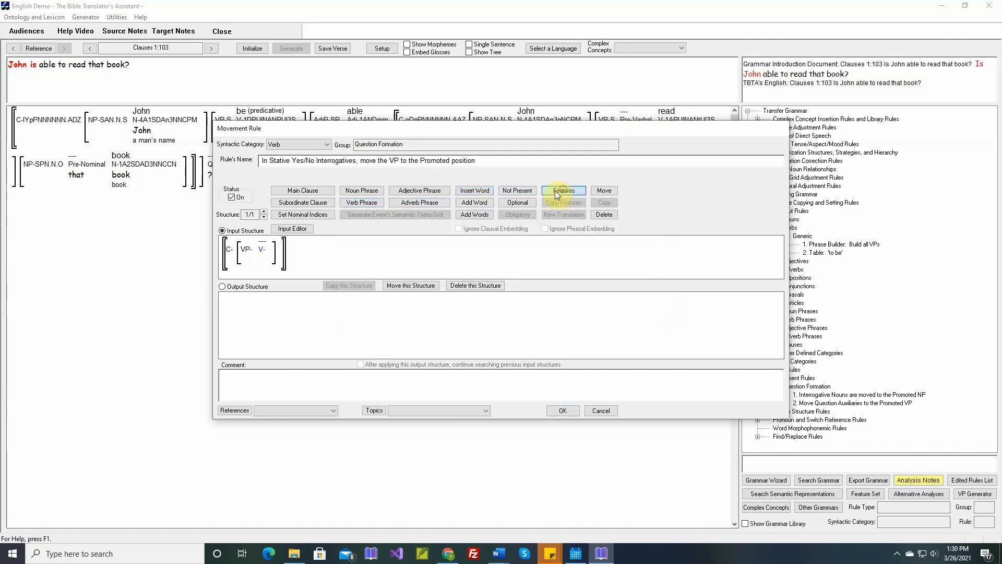
left_click(231, 253)
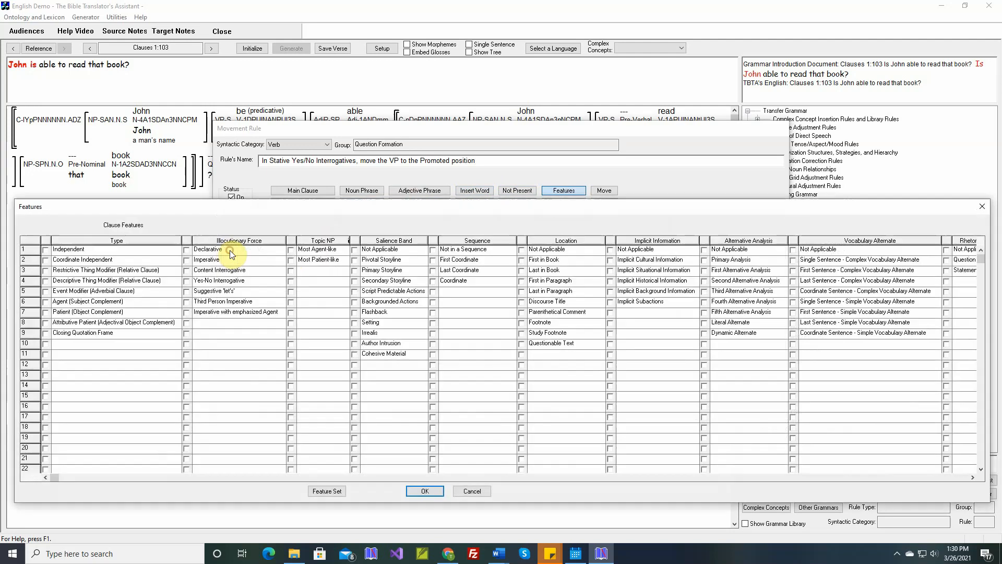
left_click(186, 280)
left_click(901, 477)
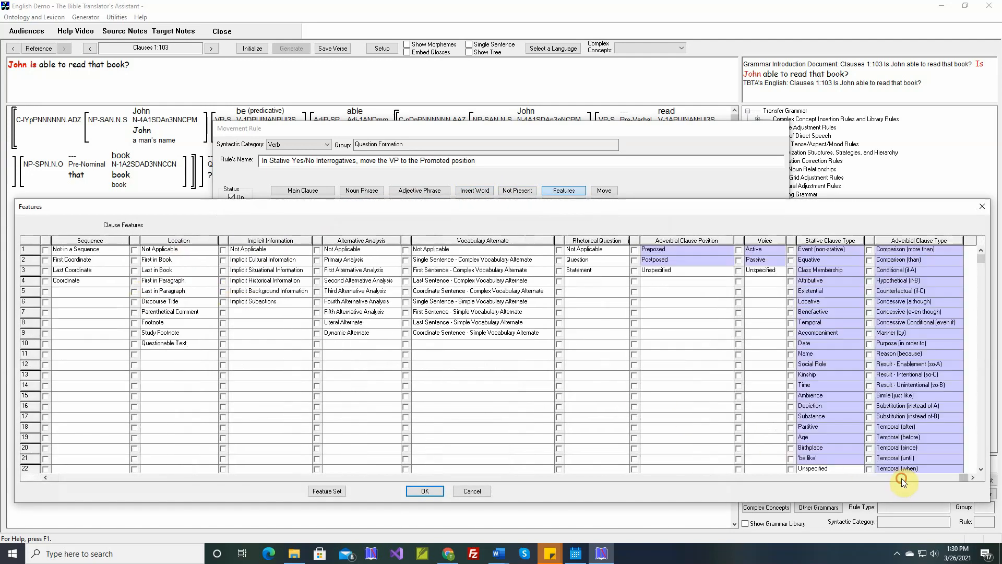
left_click(791, 250)
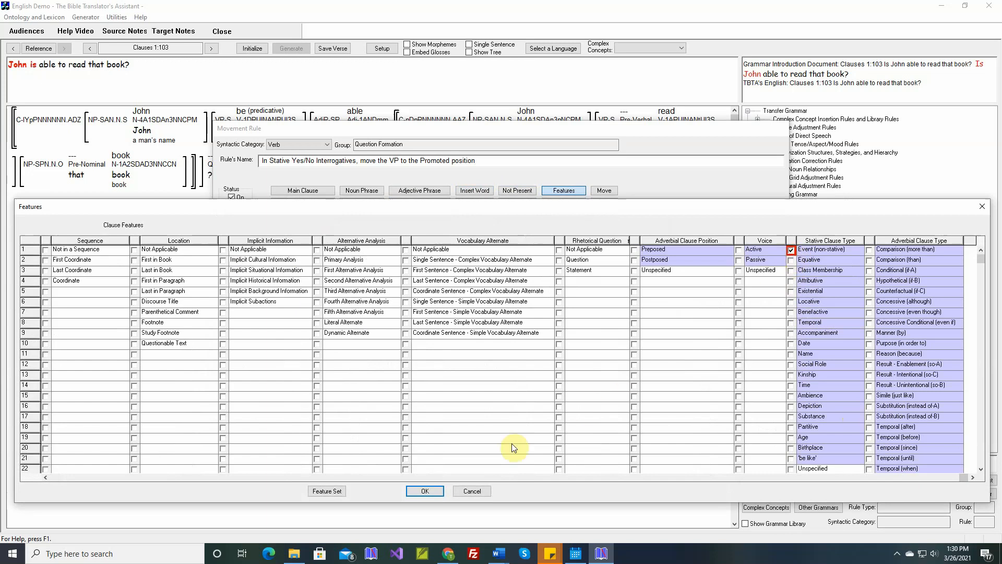
left_click(425, 491)
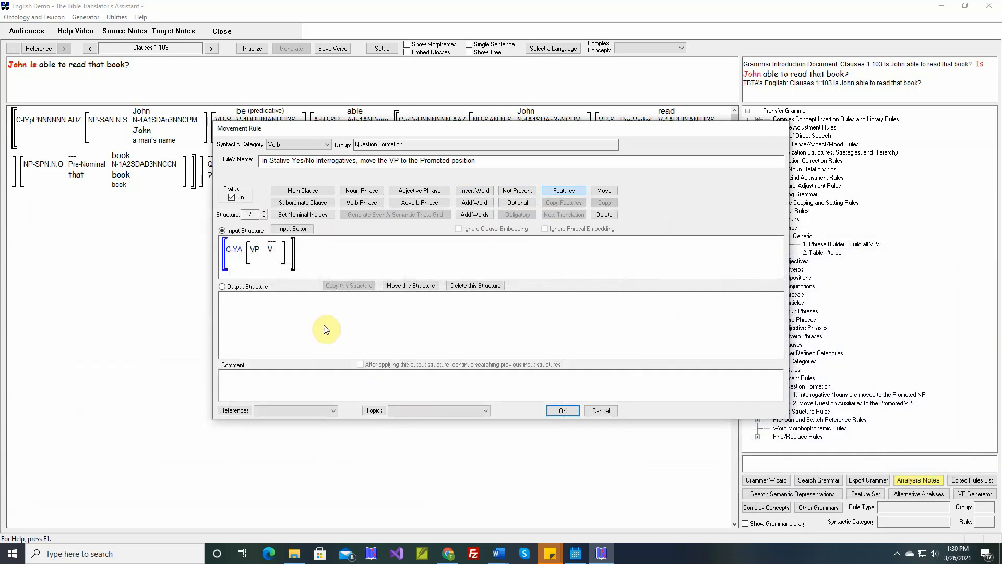
Copy the input into the output structure and mark the output verb phrase as Promoted VP.
left_click(246, 287)
left_click(570, 192)
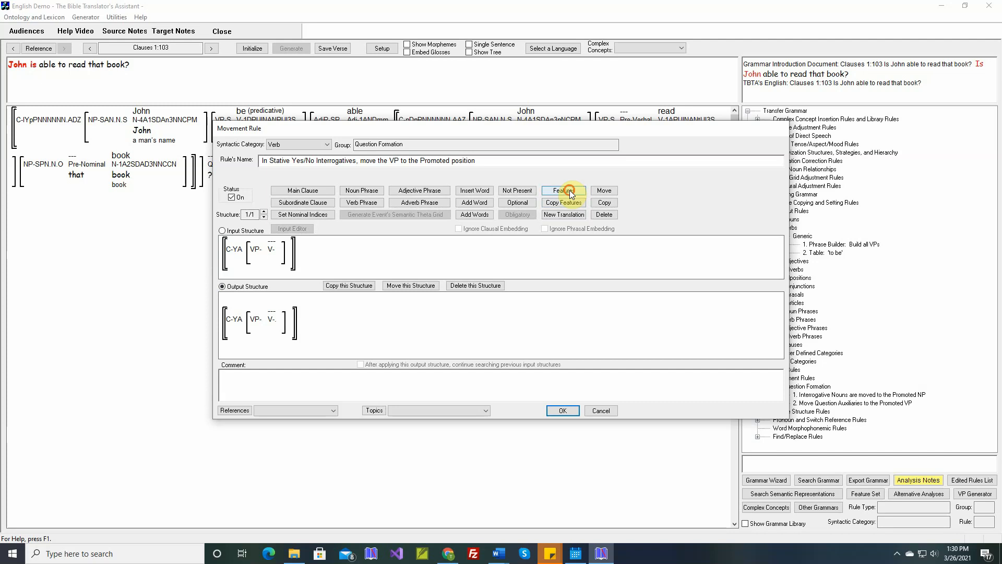
left_click(256, 319)
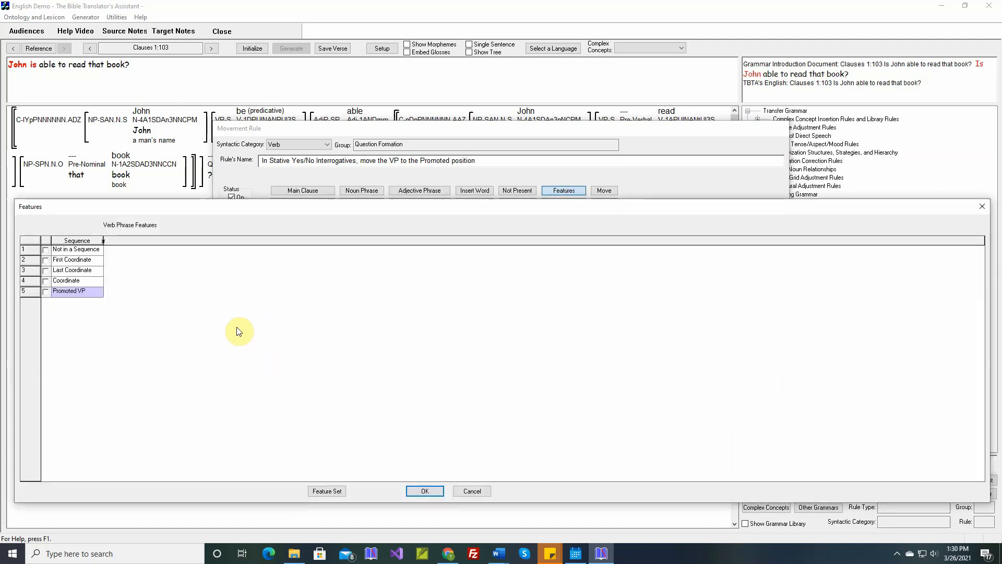
left_click(45, 291)
left_click(424, 492)
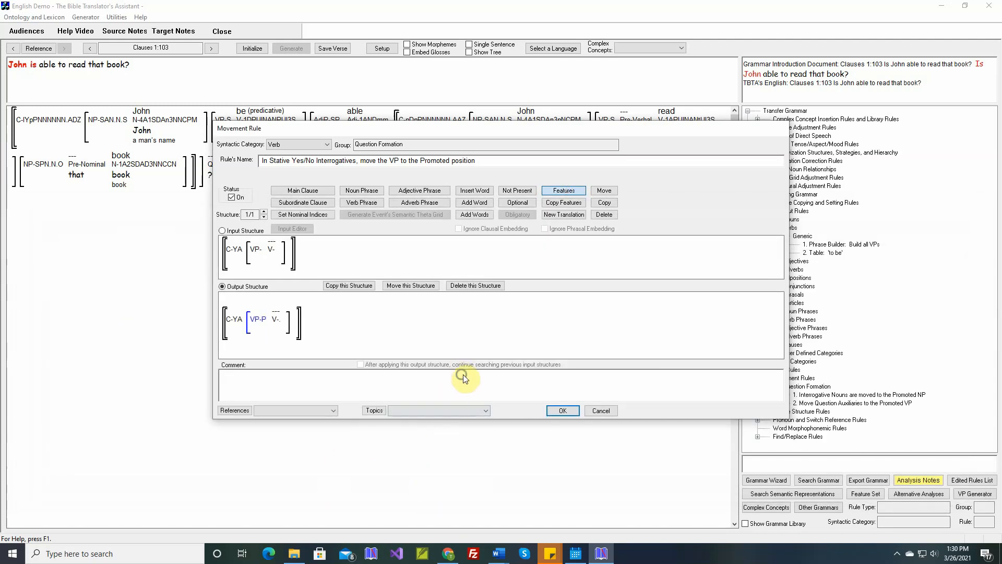
Insert the Word document comment for verse 1:103 into the rule and save the rule.
right_click(359, 381)
left_click(365, 394)
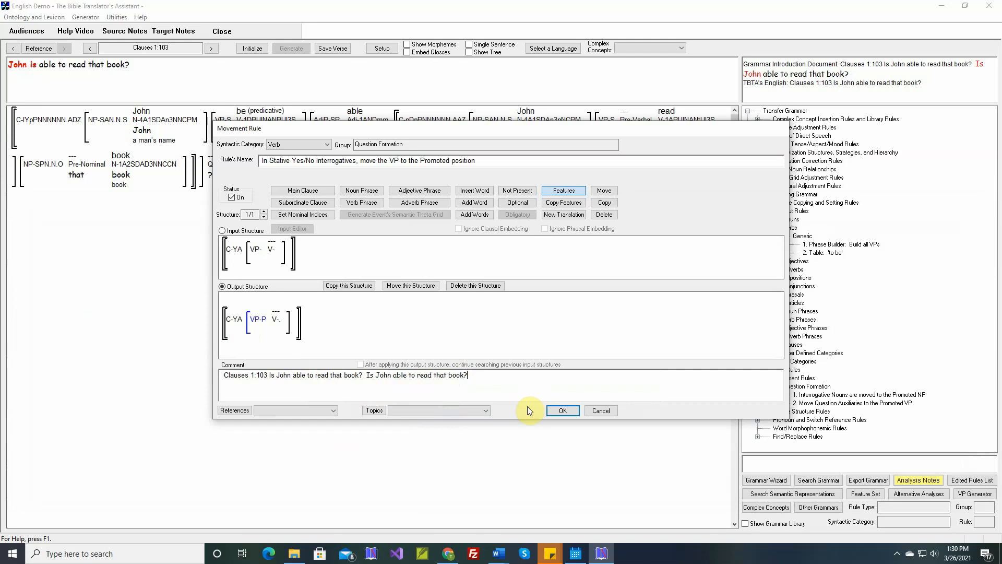
left_click(568, 412)
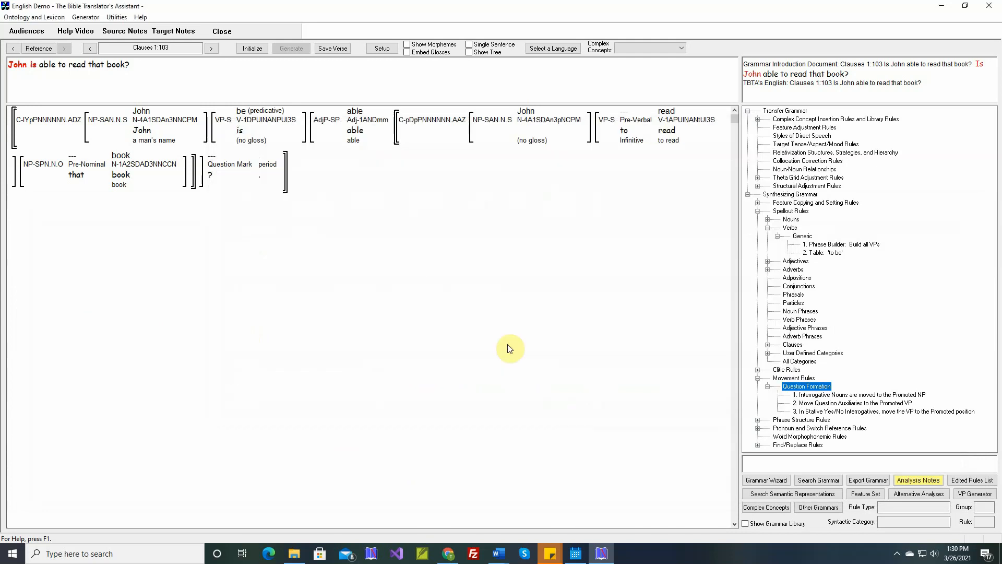
Reinitialize, regenerate and save verse 1:103.
left_click(250, 48)
left_click(290, 50)
left_click(290, 49)
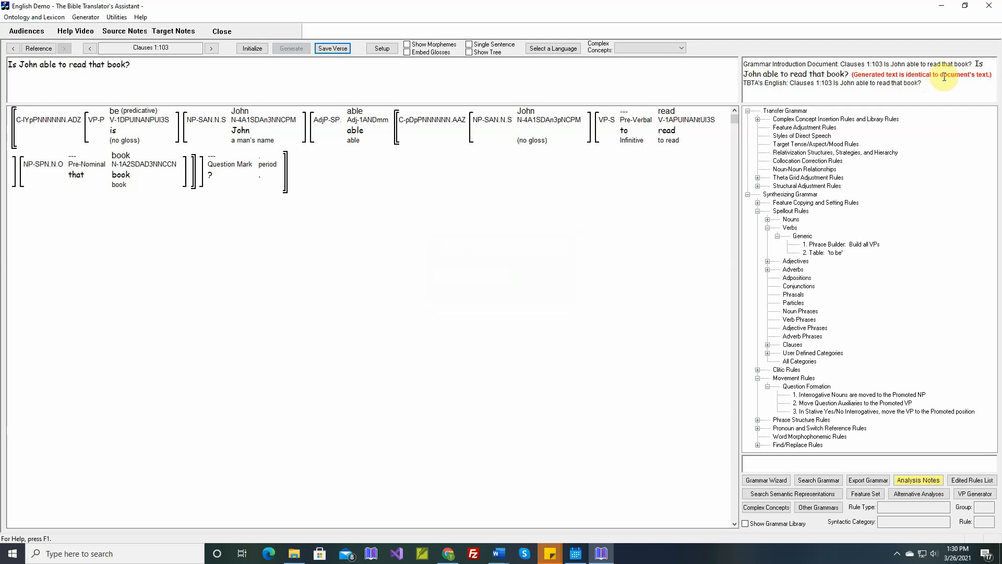
left_click(332, 49)
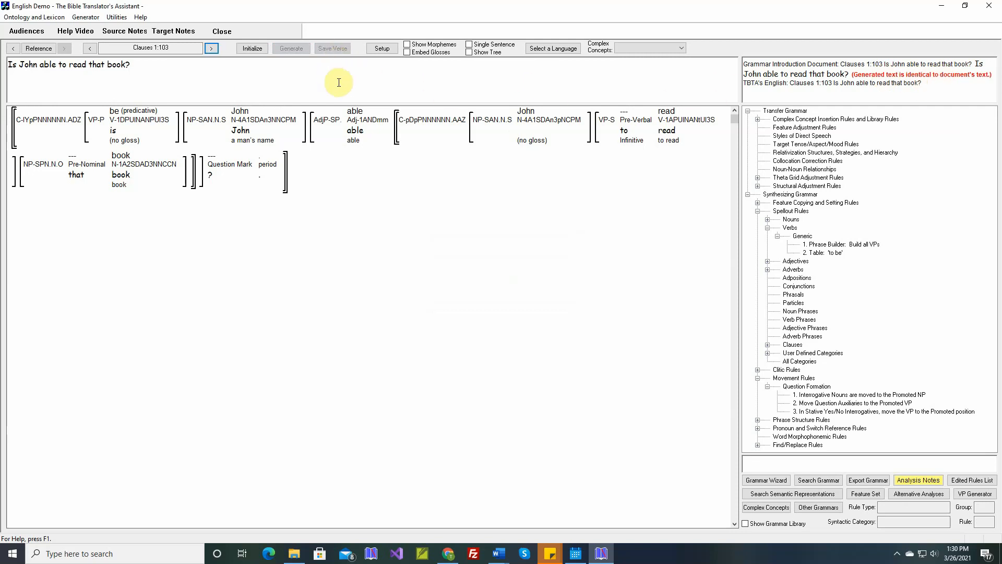
Open Generate Text and set the verse range to Clauses 1:90 through 1:103.
left_click(211, 49)
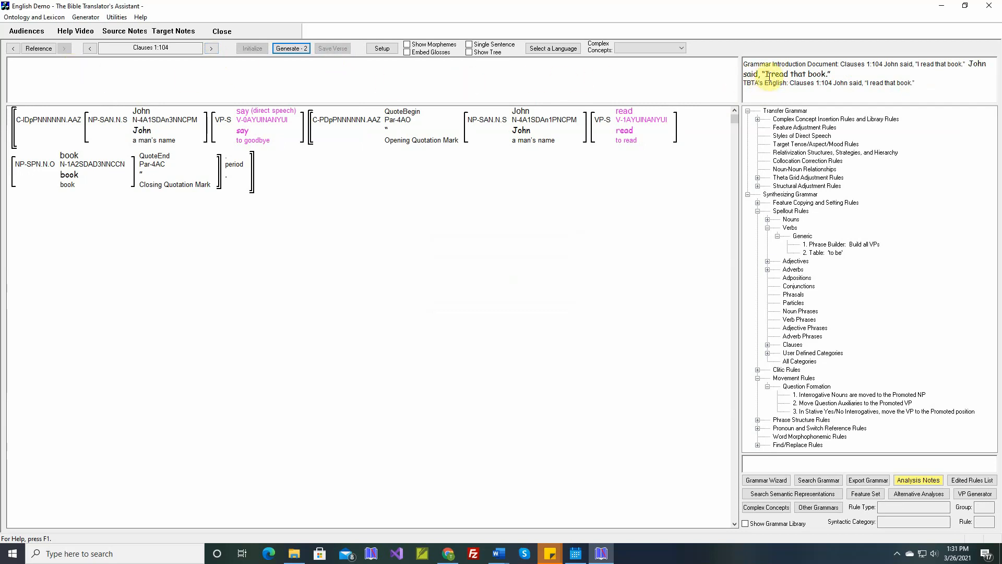
left_click(90, 19)
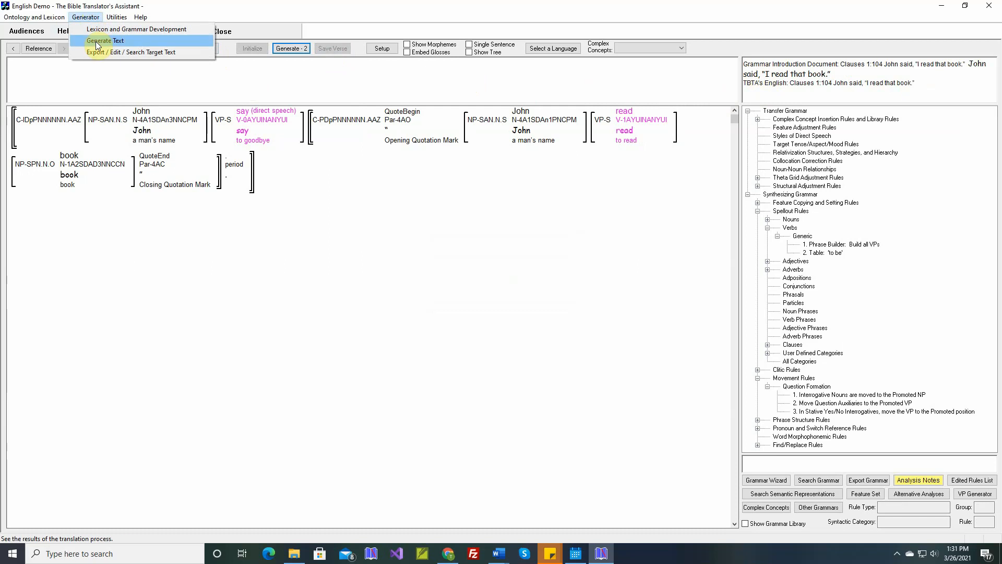
left_click(99, 41)
left_click(18, 51)
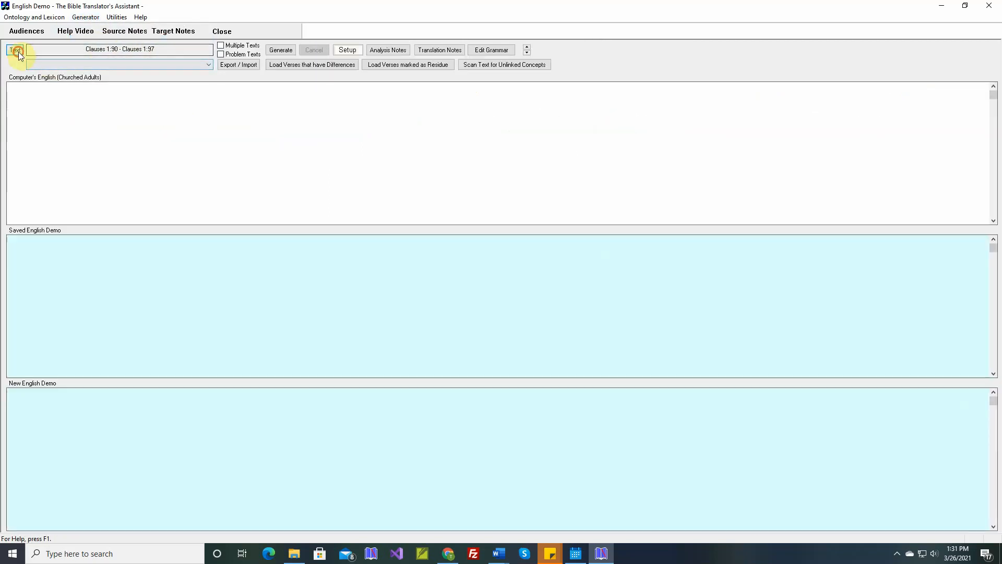
double_click(566, 312)
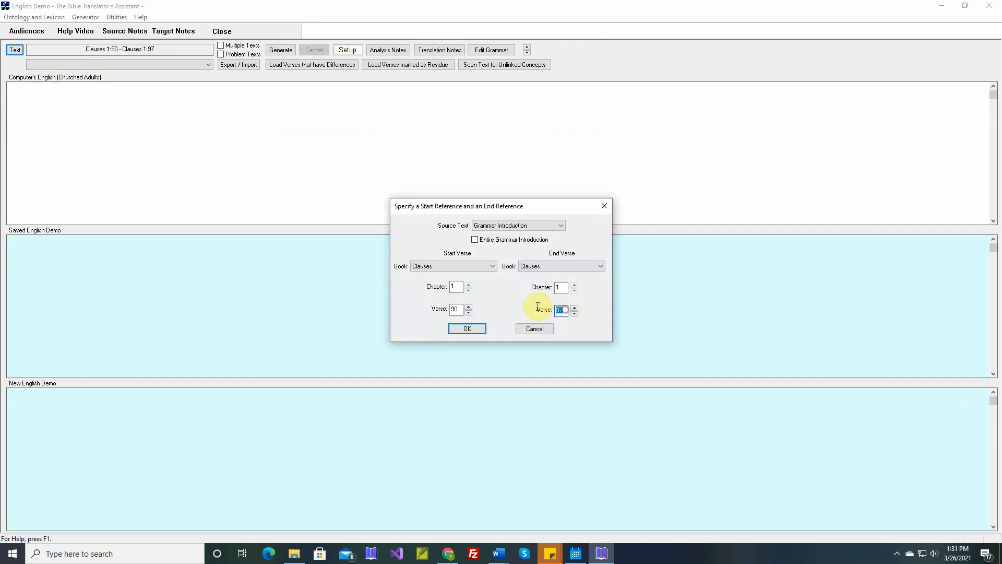
type("103")
left_click(466, 330)
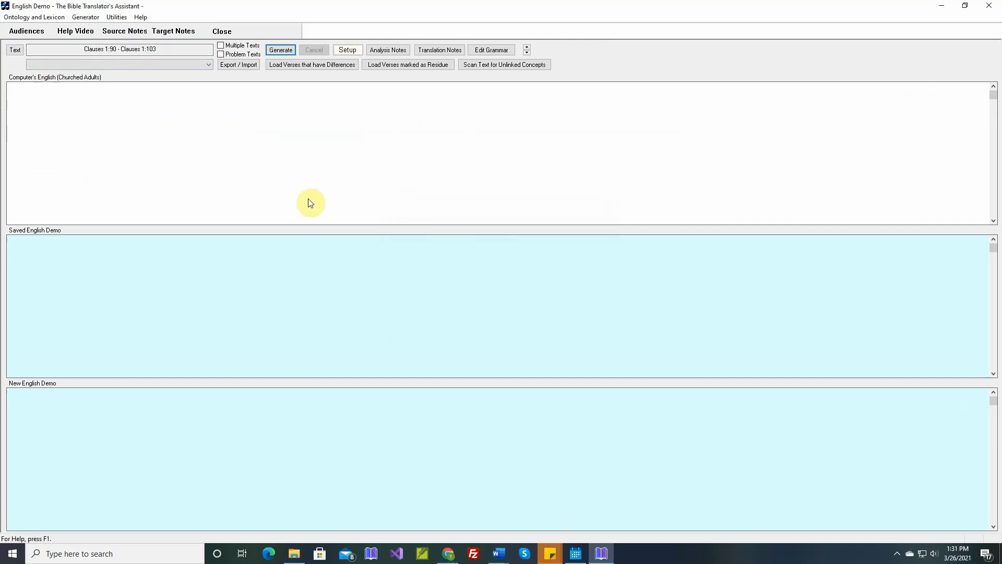
Load the verses that have differences, deleting the old differing verses.
left_click(277, 64)
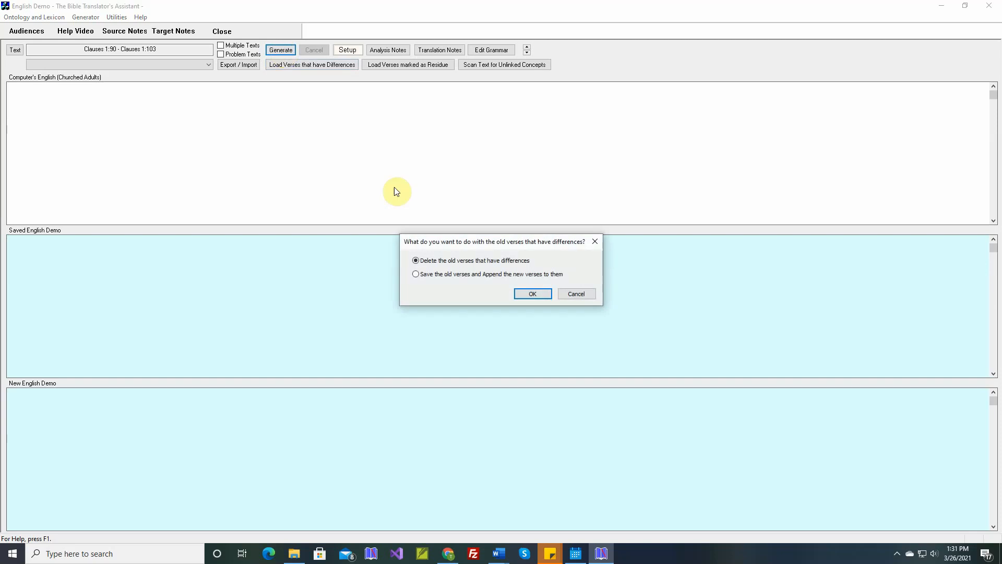
left_click(527, 294)
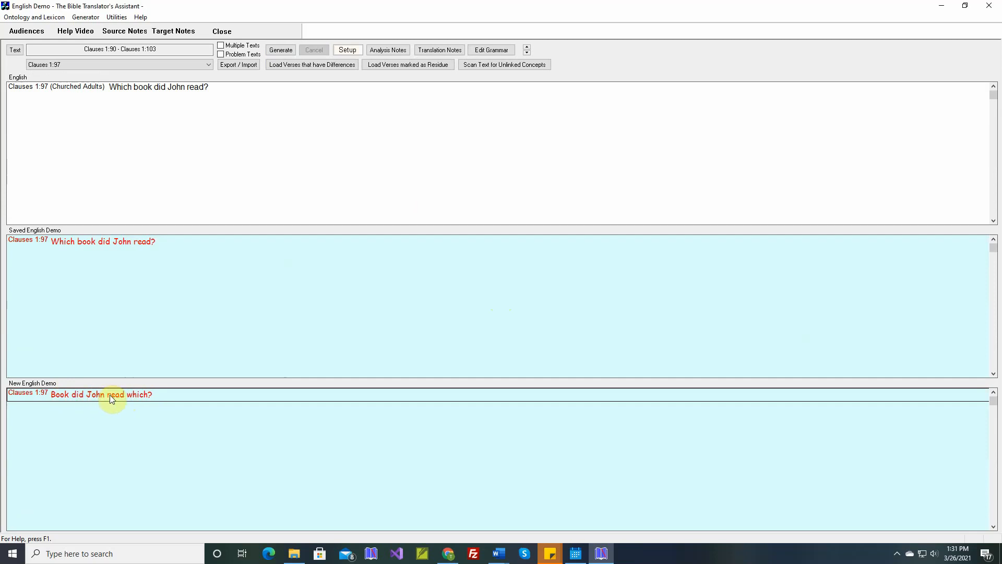
Open verse 1:97 in the generator and generate it.
right_click(110, 395)
left_click(143, 388)
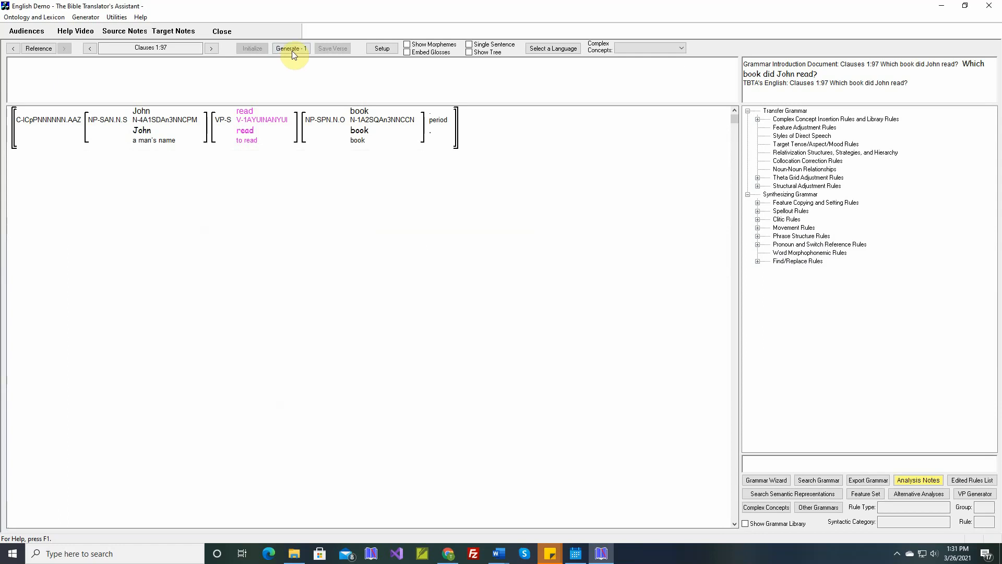
left_click(292, 50)
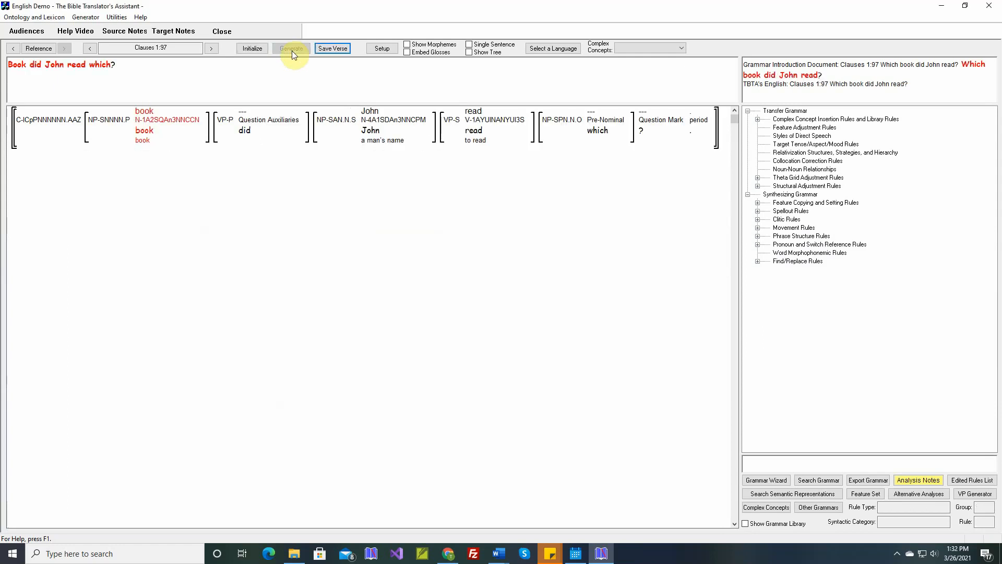
mouse_move(601, 138)
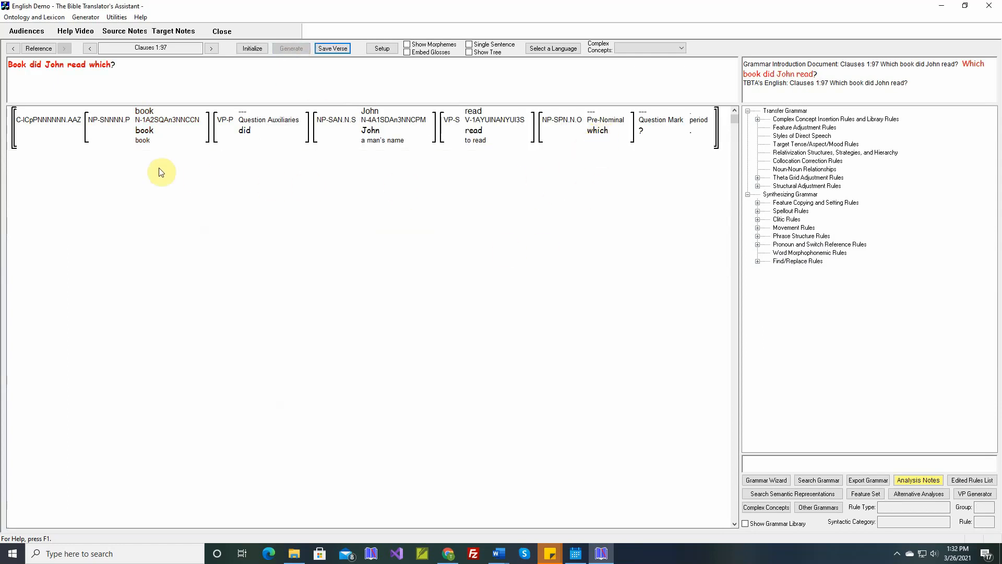
mouse_move(145, 137)
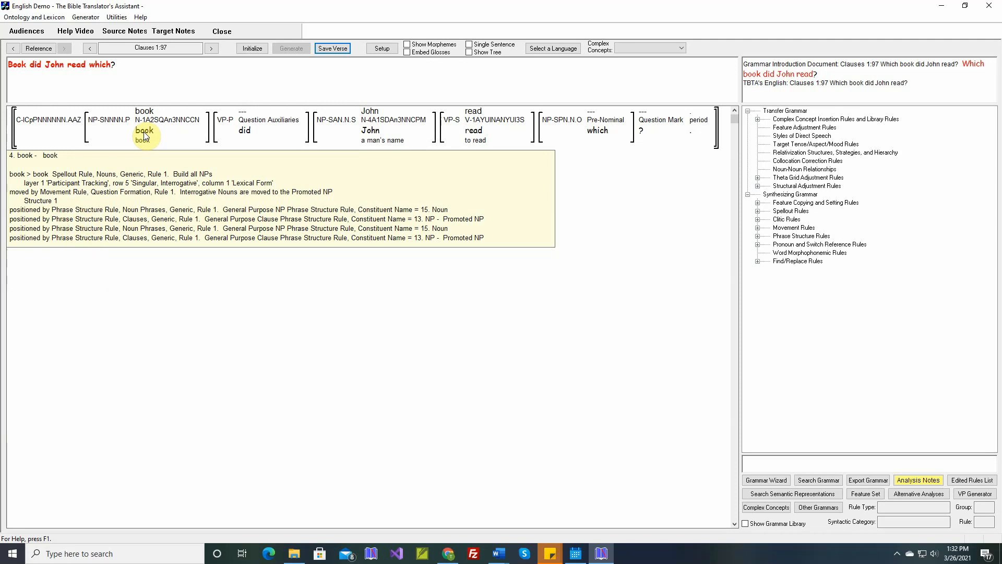
Open the Question Formation movement rule 'Interrogative Nouns are moved to the Promoted NP'.
left_click(759, 228)
left_click(767, 236)
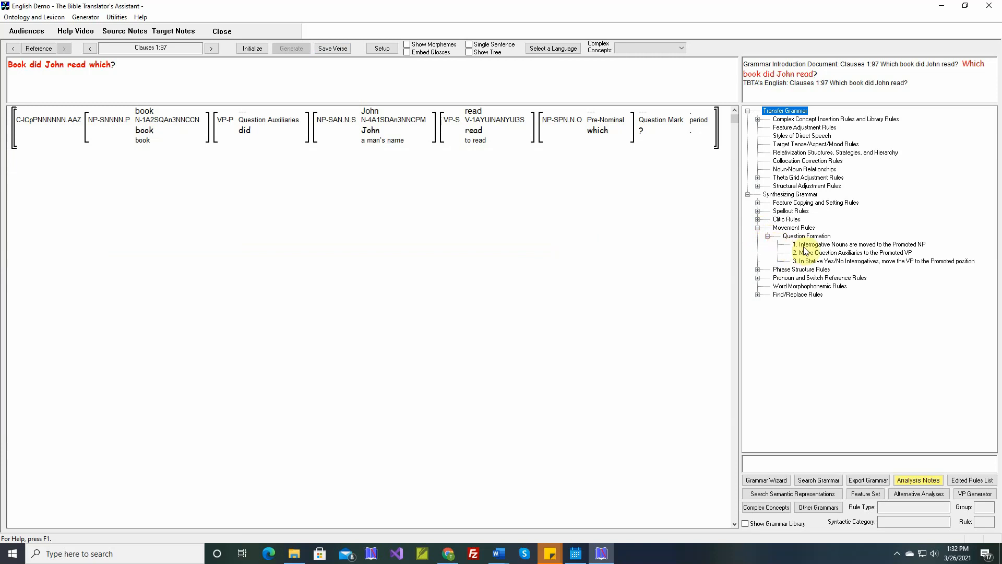
left_click(817, 245)
double_click(817, 244)
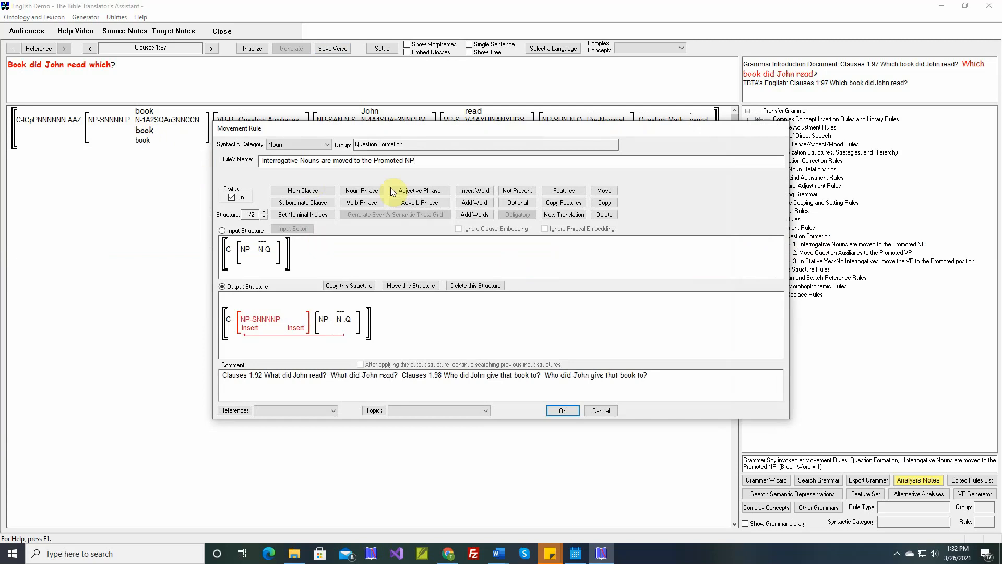
Insert the Pre-Nominal word 'which' into the rule's input noun phrase before the interrogative noun.
left_click(474, 190)
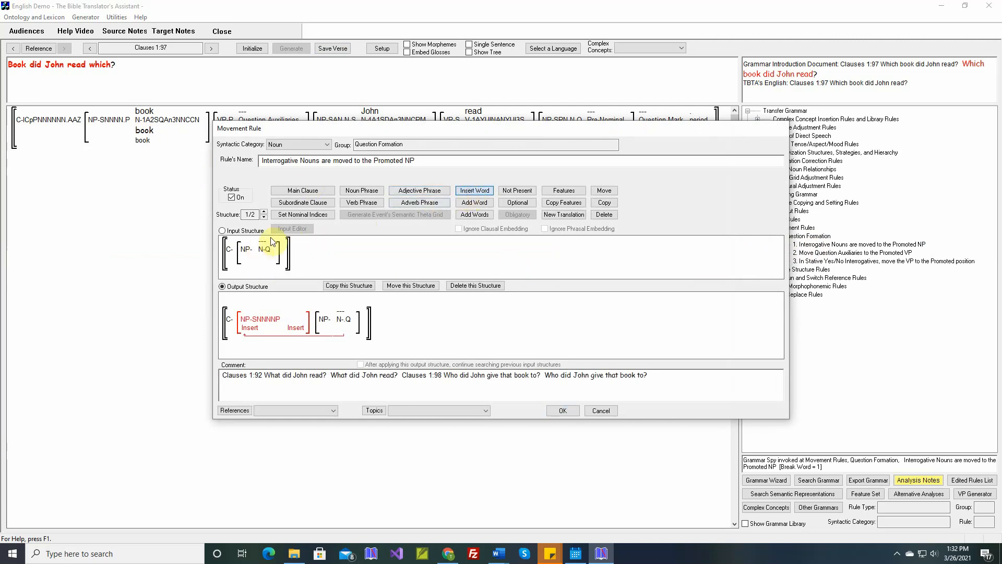
left_click_drag(397, 130, 432, 204)
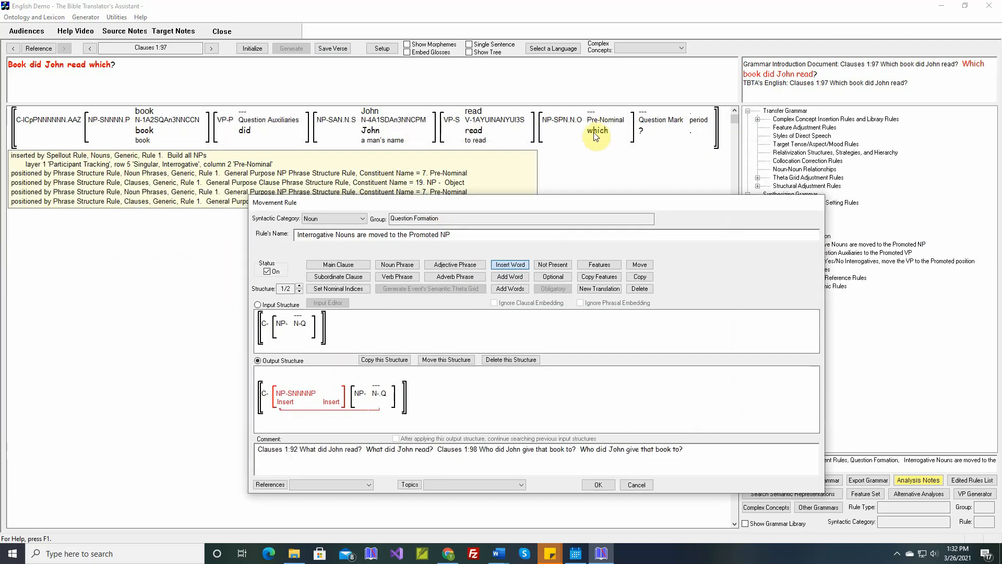
left_click(292, 328)
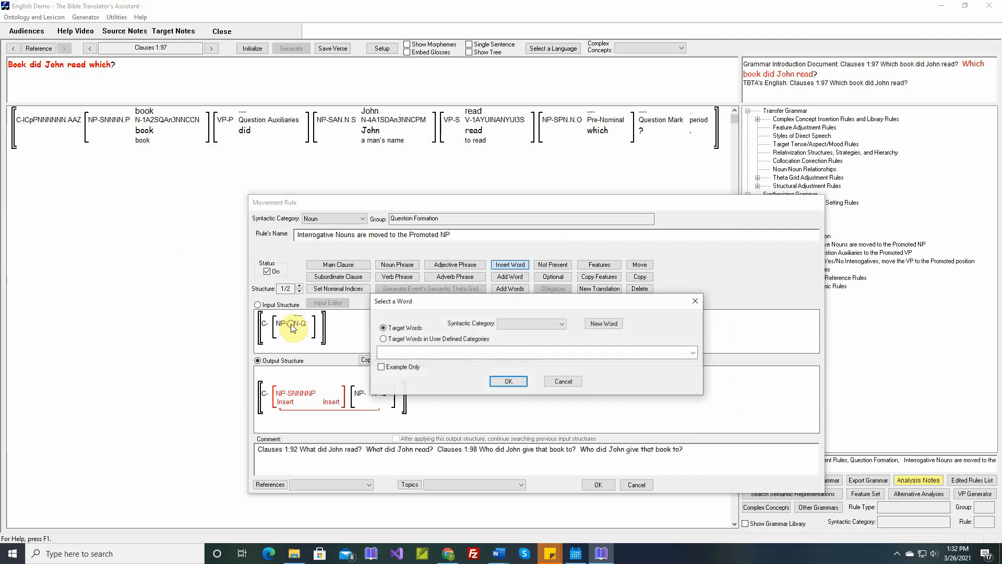
left_click(446, 339)
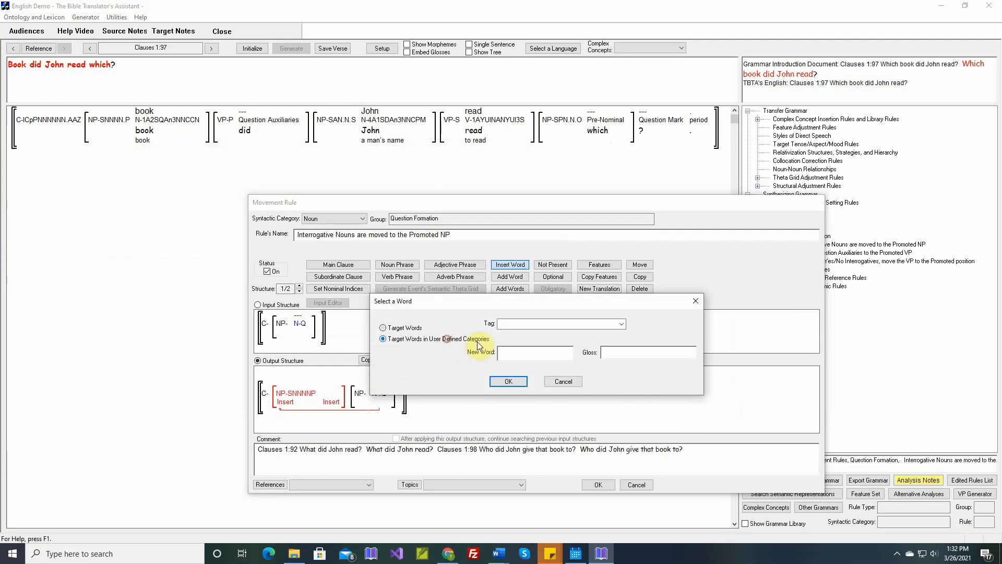
left_click(621, 324)
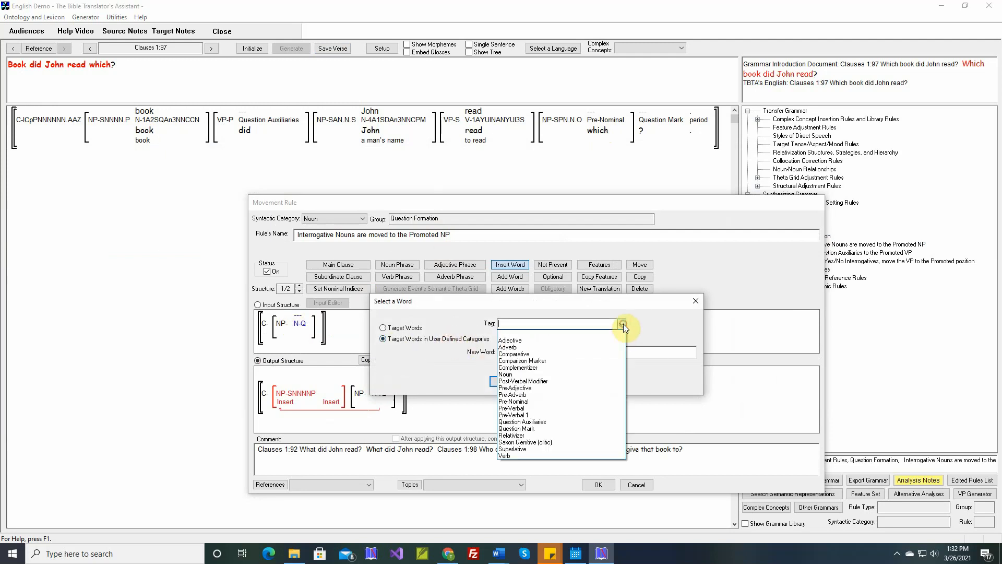
left_click(541, 401)
left_click(533, 354)
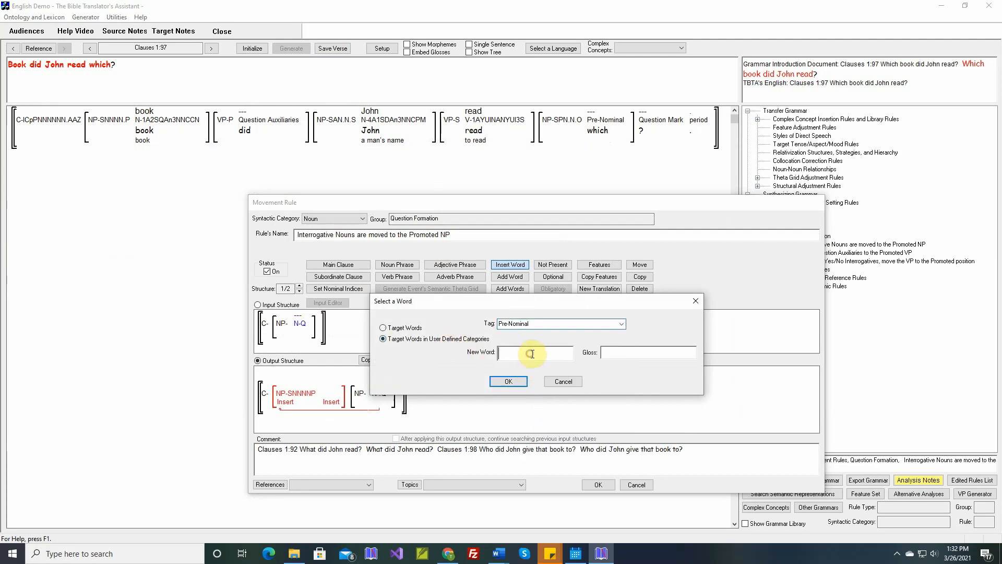
type("w")
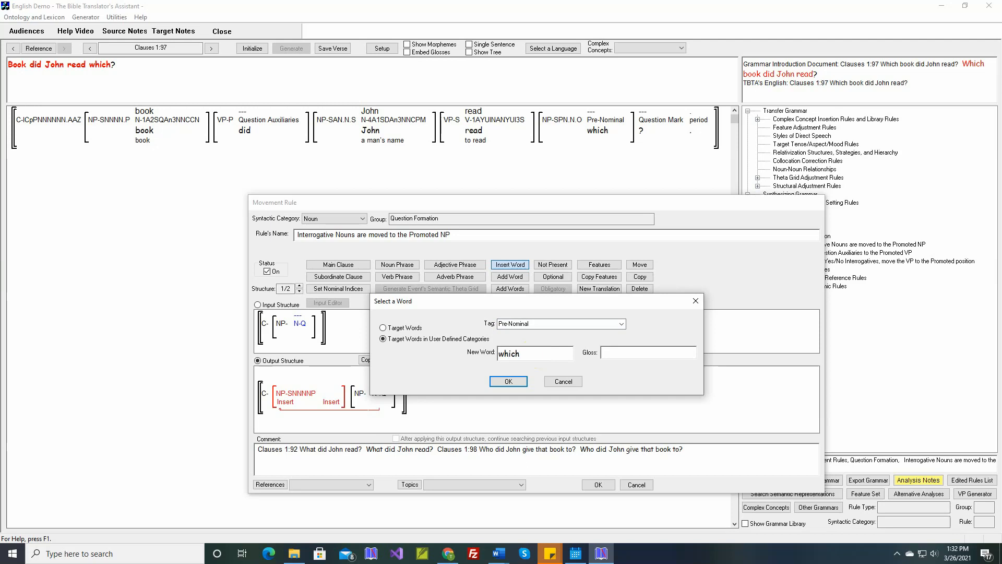
type("hich")
left_click(513, 382)
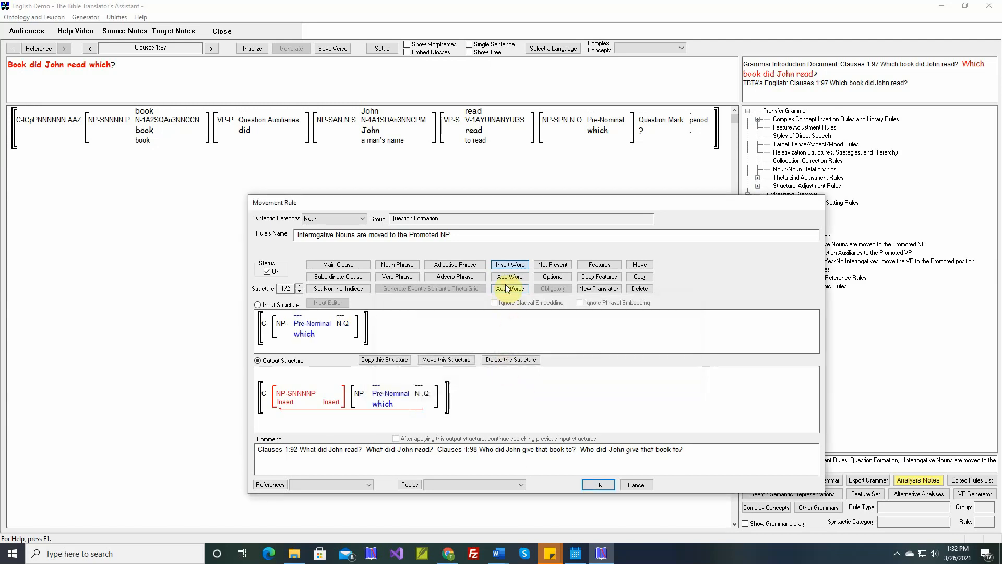
Make 'which' optional and move it into the promoted NP of the output structure, then save the rule.
left_click(551, 277)
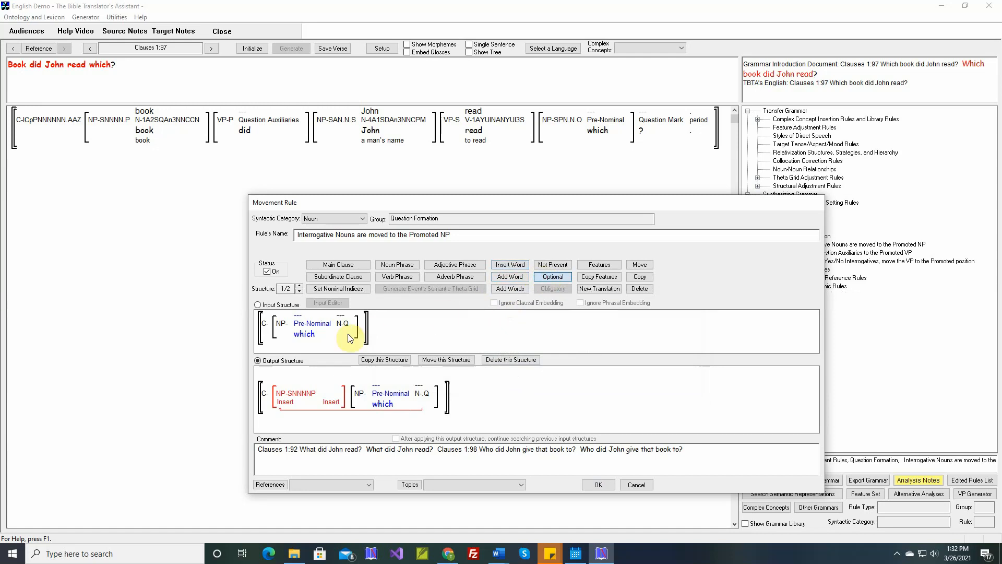
left_click(309, 331)
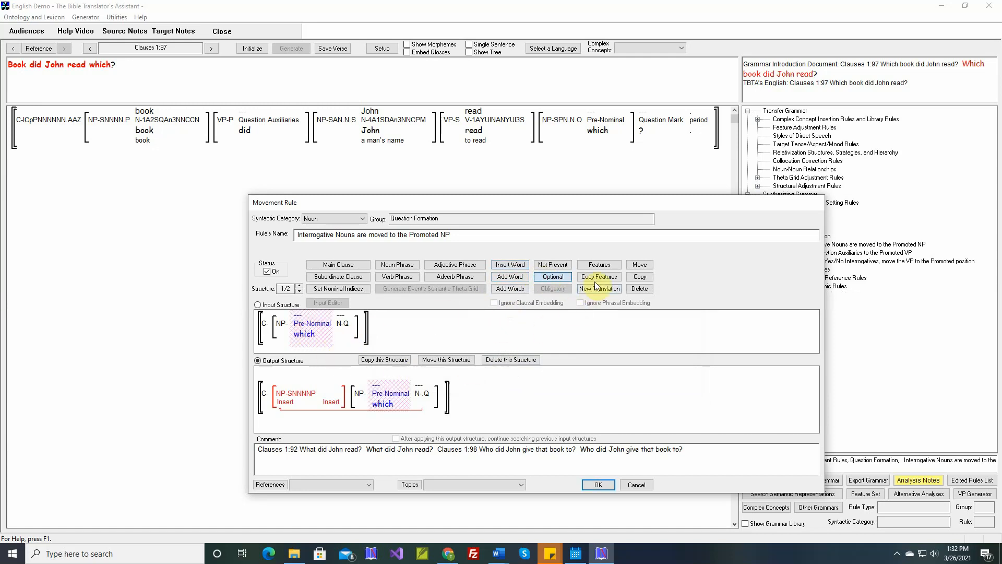
left_click(640, 265)
left_click(383, 404)
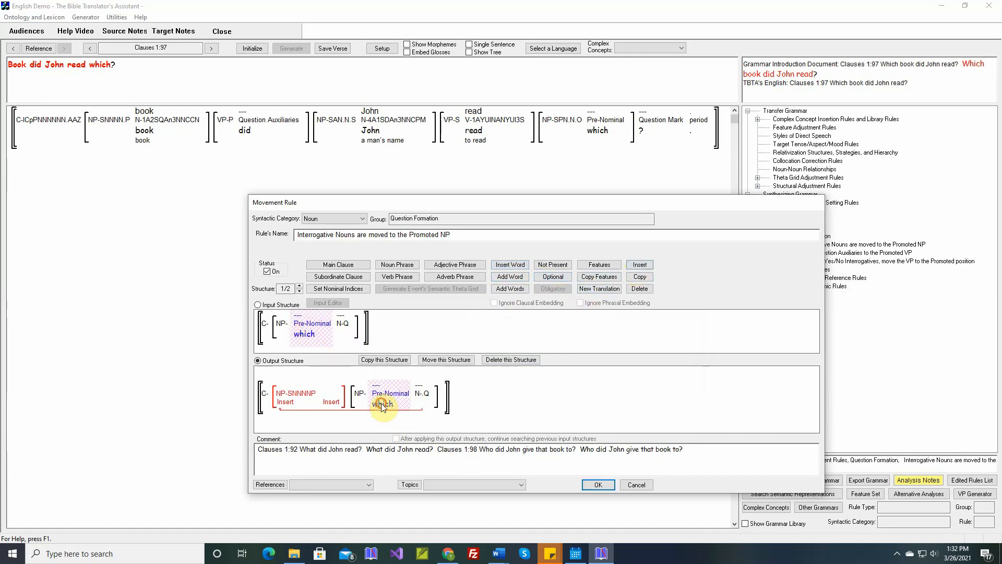
left_click(284, 408)
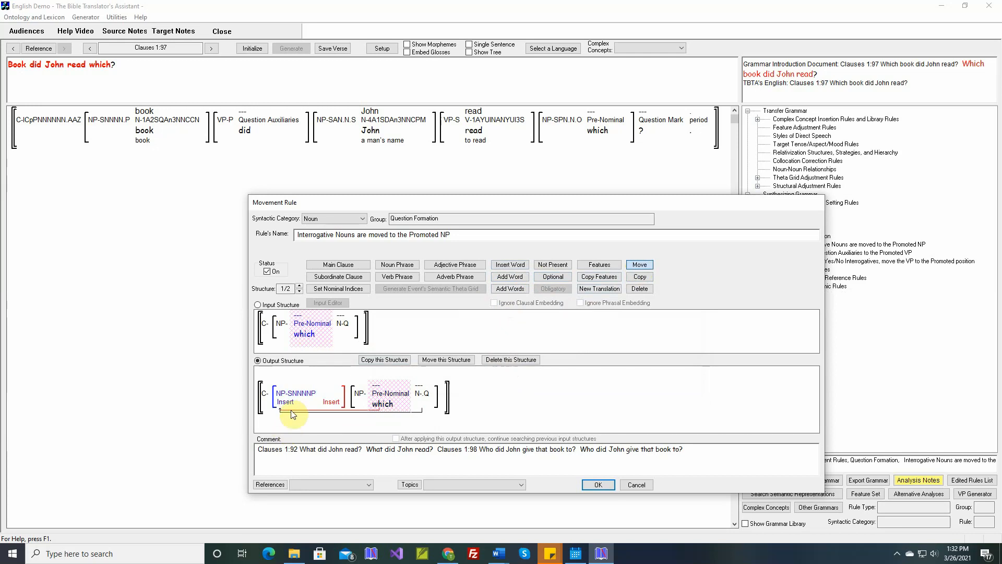
left_click(589, 485)
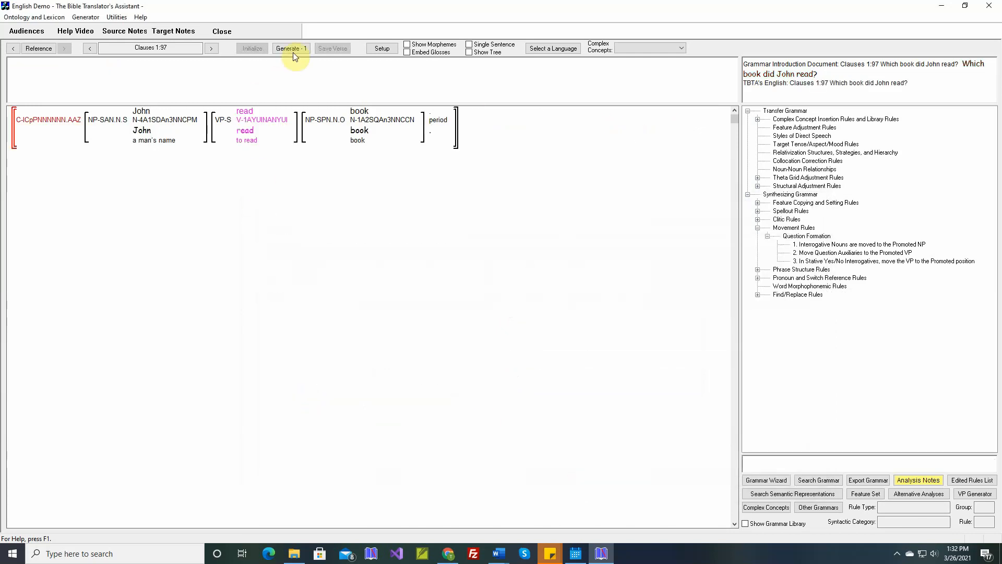
Regenerate verse 1:97, then generate the text for Clauses 1:90 through 1:103.
left_click(292, 49)
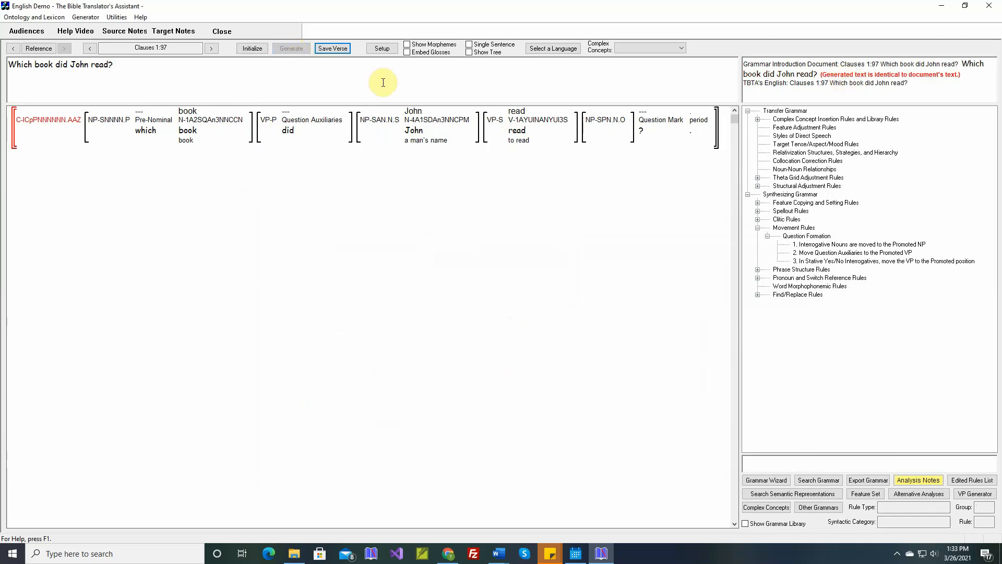
left_click(85, 18)
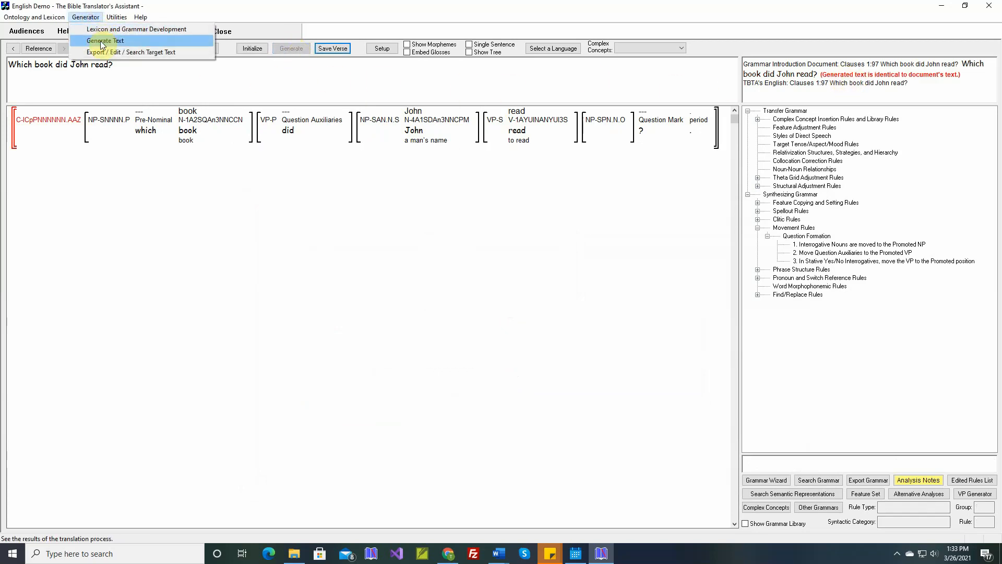
left_click(100, 39)
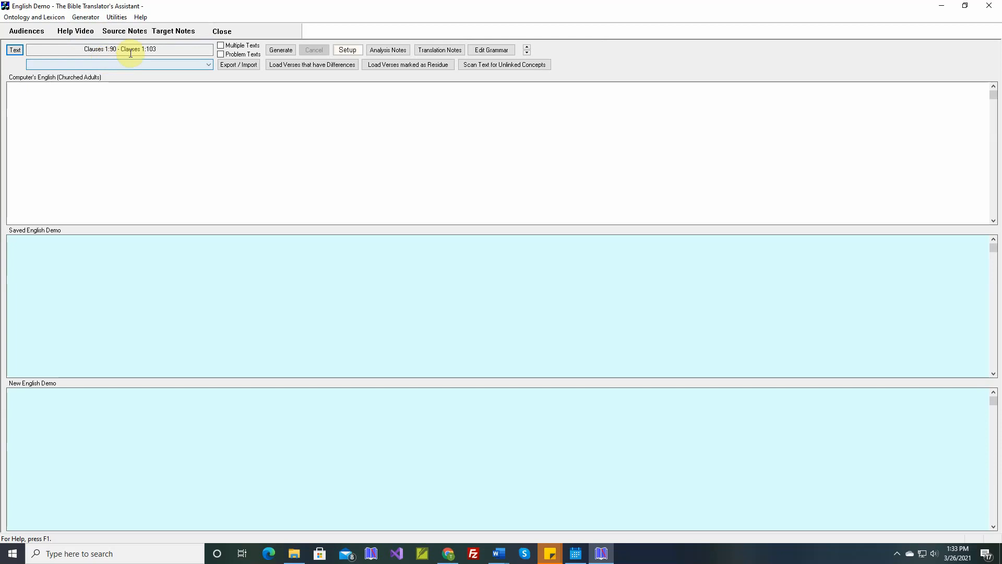
left_click(281, 51)
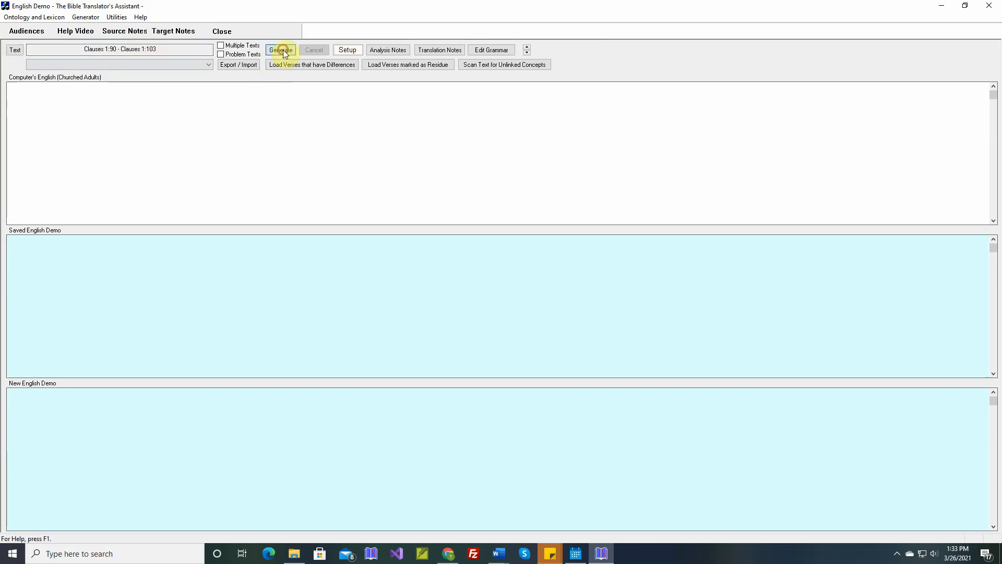
left_click(532, 294)
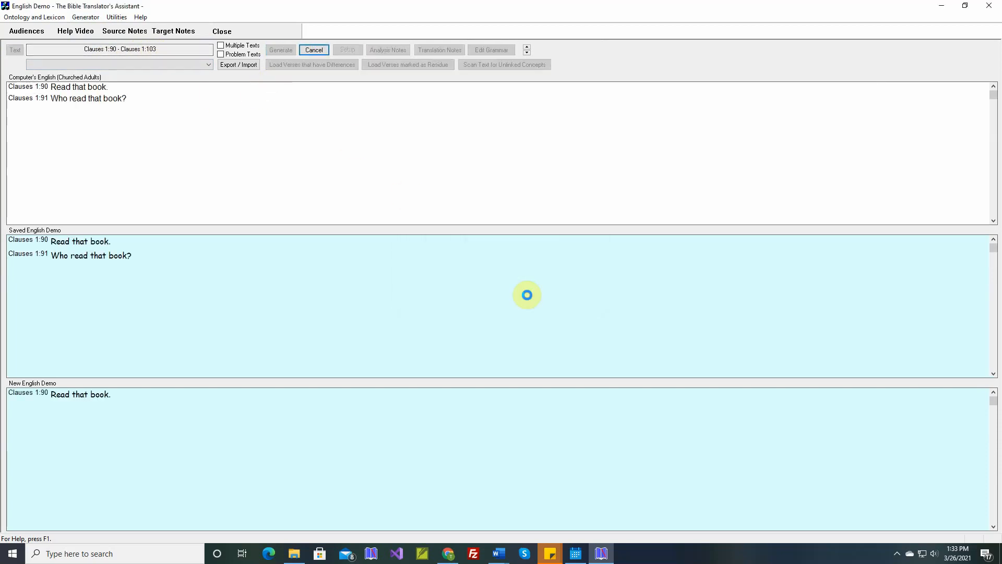